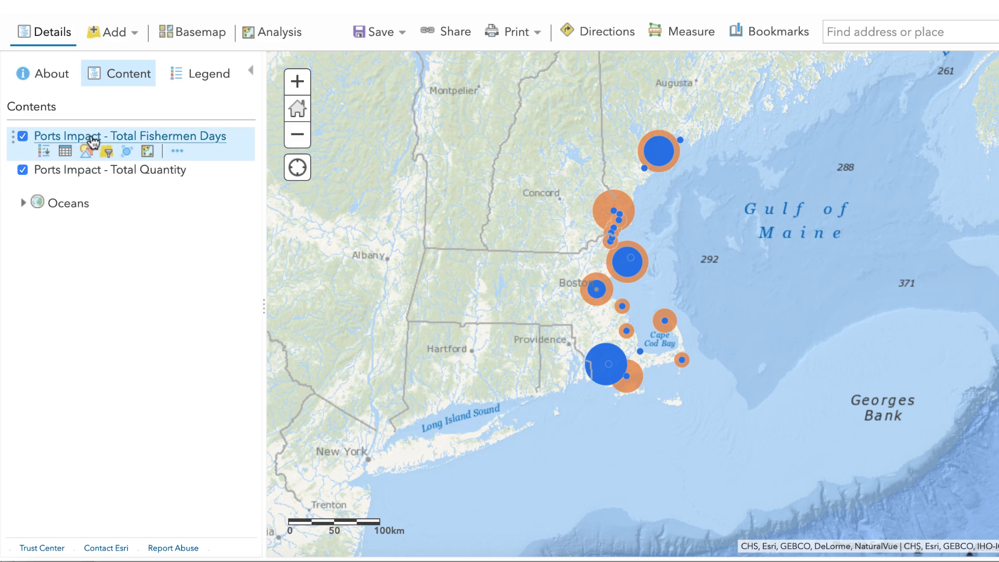
- Hide the Ports Impact - Total Fishermen Days layer and inspect the remaining Total Quantity symbols along the coast
{"action": "left_click", "coordinate": [22, 136]}
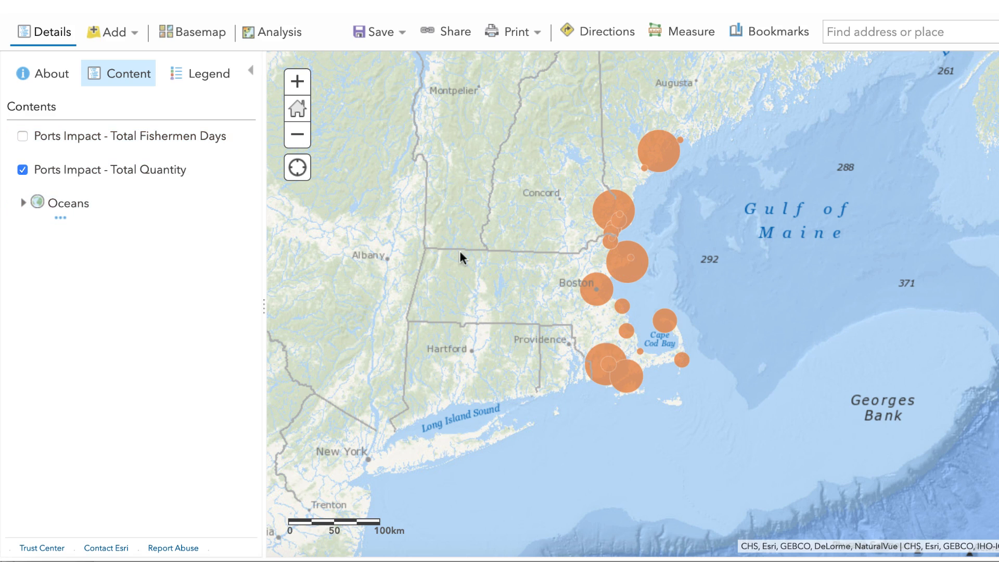
{"action": "left_click", "coordinate": [296, 81]}
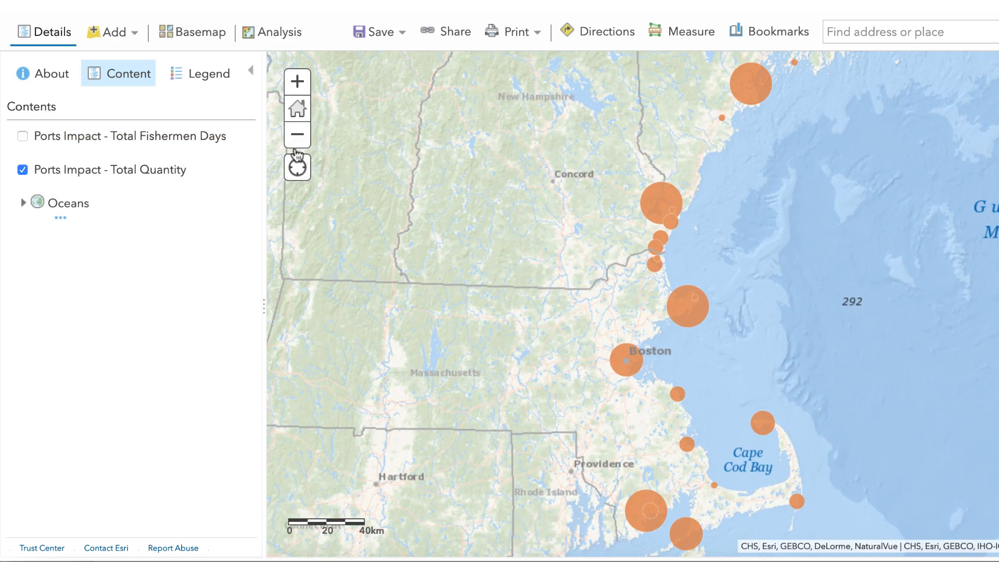
{"action": "left_click", "coordinate": [296, 145]}
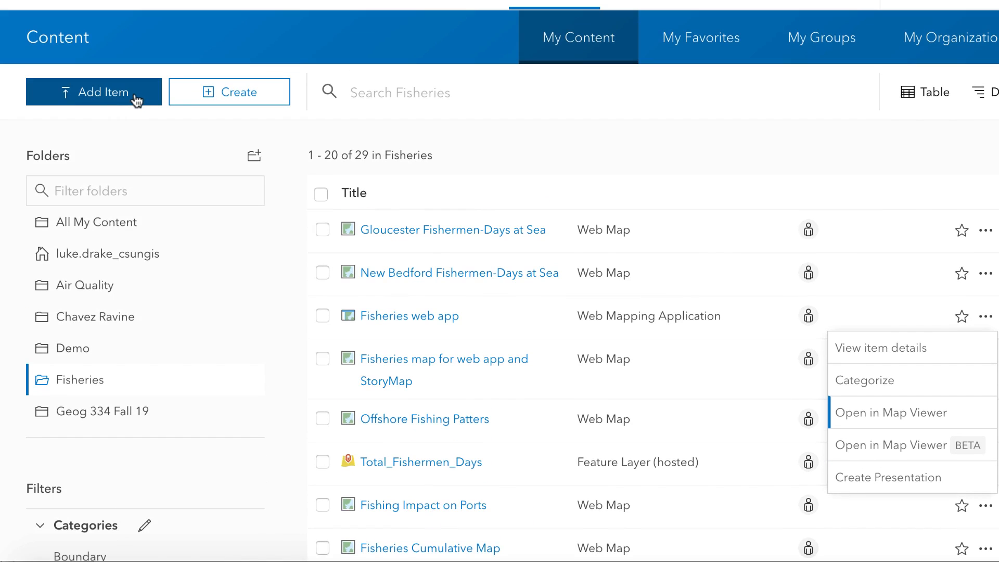
- Start adding an item from the computer to the Fisheries folder and give it the tag Fisheries
{"action": "left_click", "coordinate": [61, 99]}
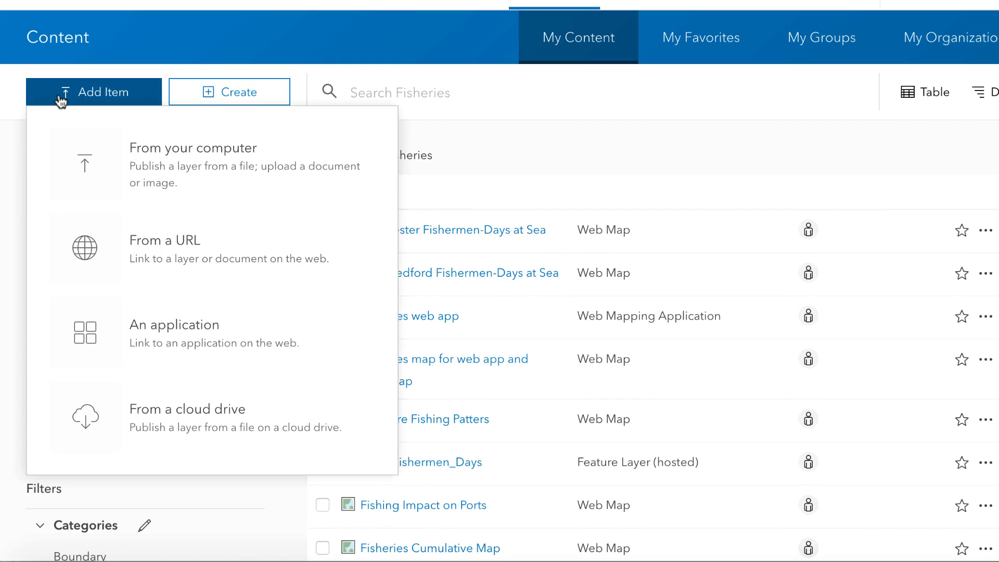
{"action": "left_click", "coordinate": [173, 166]}
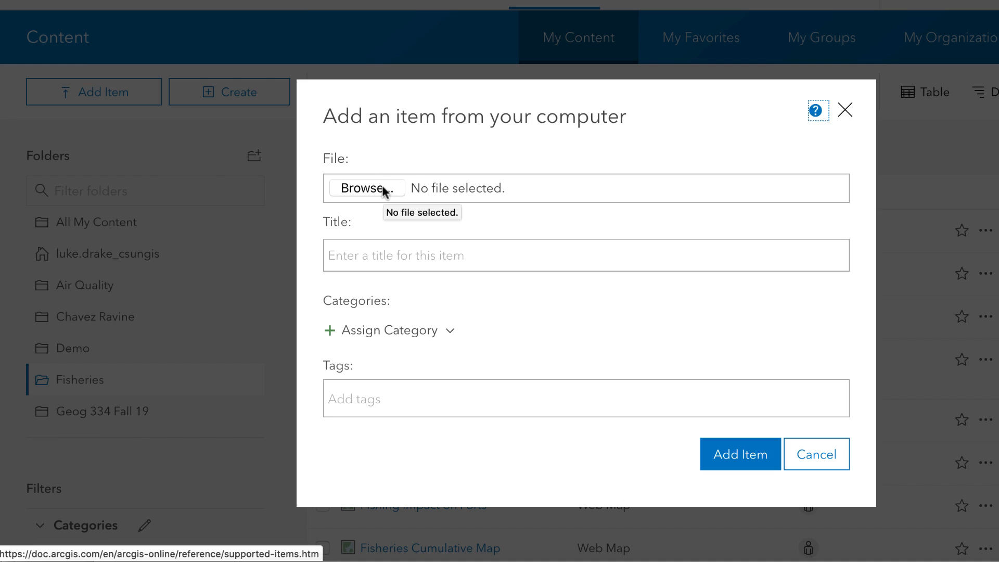
{"action": "left_click", "coordinate": [404, 257]}
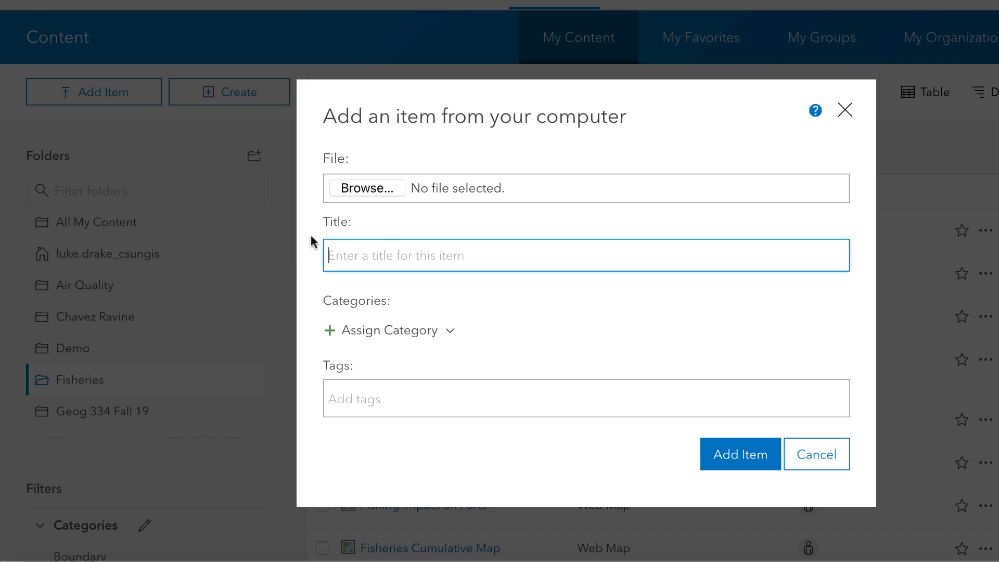
{"action": "left_click", "coordinate": [400, 397]}
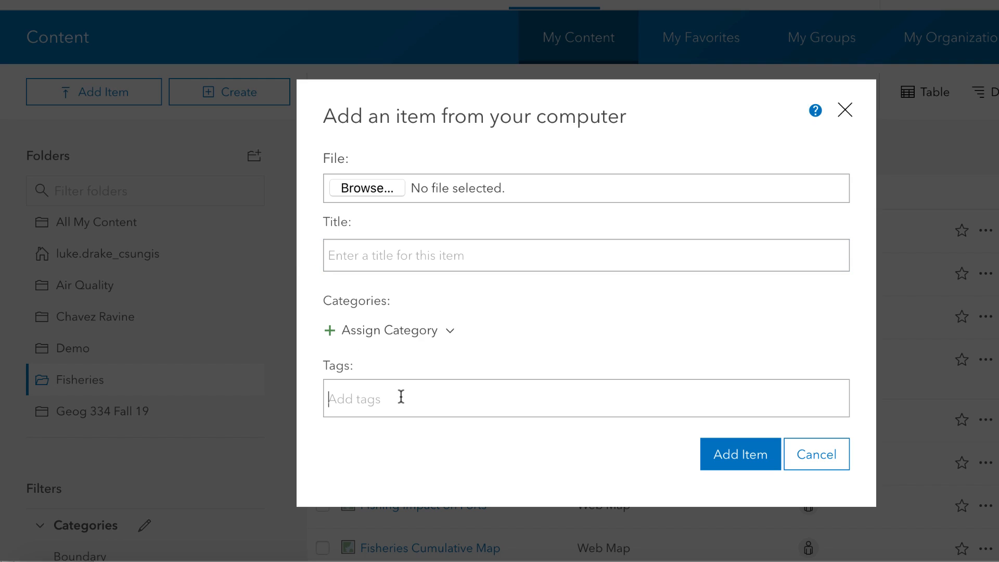
{"action": "type", "text": "Fisheries"}
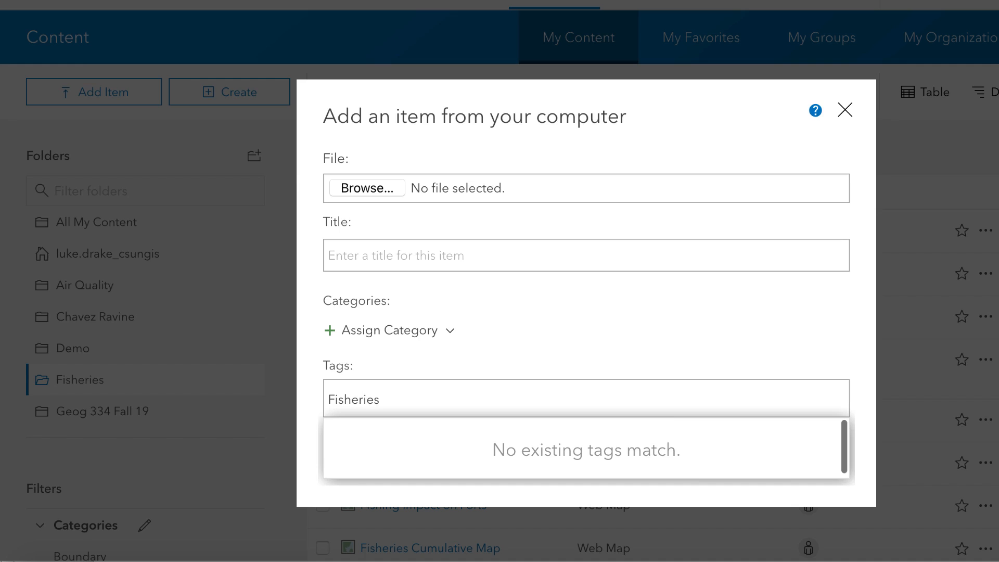
{"action": "key", "text": "Return"}
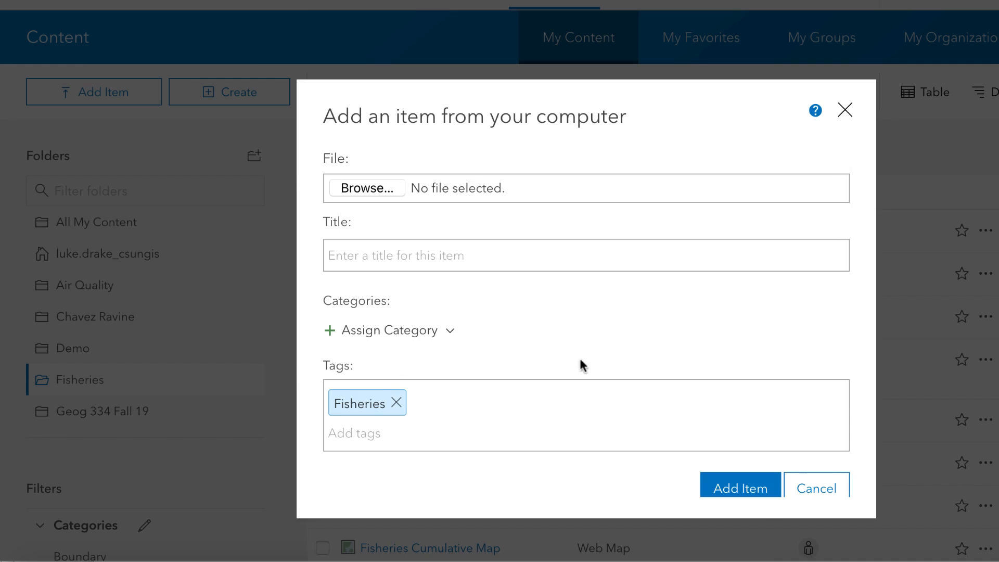
{"action": "scroll", "coordinate": [674, 423], "scroll_direction": "down", "scroll_amount": 1}
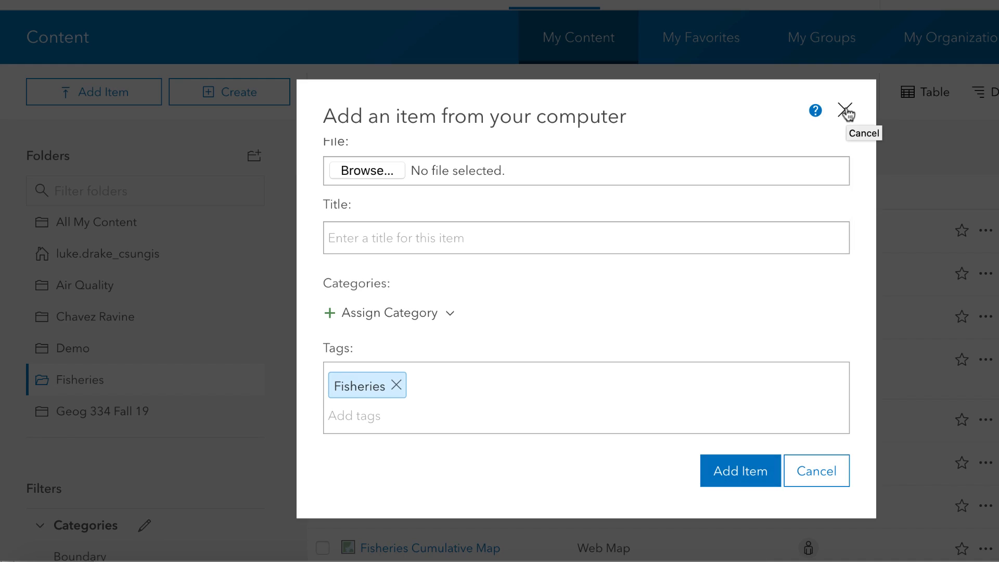
- Choose stellwagon_bank_national_marine_sanctuary_p.zip as the file for the new item
{"action": "left_click", "coordinate": [382, 174]}
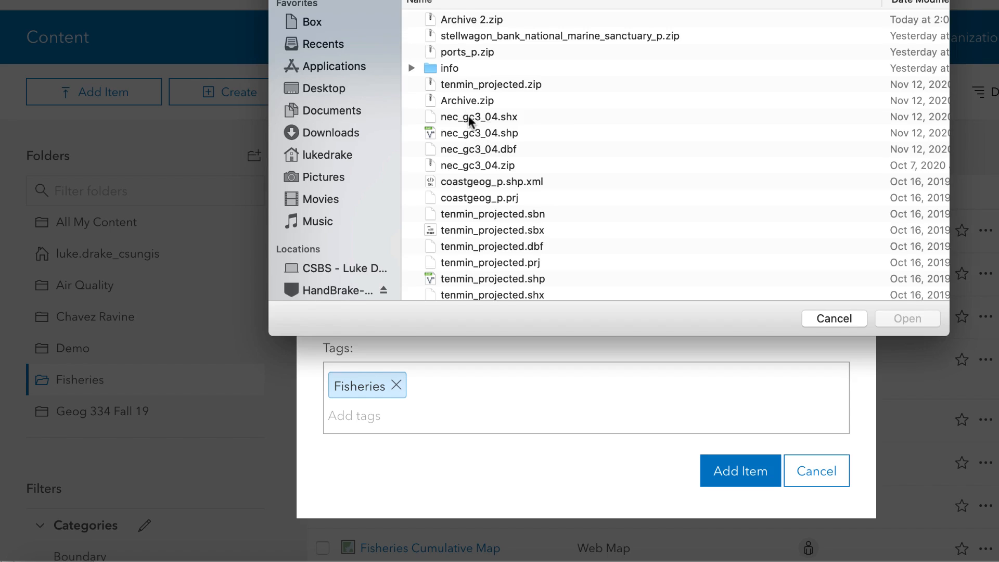
{"action": "scroll", "coordinate": [469, 115], "scroll_direction": "down", "scroll_amount": 5}
{"action": "scroll", "coordinate": [468, 114], "scroll_direction": "up", "scroll_amount": 5}
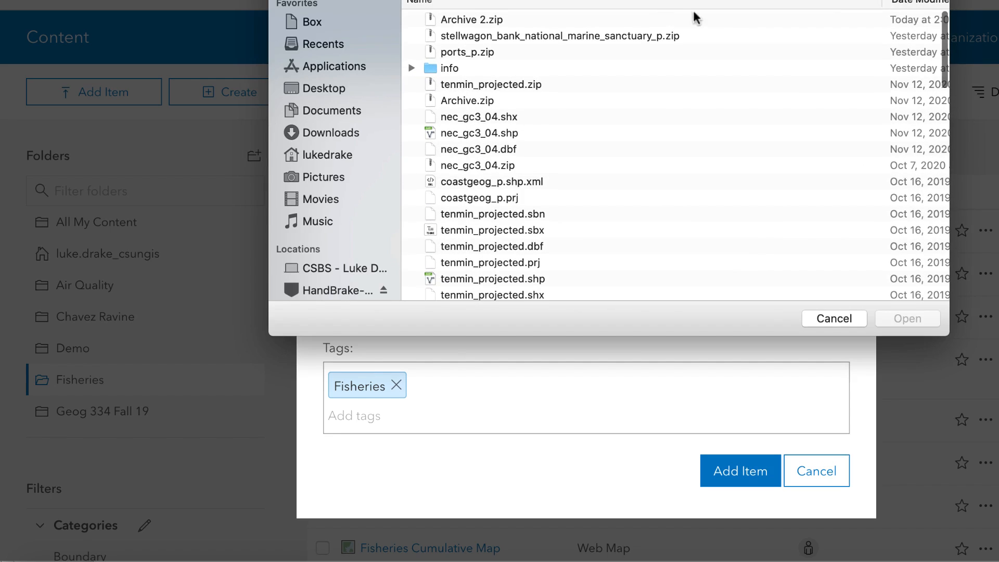
{"action": "left_click", "coordinate": [583, 32]}
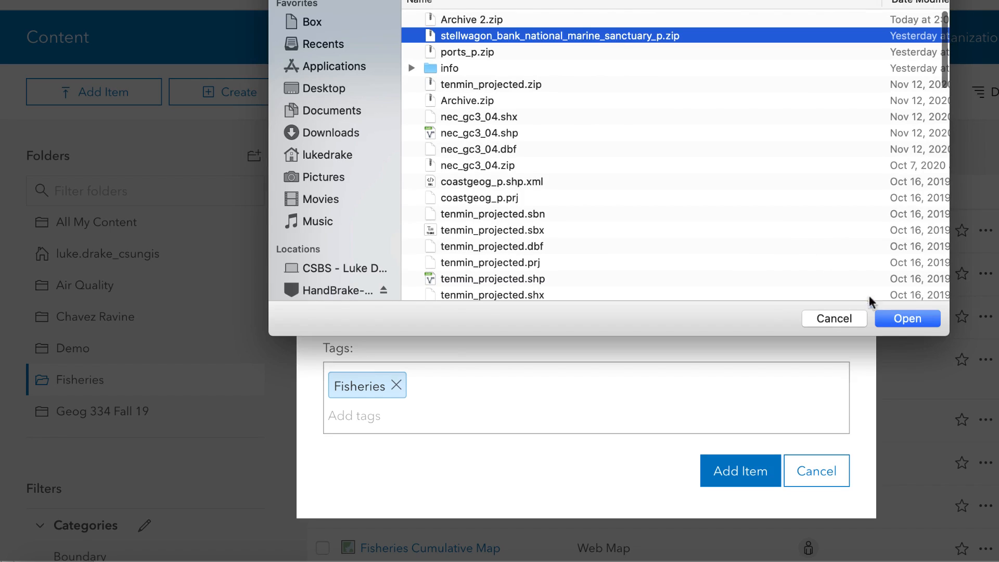
{"action": "left_click", "coordinate": [892, 318]}
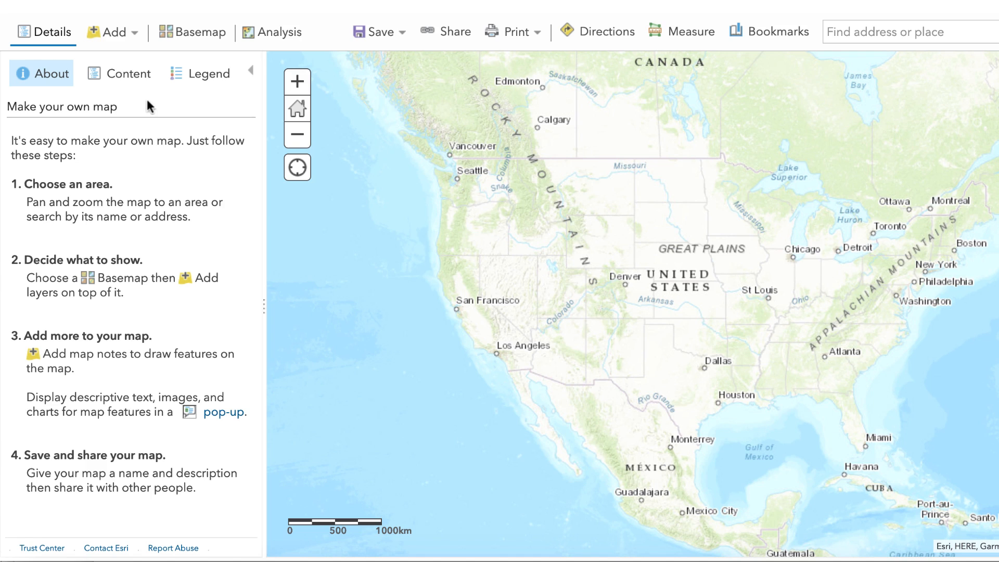
- Find the ports_p layer among the layers in My Content and add it to the new map
{"action": "left_click", "coordinate": [124, 40]}
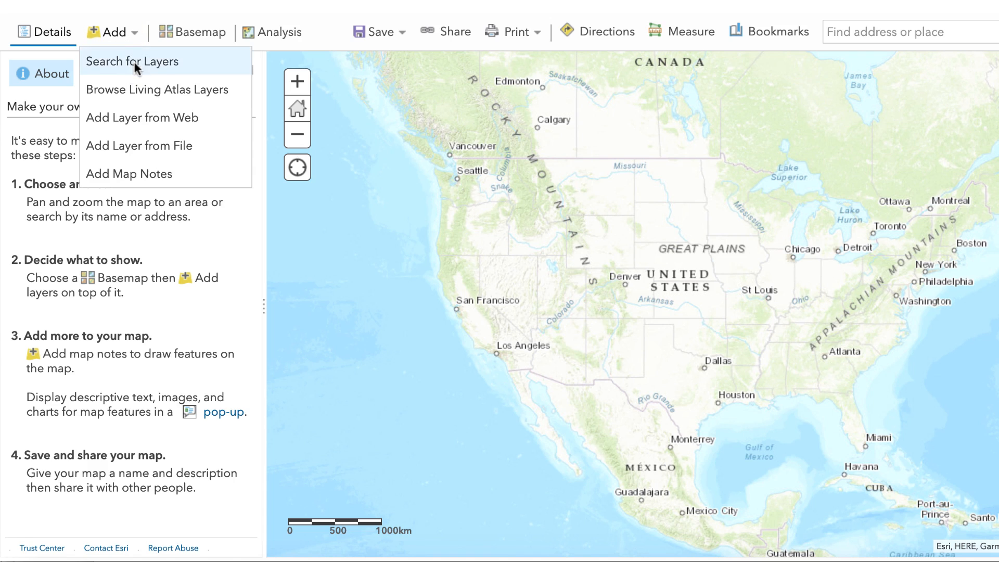
{"action": "left_click", "coordinate": [133, 61]}
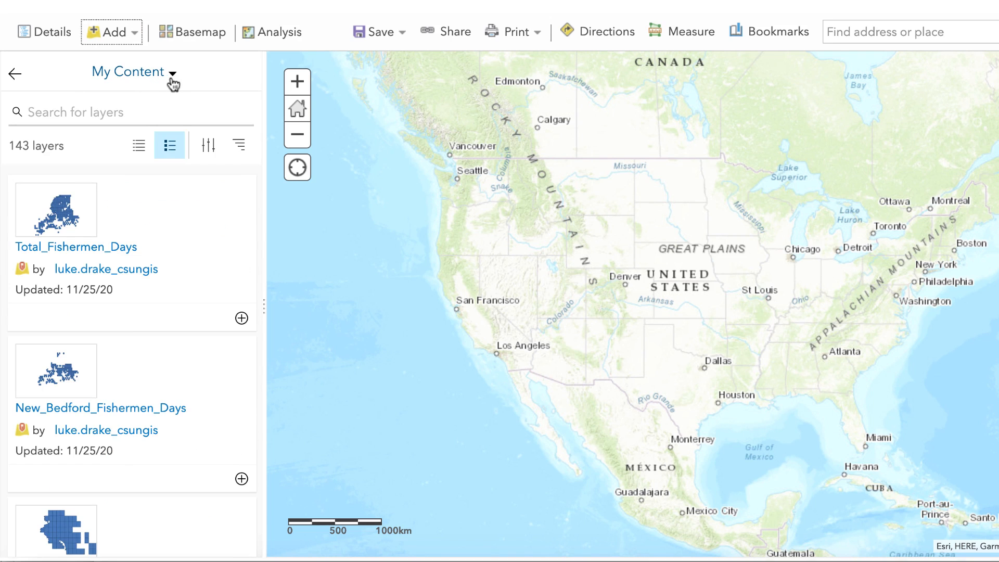
{"action": "scroll", "coordinate": [152, 198], "scroll_direction": "down", "scroll_amount": 8}
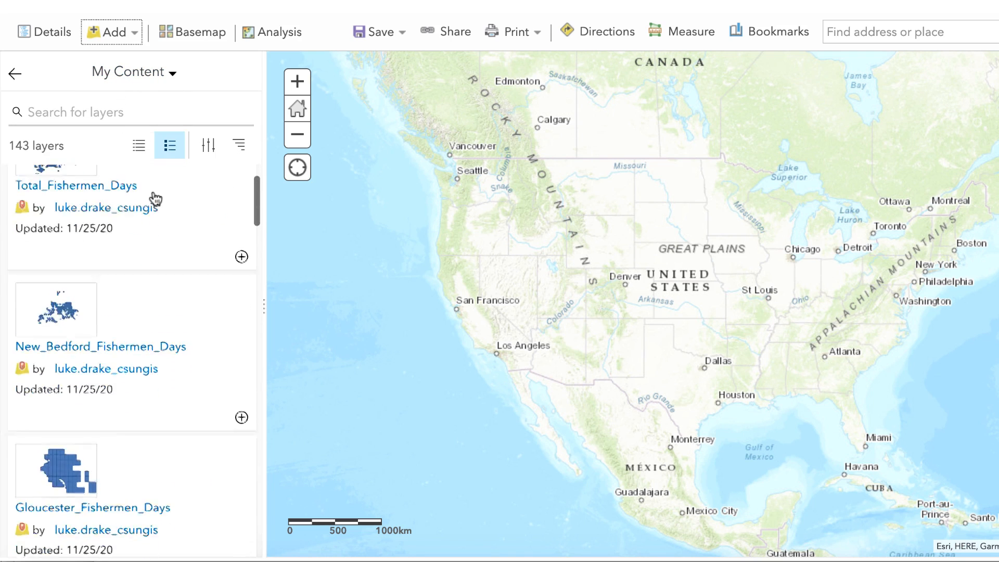
{"action": "scroll", "coordinate": [155, 199], "scroll_direction": "down", "scroll_amount": 20}
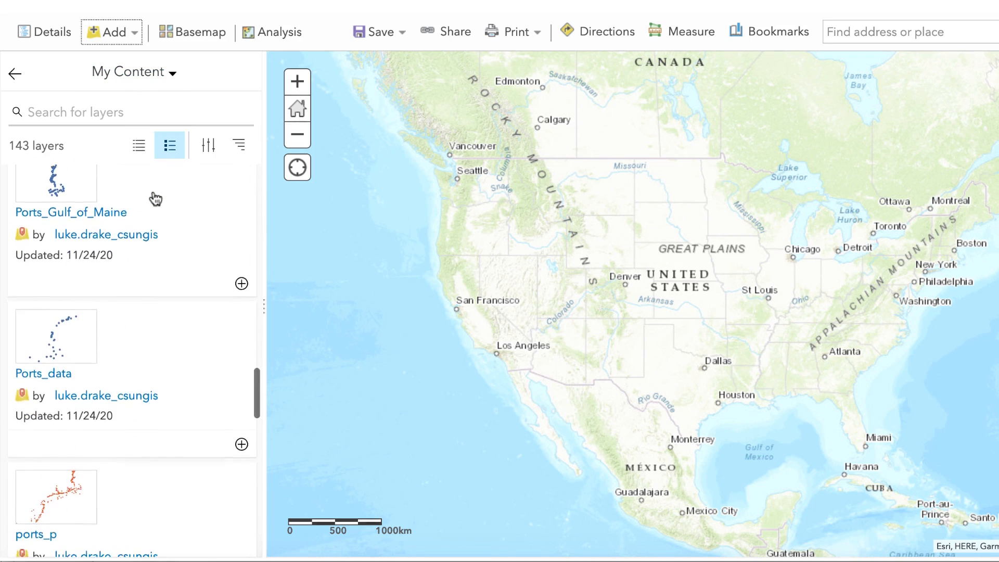
{"action": "scroll", "coordinate": [154, 198], "scroll_direction": "down", "scroll_amount": 5}
{"action": "scroll", "coordinate": [154, 198], "scroll_direction": "up", "scroll_amount": 5}
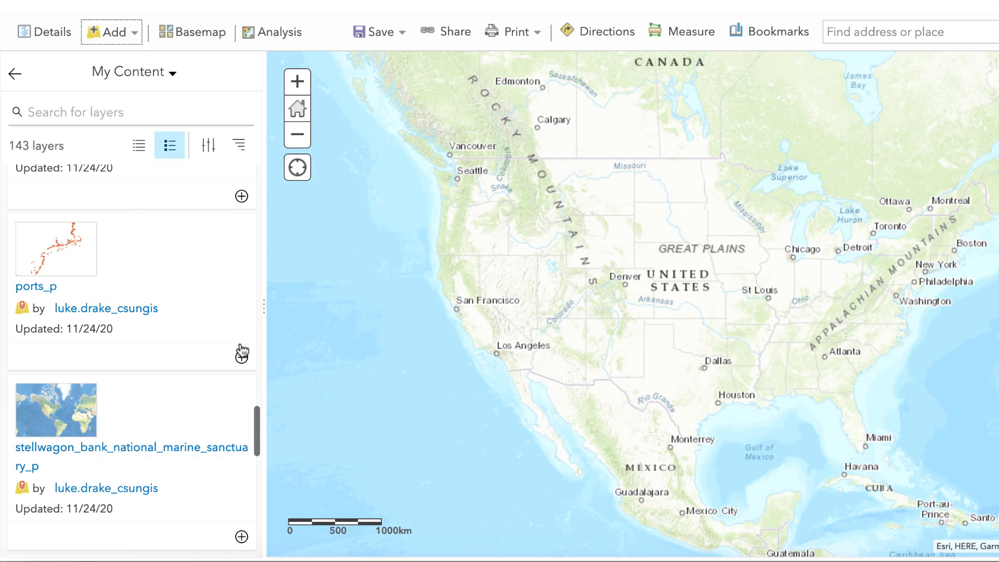
{"action": "left_click", "coordinate": [241, 362]}
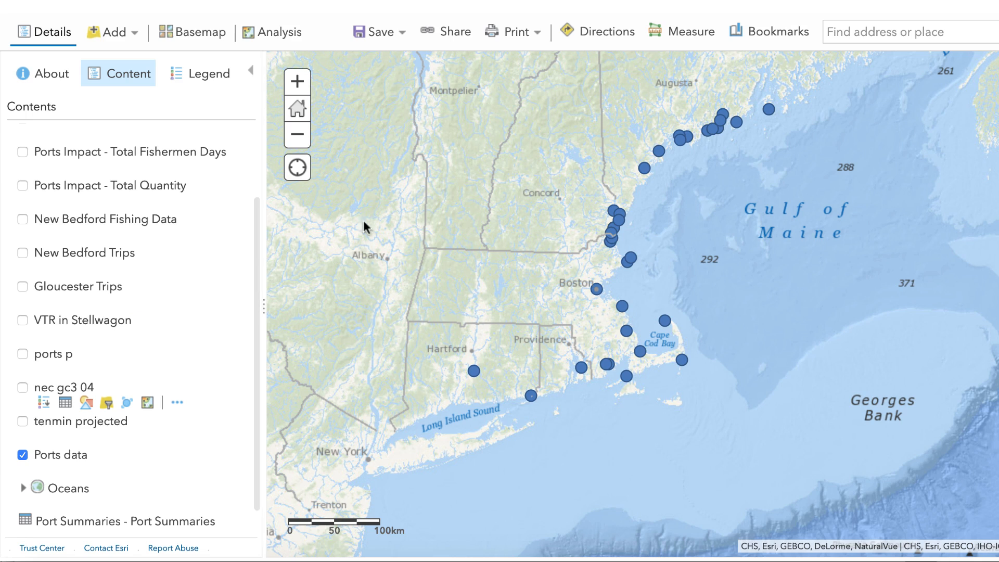
- Inspect the attributes of the Ports data point located inland in Connecticut, south of Hartford
{"action": "left_click", "coordinate": [297, 82]}
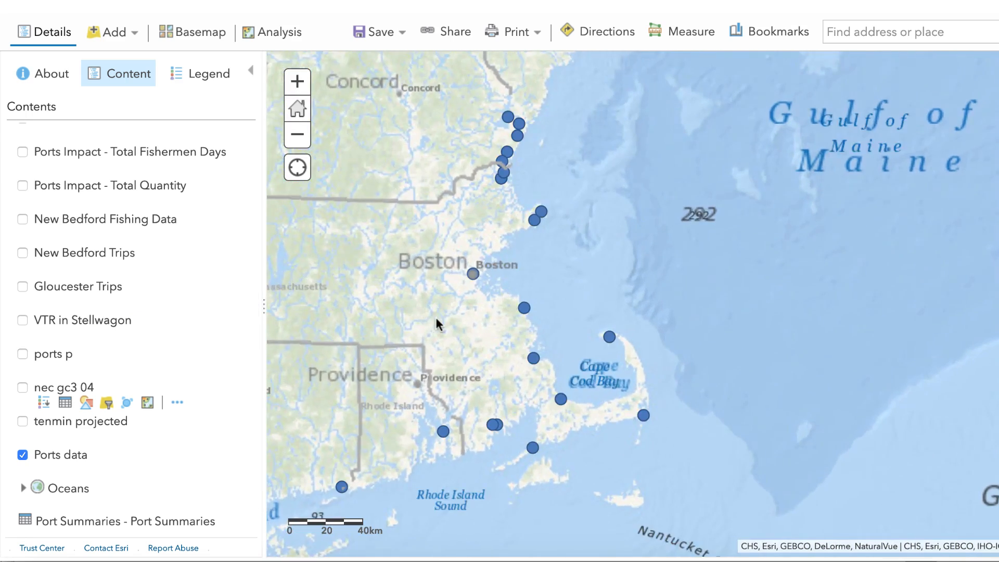
{"action": "left_click_drag", "start_coordinate": [437, 320], "coordinate": [741, 208]}
{"action": "left_click_drag", "start_coordinate": [549, 292], "coordinate": [615, 242]}
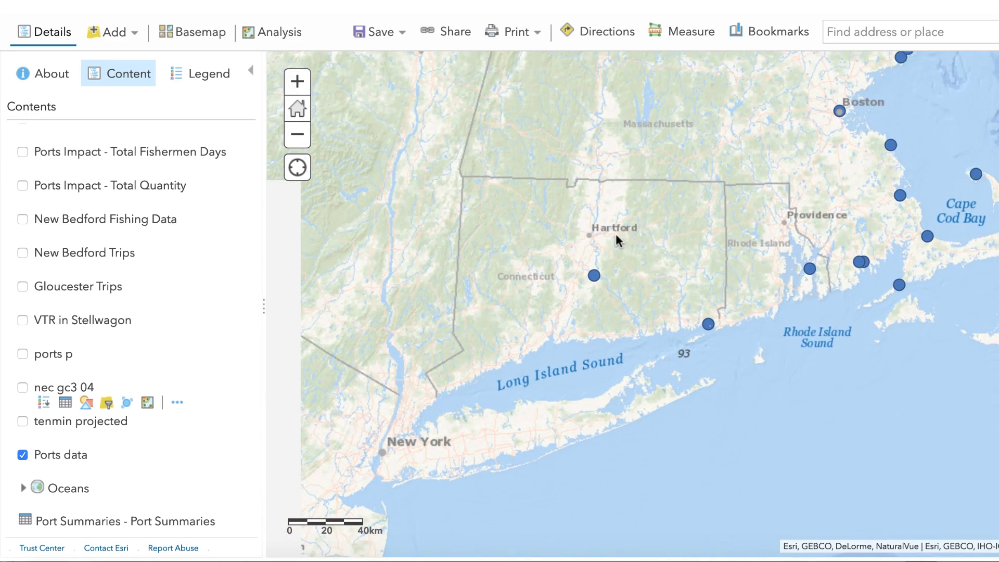
{"action": "left_click", "coordinate": [594, 275]}
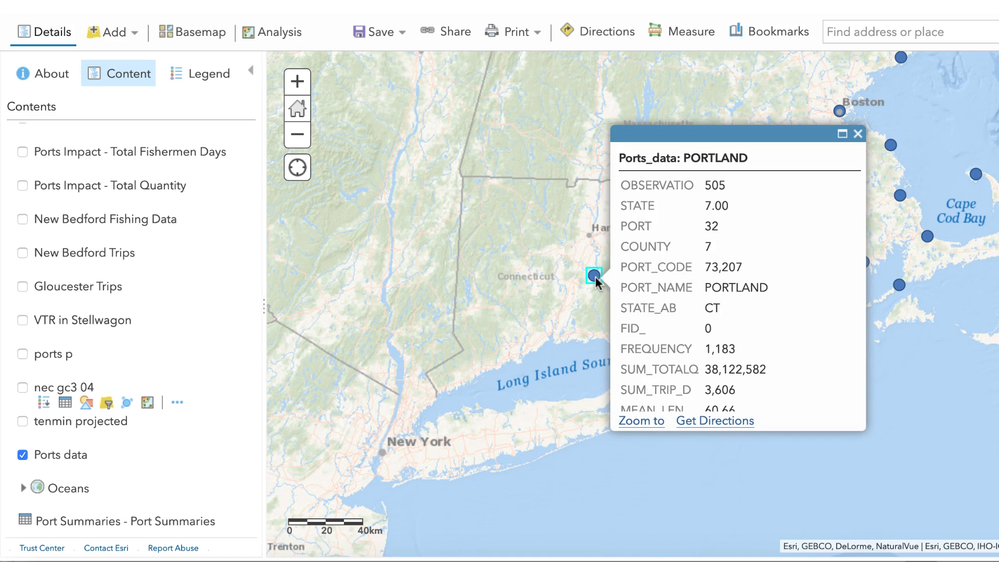
{"action": "left_click", "coordinate": [859, 135]}
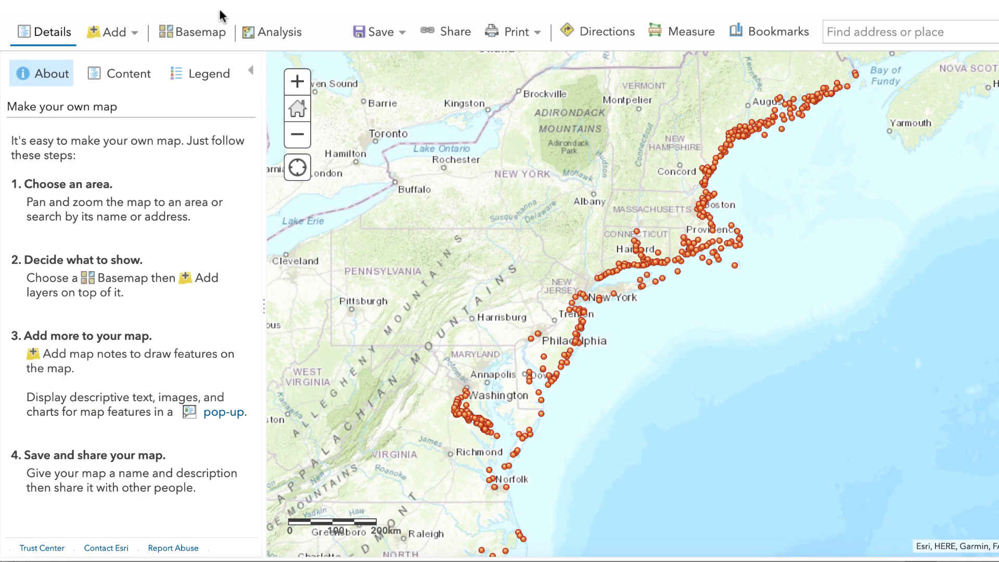
- Open the Find Existing Locations analysis and keep ports_p as the layer containing the features to find
{"action": "left_click", "coordinate": [261, 35]}
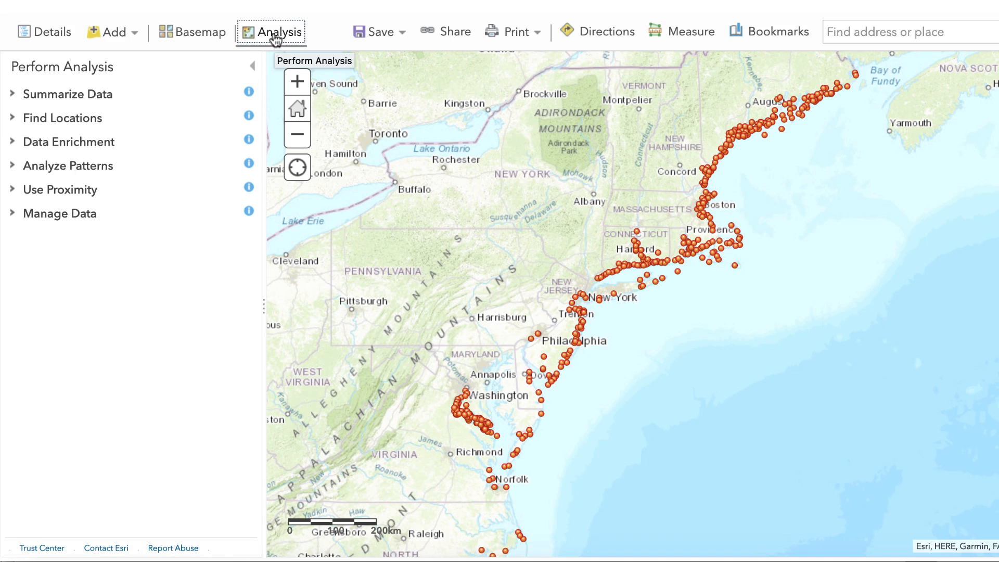
{"action": "left_click", "coordinate": [85, 120]}
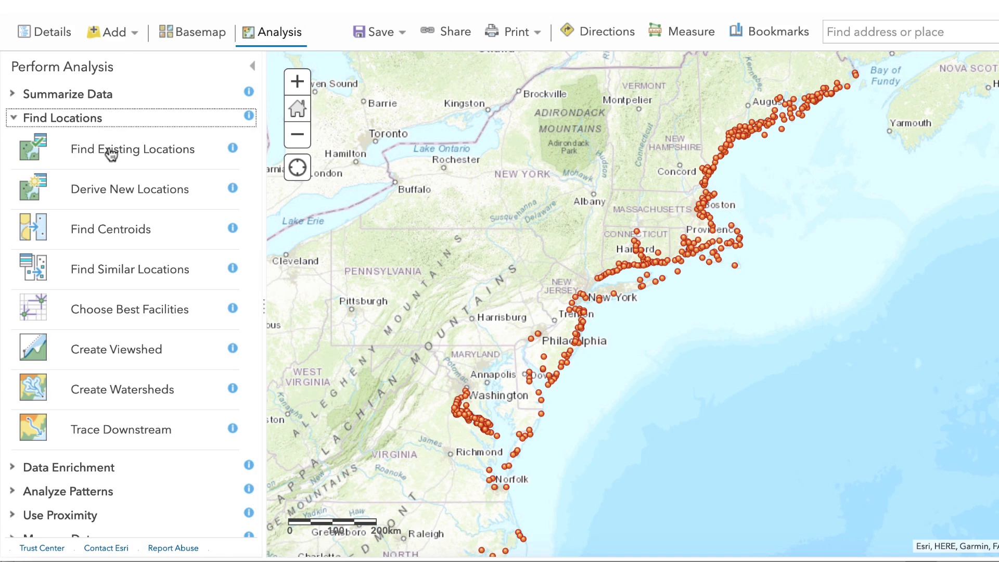
{"action": "left_click", "coordinate": [200, 155]}
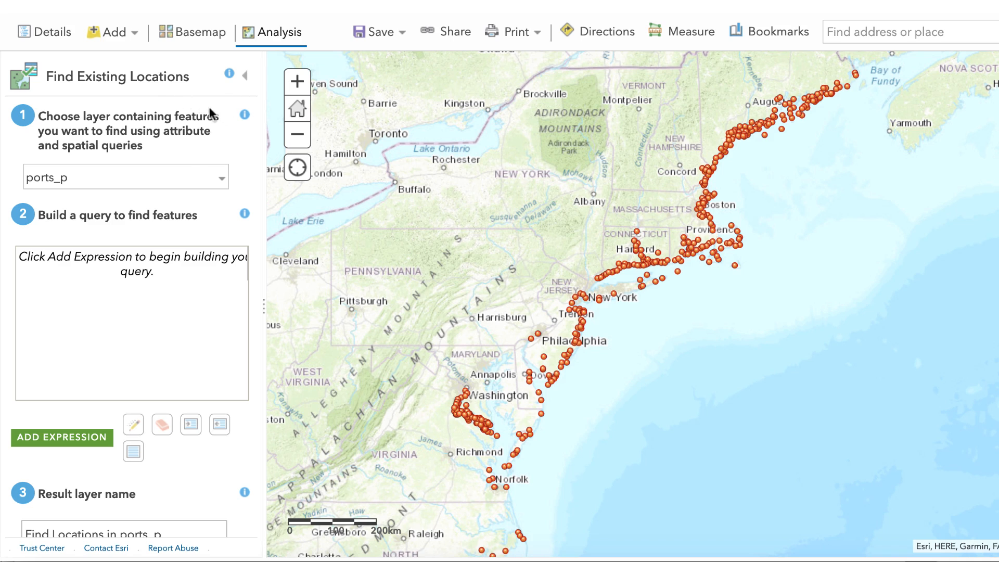
{"action": "left_click", "coordinate": [225, 183]}
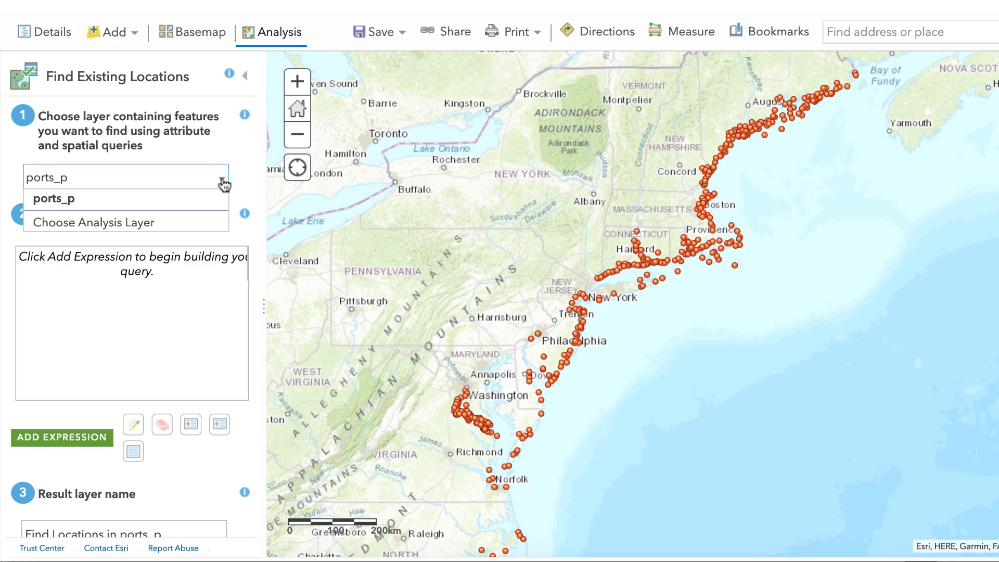
{"action": "left_click", "coordinate": [223, 183]}
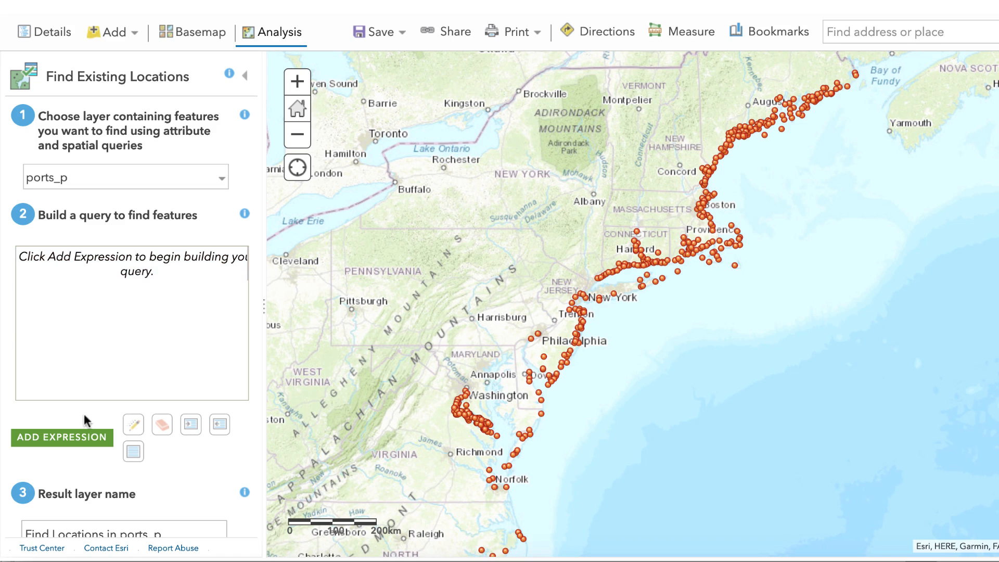
- Add a query expression that finds ports_p features where STATE_AB is the unique value MA
{"action": "left_click", "coordinate": [75, 443]}
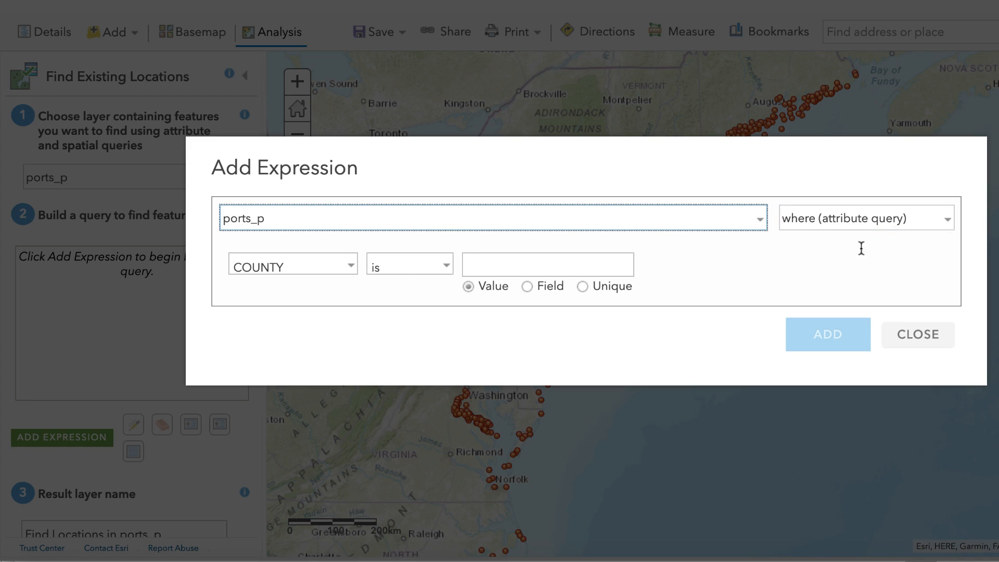
{"action": "left_click", "coordinate": [350, 267]}
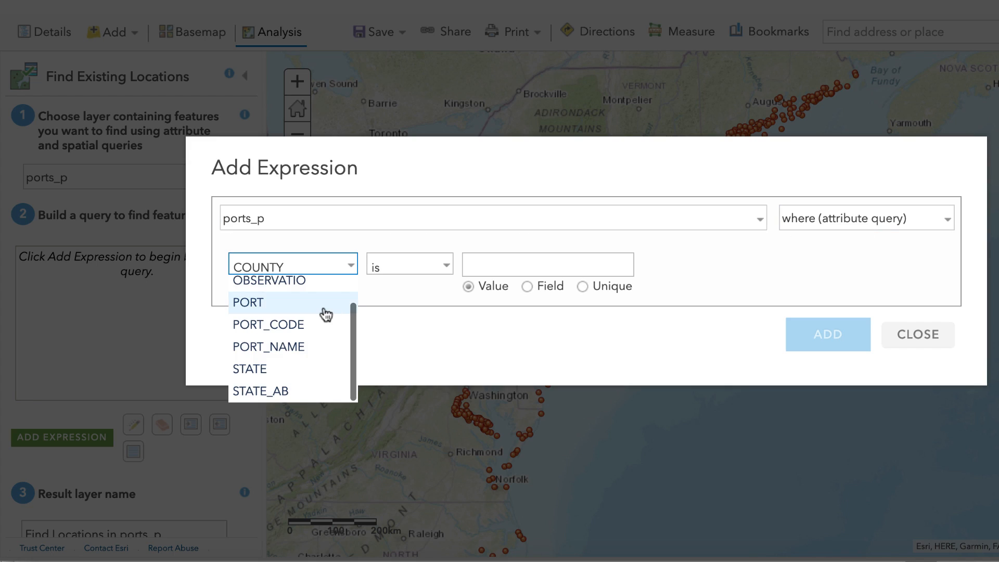
{"action": "left_click", "coordinate": [311, 398]}
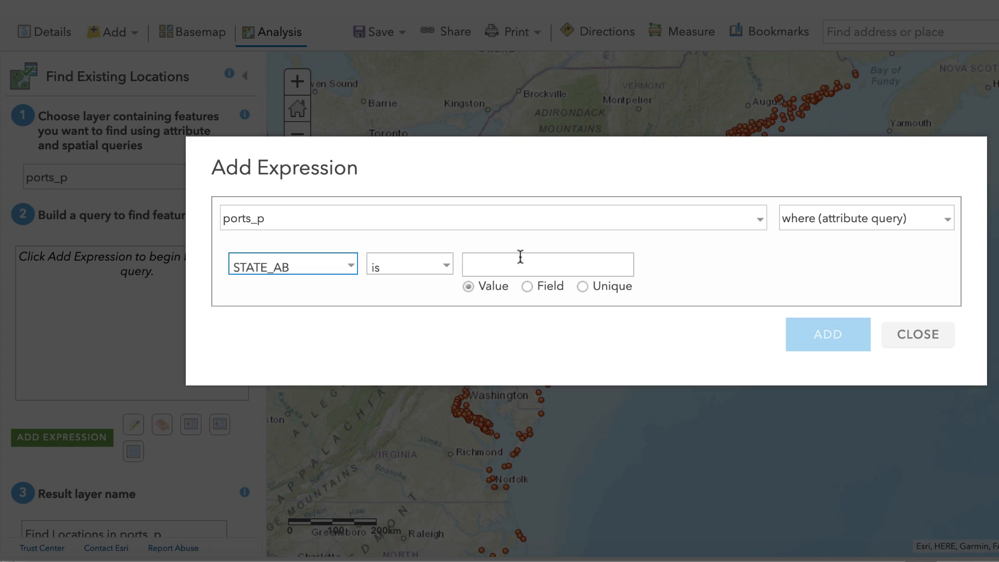
{"action": "left_click", "coordinate": [549, 264]}
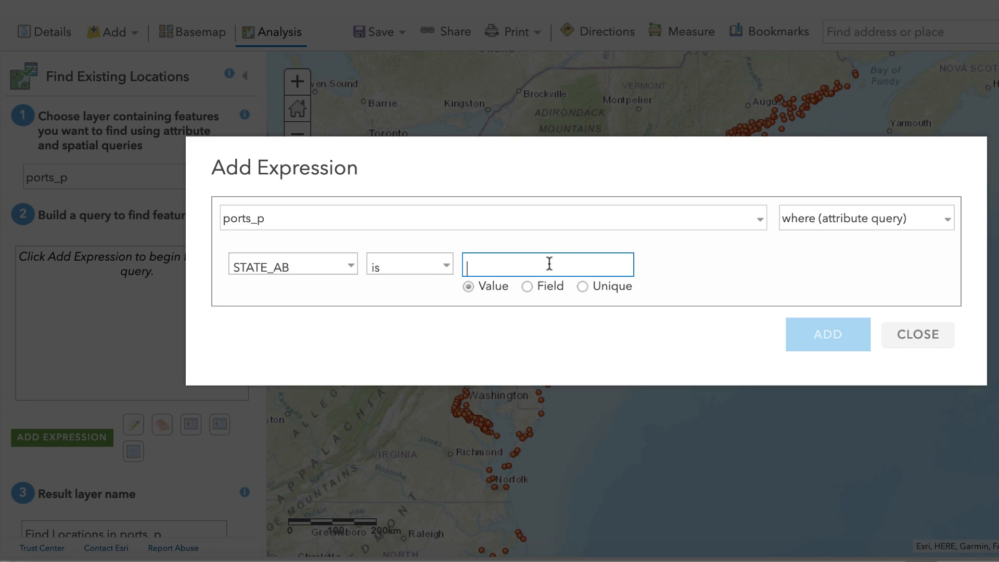
{"action": "left_click", "coordinate": [582, 287]}
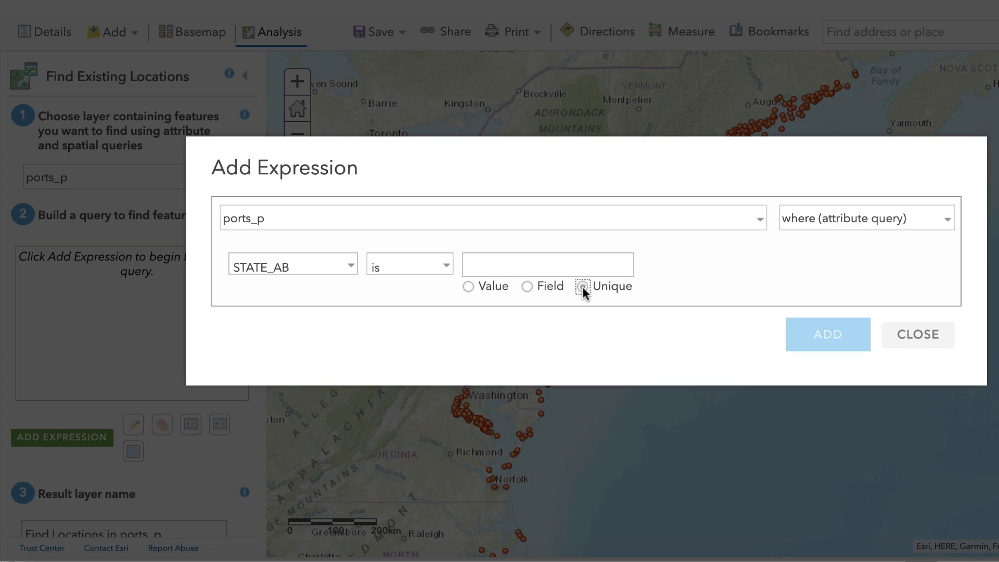
{"action": "left_click", "coordinate": [628, 267]}
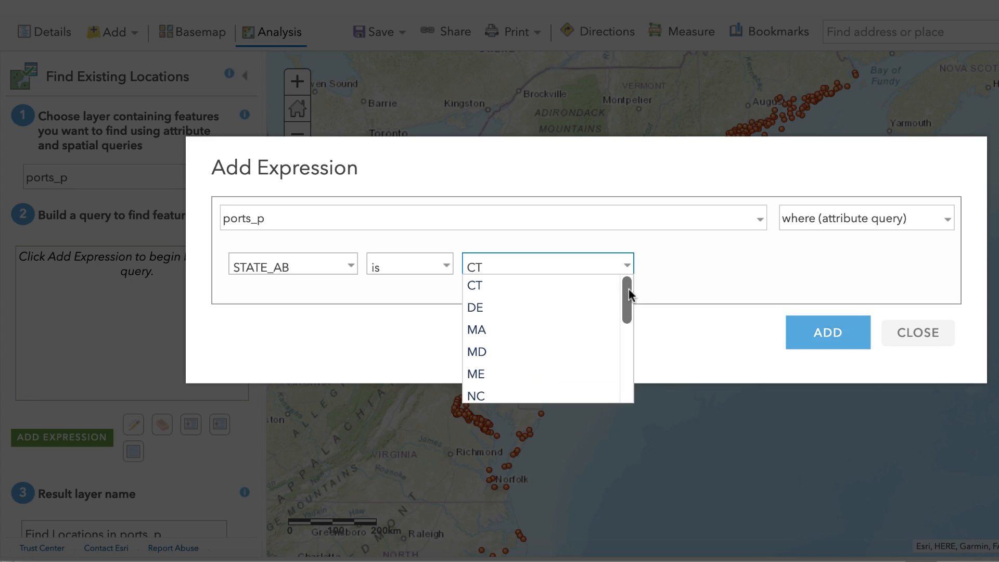
{"action": "mouse_move", "coordinate": [629, 289]}
{"action": "left_mouse_down"}
{"action": "mouse_move", "coordinate": [629, 298]}
{"action": "mouse_move", "coordinate": [627, 287]}
{"action": "left_mouse_up"}
{"action": "left_click", "coordinate": [497, 332]}
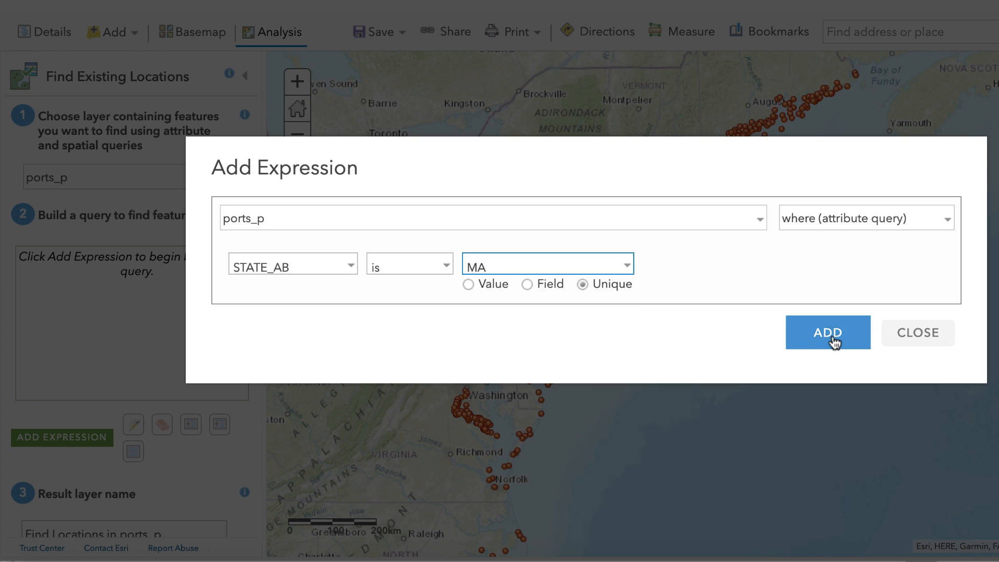
{"action": "left_click", "coordinate": [832, 335]}
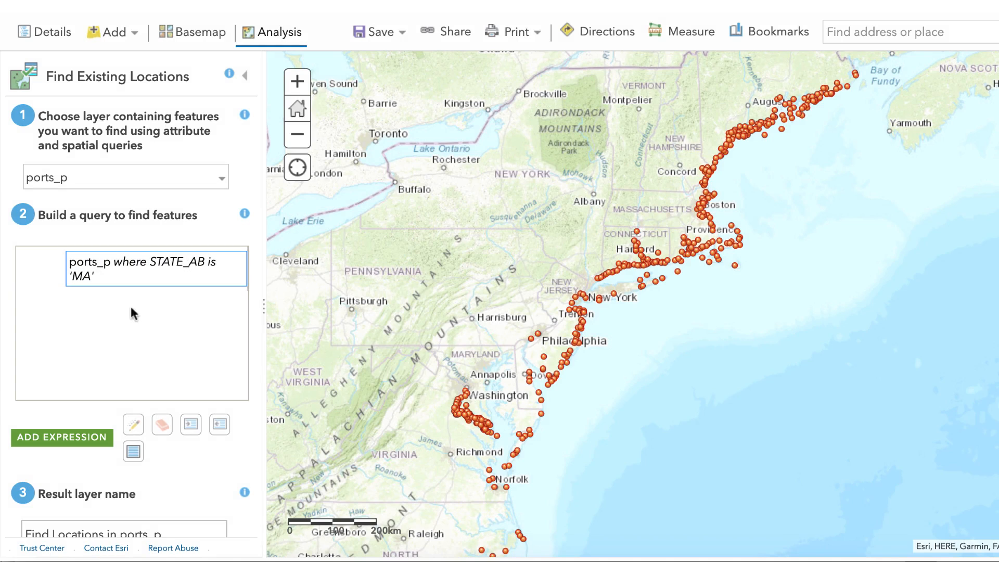
- Add a second ports_p expression where STATE_AB is the unique value ME, joined to the MA expression with "or"
{"action": "left_click", "coordinate": [83, 439]}
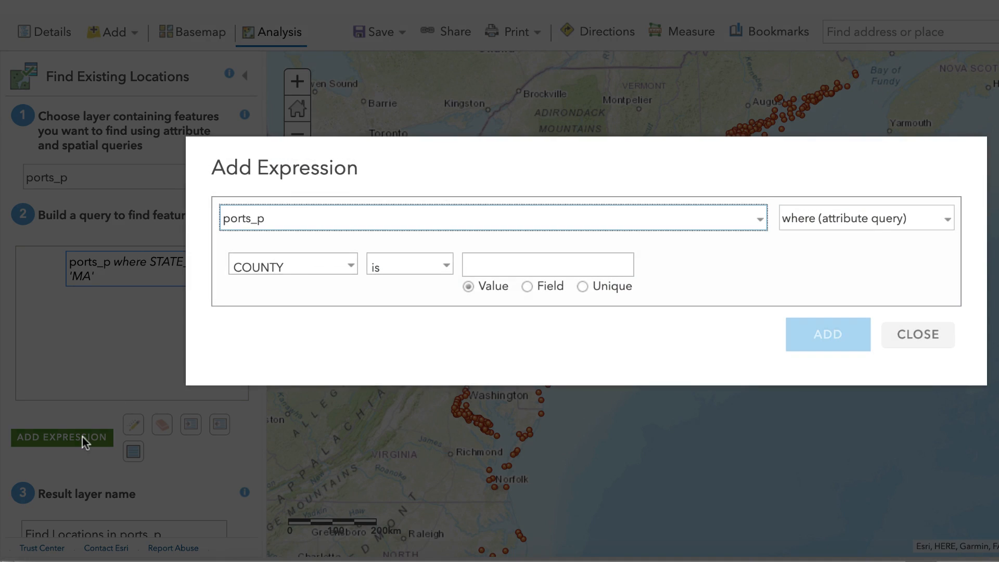
{"action": "left_click", "coordinate": [351, 271]}
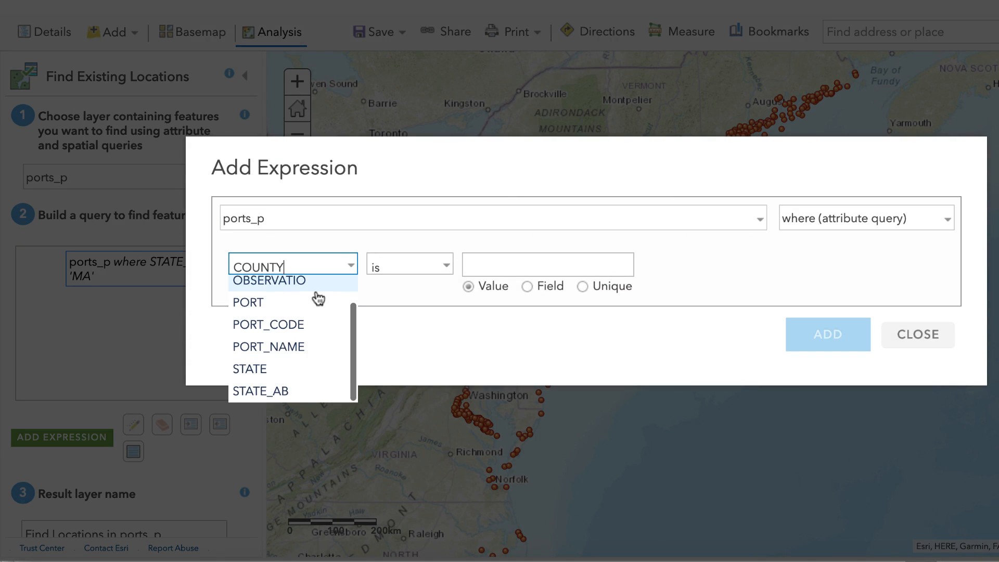
{"action": "left_click", "coordinate": [279, 392]}
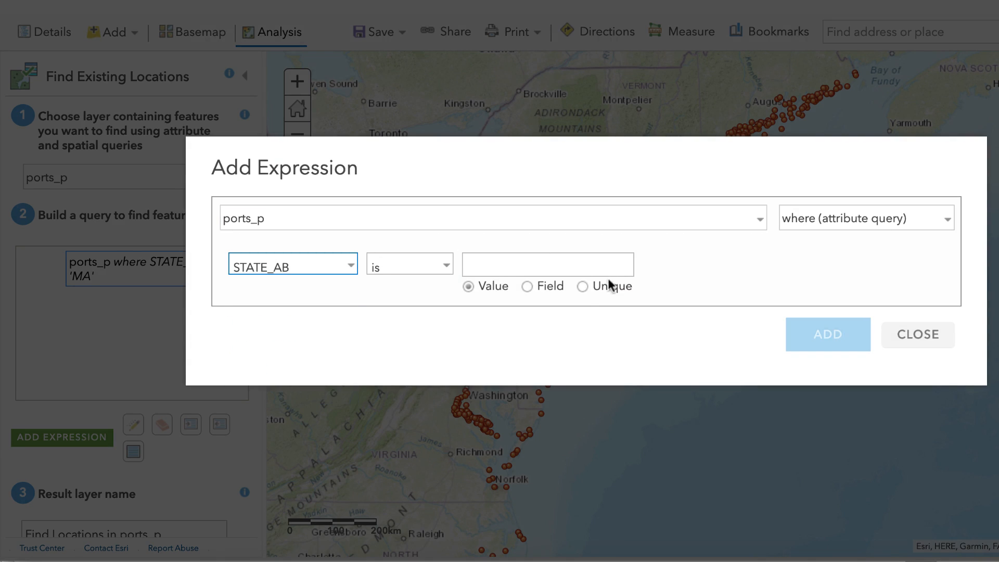
{"action": "left_click", "coordinate": [585, 286]}
{"action": "left_click", "coordinate": [626, 269]}
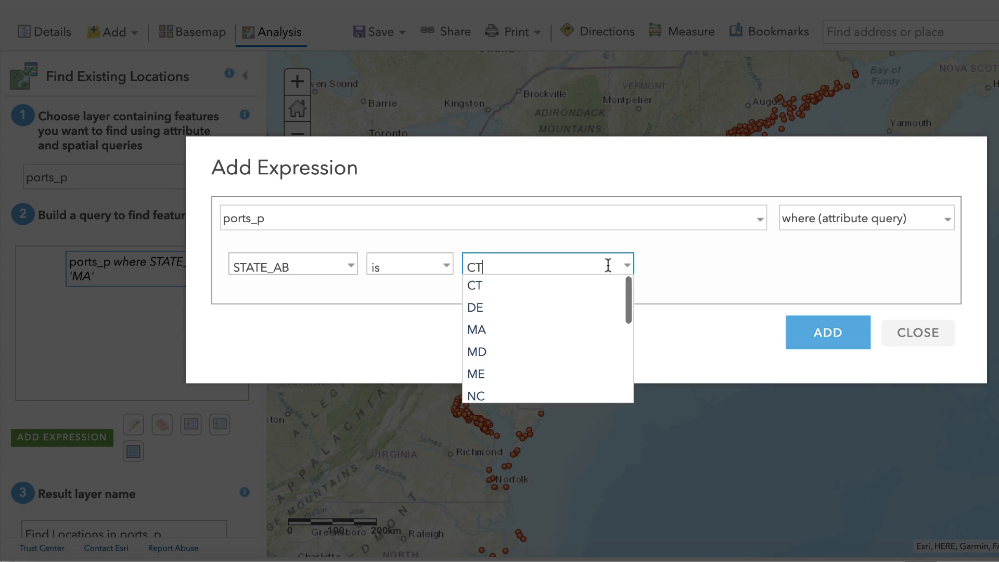
{"action": "scroll", "coordinate": [615, 294], "scroll_direction": "down", "scroll_amount": 1}
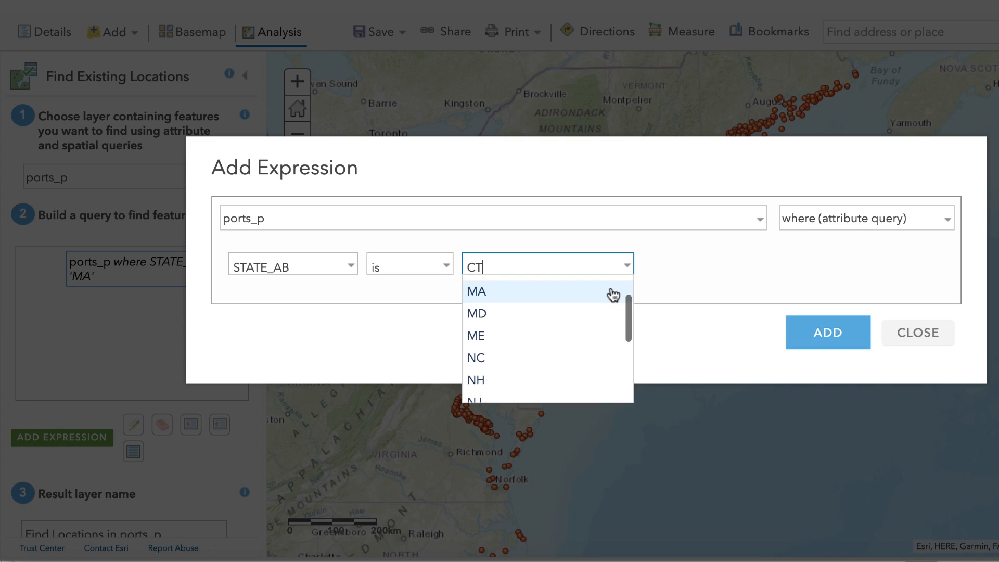
{"action": "left_click", "coordinate": [503, 339]}
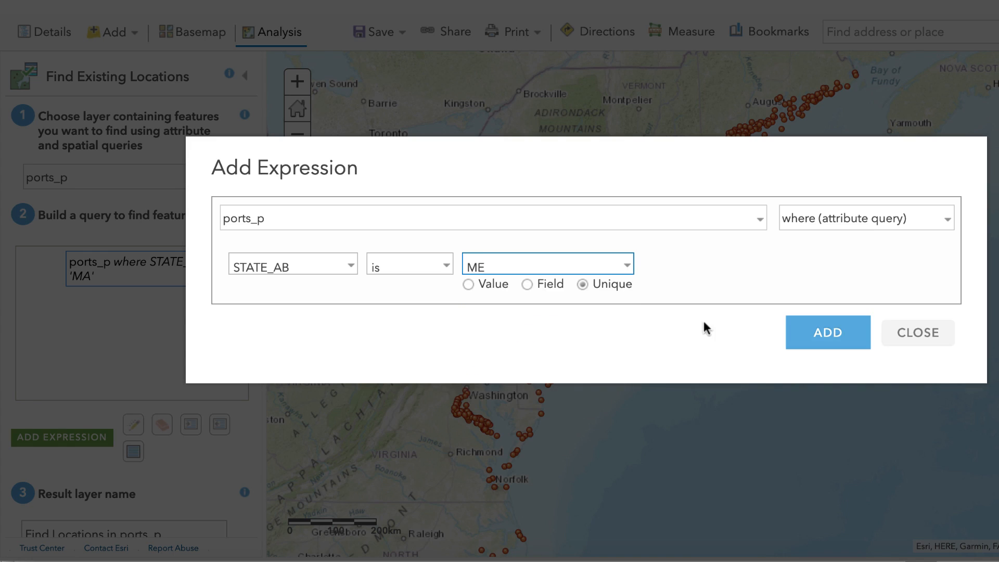
{"action": "left_click", "coordinate": [828, 333]}
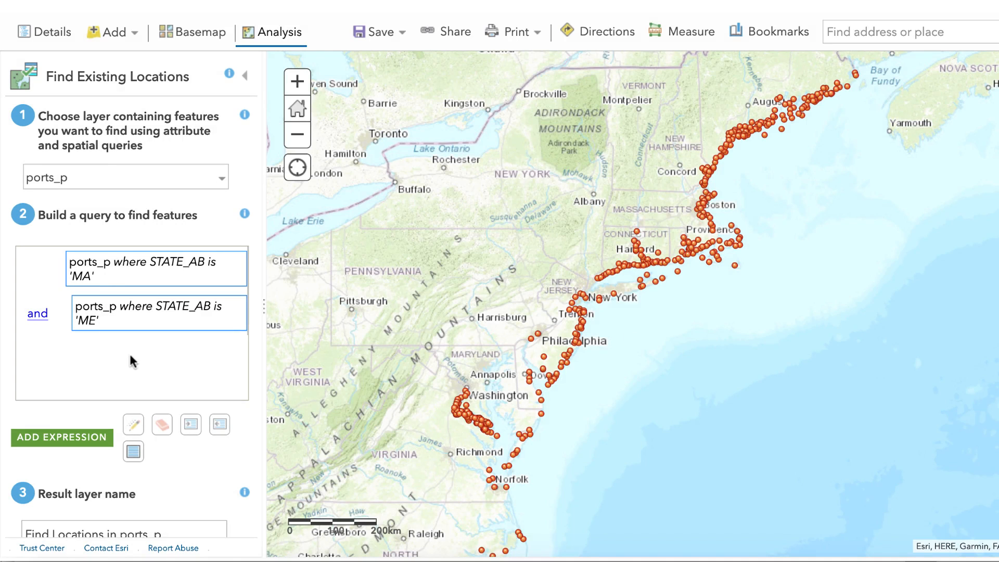
{"action": "left_click", "coordinate": [40, 320]}
- Add a third ports_p expression where STATE_AB is the unique value NH, joined to the query with "or"
{"action": "left_click", "coordinate": [85, 440]}
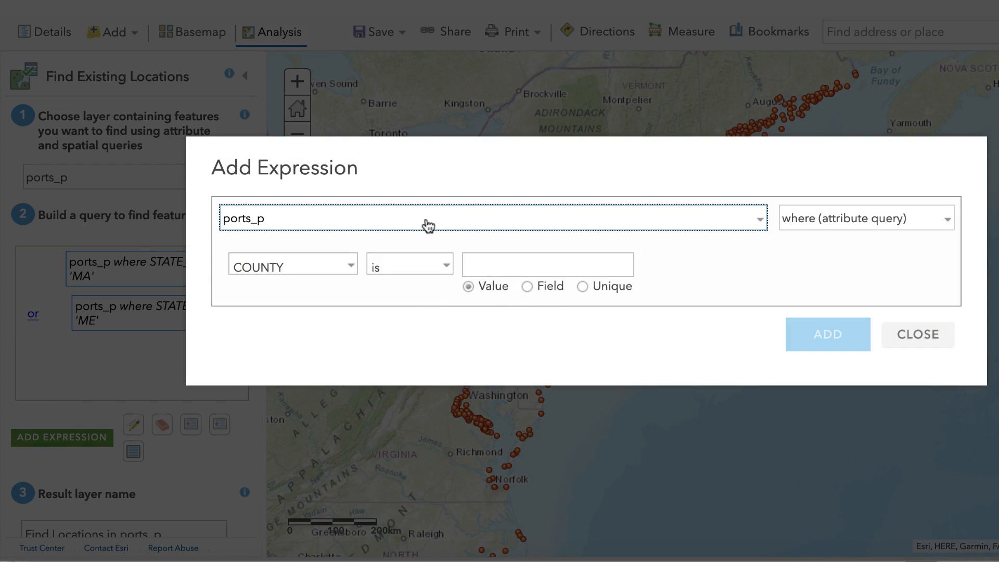
{"action": "left_click", "coordinate": [351, 266]}
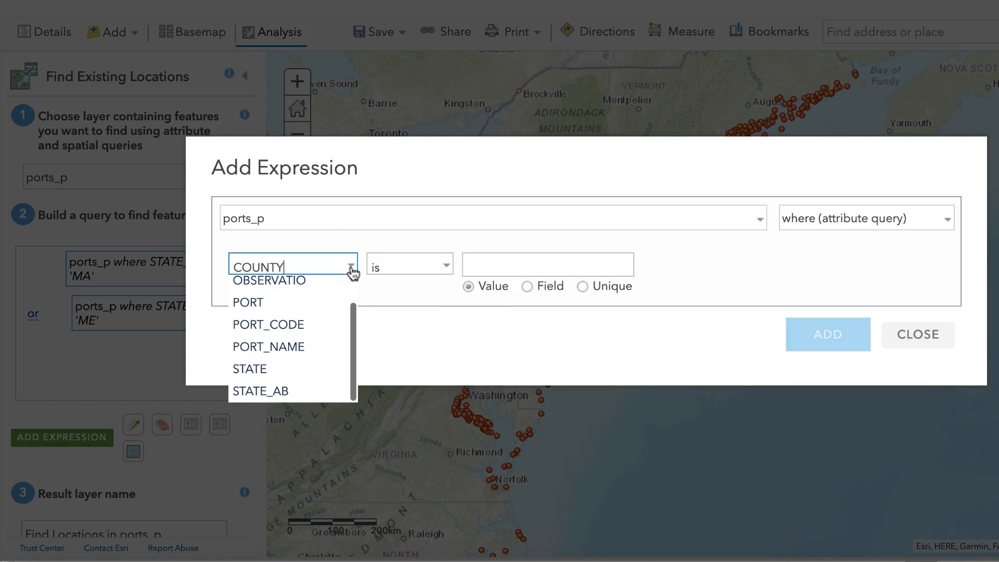
{"action": "left_click", "coordinate": [304, 392]}
{"action": "left_click", "coordinate": [582, 287]}
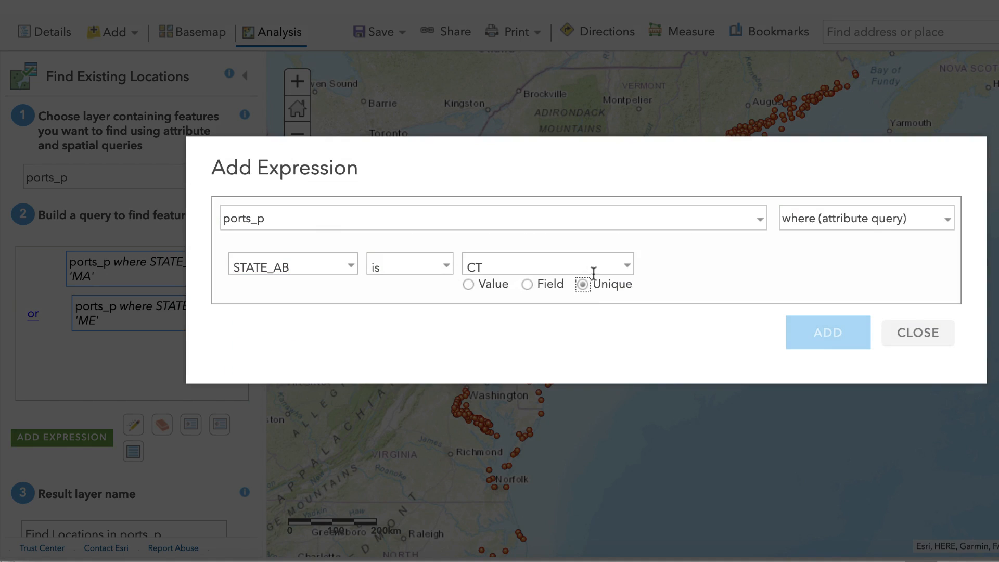
{"action": "left_click", "coordinate": [586, 270]}
{"action": "scroll", "coordinate": [588, 282], "scroll_direction": "down", "scroll_amount": 1}
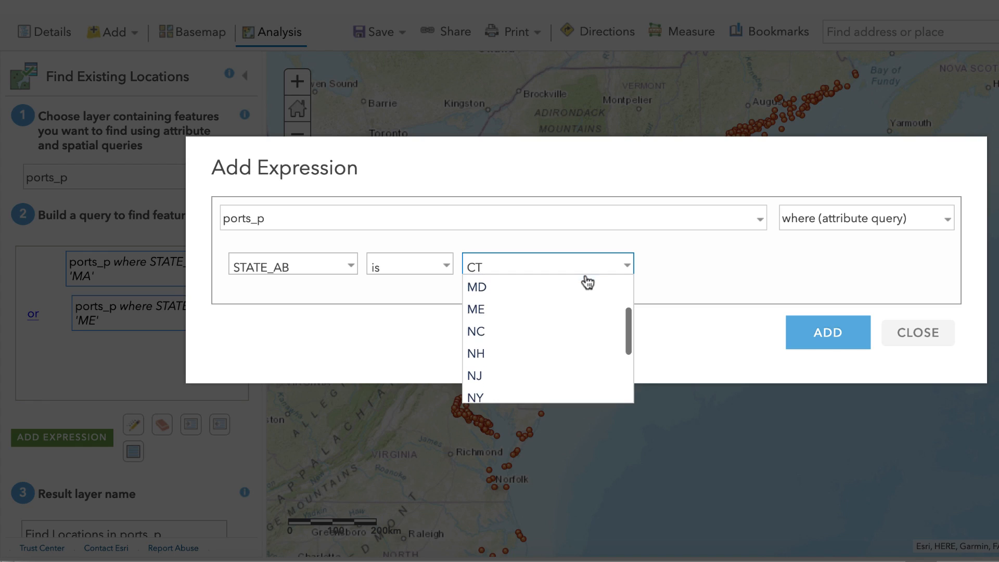
{"action": "left_click", "coordinate": [484, 354]}
{"action": "left_click", "coordinate": [810, 335]}
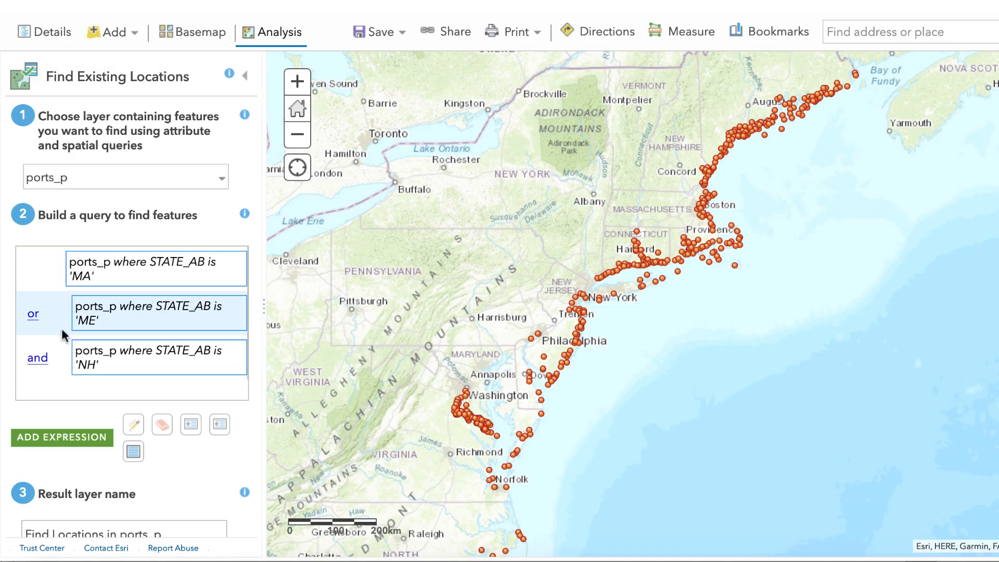
{"action": "left_click", "coordinate": [38, 360]}
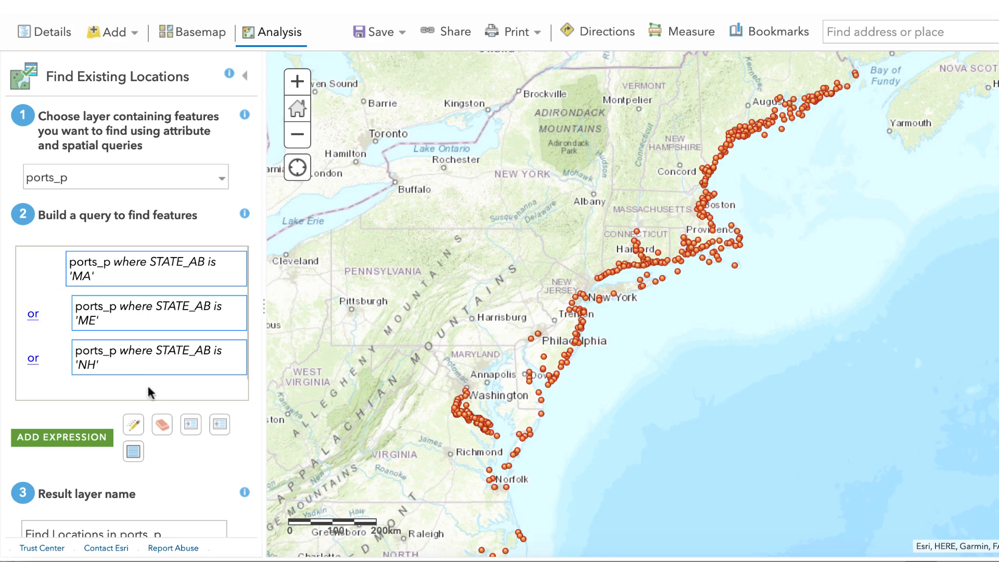
- Name the result layer "Ports - Gulf of Maine" and run the analysis
{"action": "scroll", "coordinate": [215, 414], "scroll_direction": "down", "scroll_amount": 3}
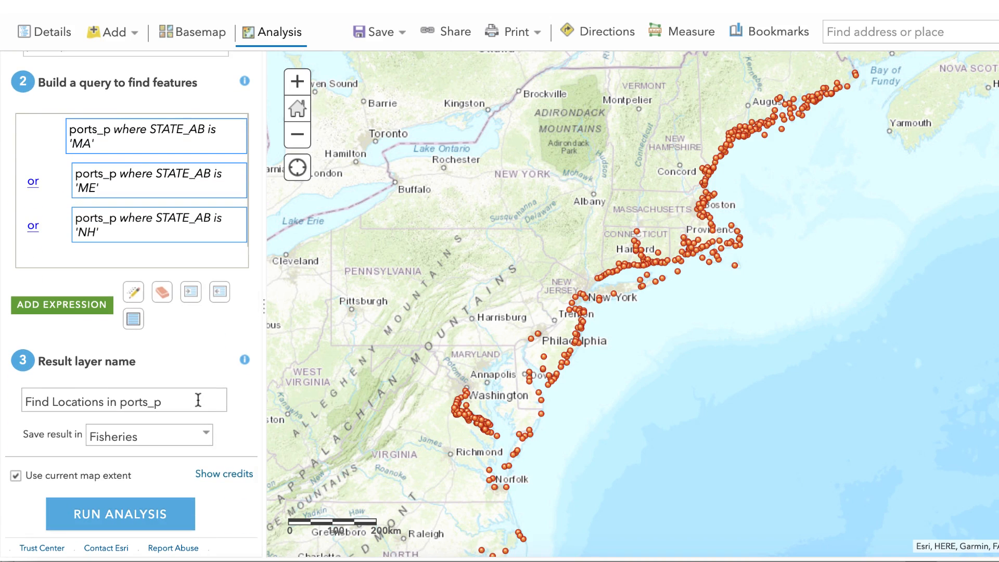
{"action": "left_click_drag", "start_coordinate": [199, 402], "coordinate": [9, 402]}
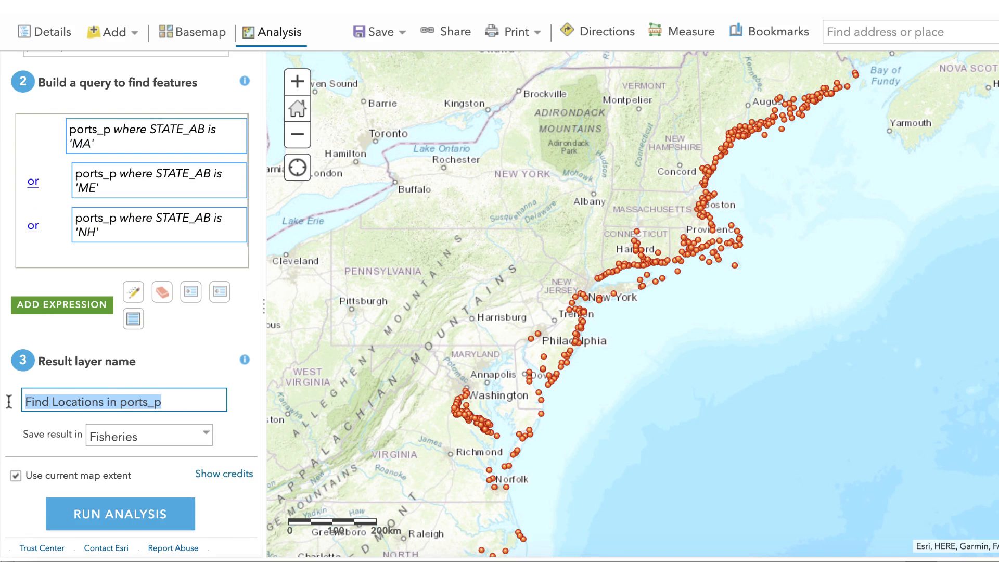
{"action": "type", "text": "Ports - "}
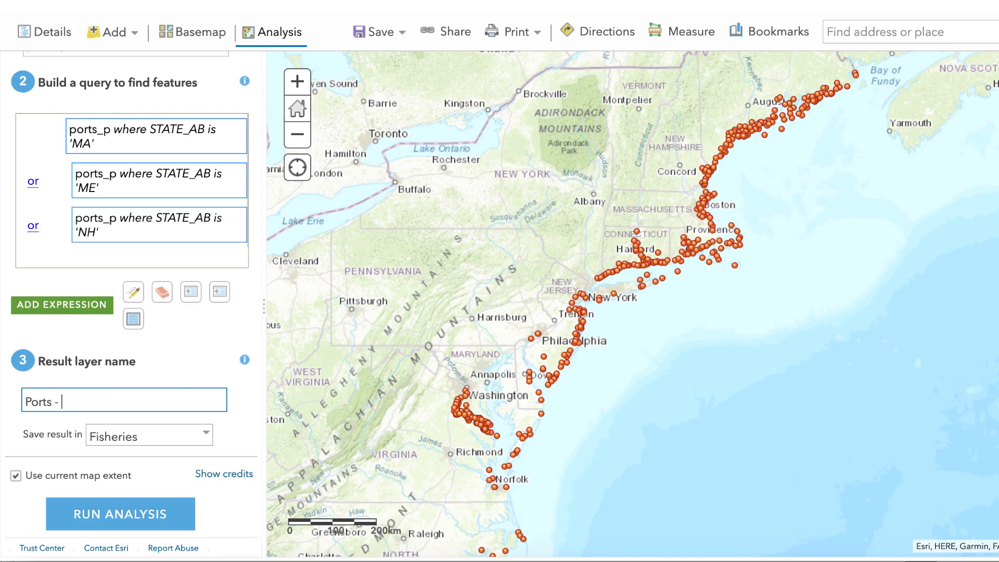
{"action": "type", "text": "Gulf of Maine"}
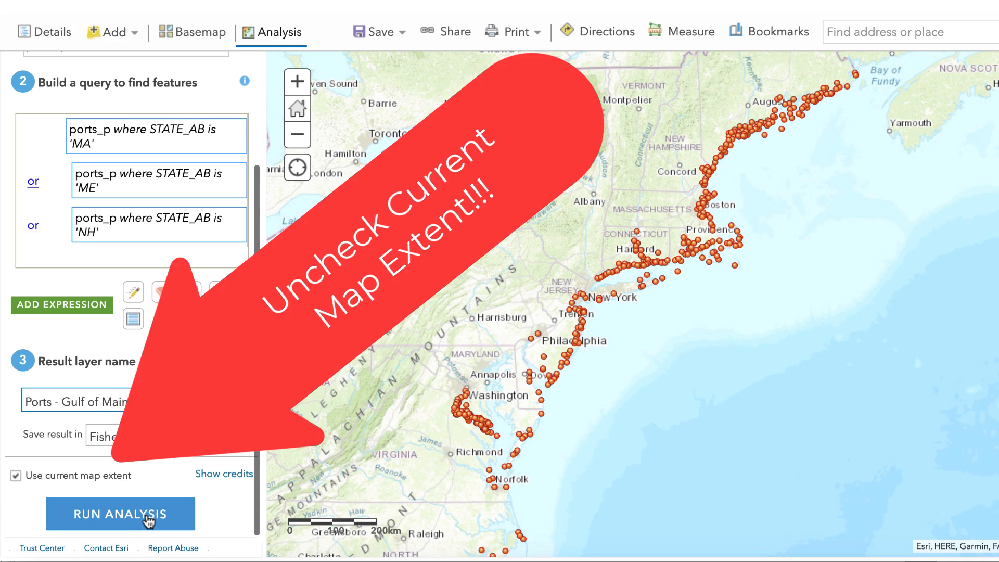
{"action": "left_click", "coordinate": [148, 516]}
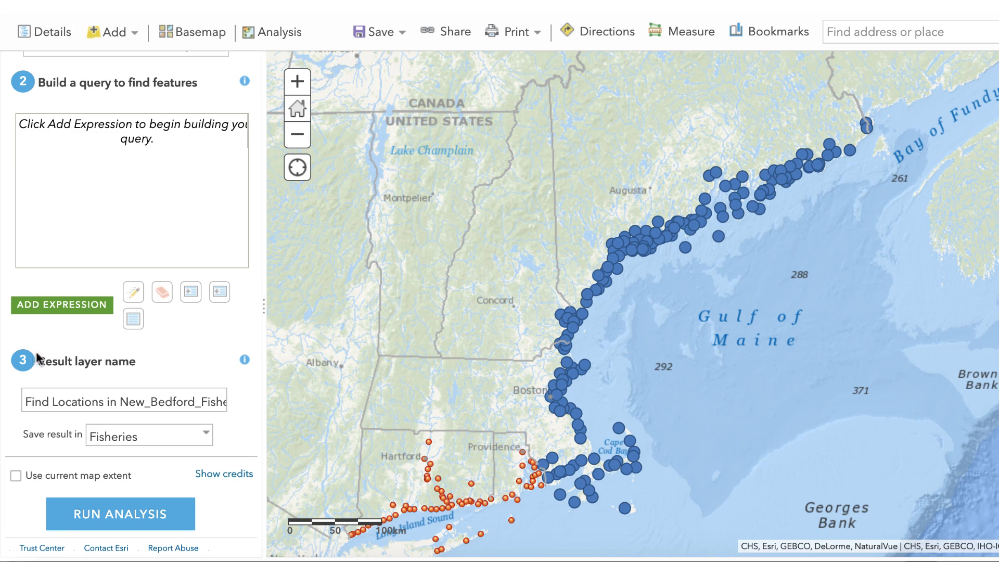
- Hide the lower Ports Gulf of Maine layer in the map contents and examine which Maine coast ports the upper one covers
{"action": "left_click", "coordinate": [45, 32]}
{"action": "left_click", "coordinate": [23, 359]}
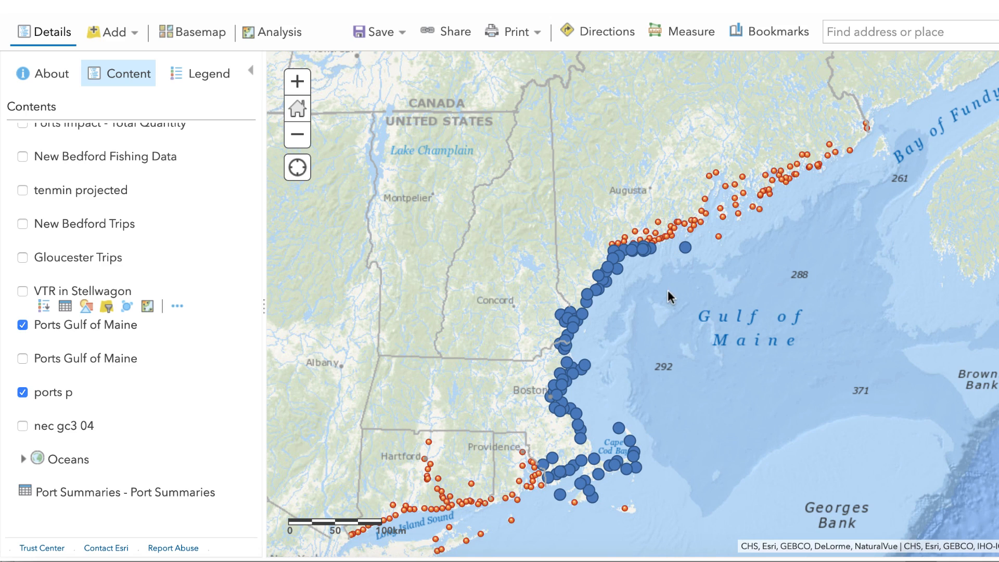
{"action": "left_click", "coordinate": [298, 82]}
{"action": "left_click_drag", "start_coordinate": [801, 184], "coordinate": [692, 357]}
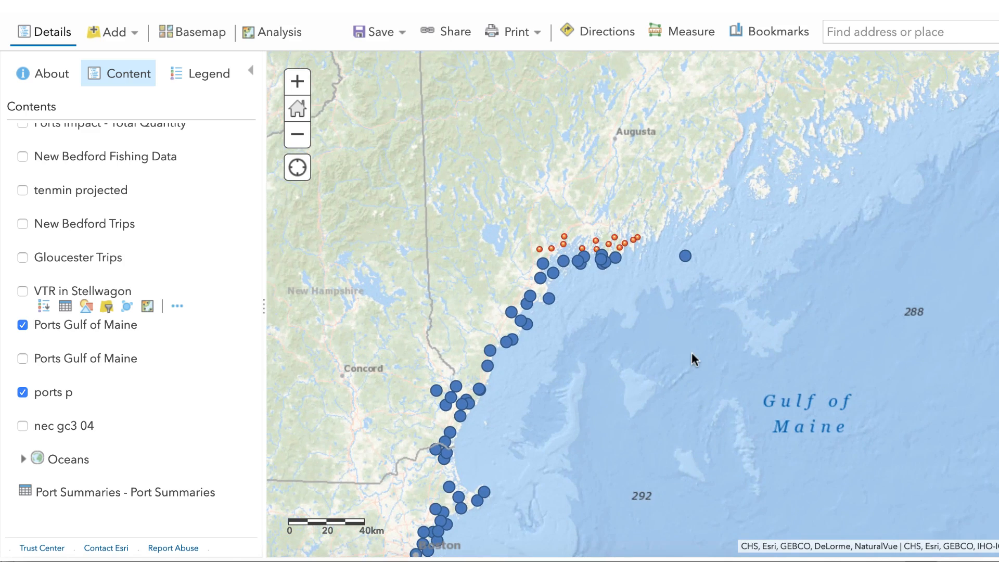
{"action": "left_click_drag", "start_coordinate": [574, 152], "coordinate": [509, 210]}
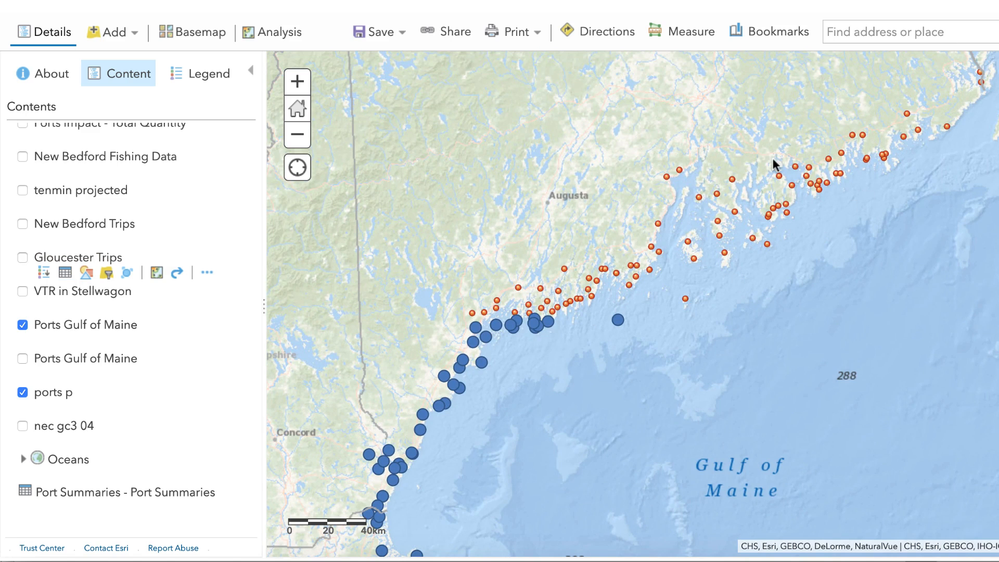
- Show the lower Ports Gulf of Maine layer instead of the upper one and compare its coverage with ports p along the coast
{"action": "left_click", "coordinate": [22, 359]}
{"action": "left_click", "coordinate": [22, 325]}
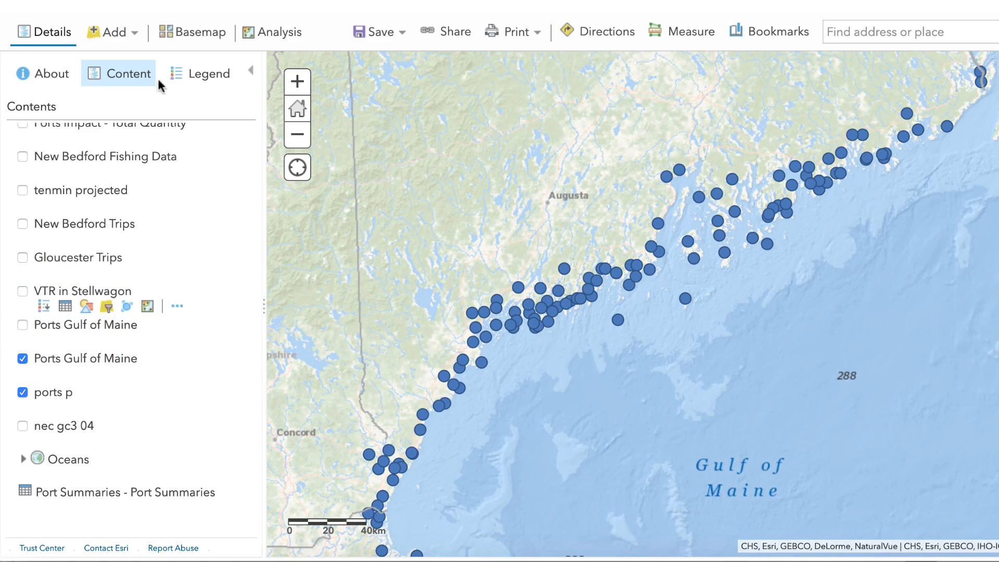
{"action": "left_click", "coordinate": [299, 135]}
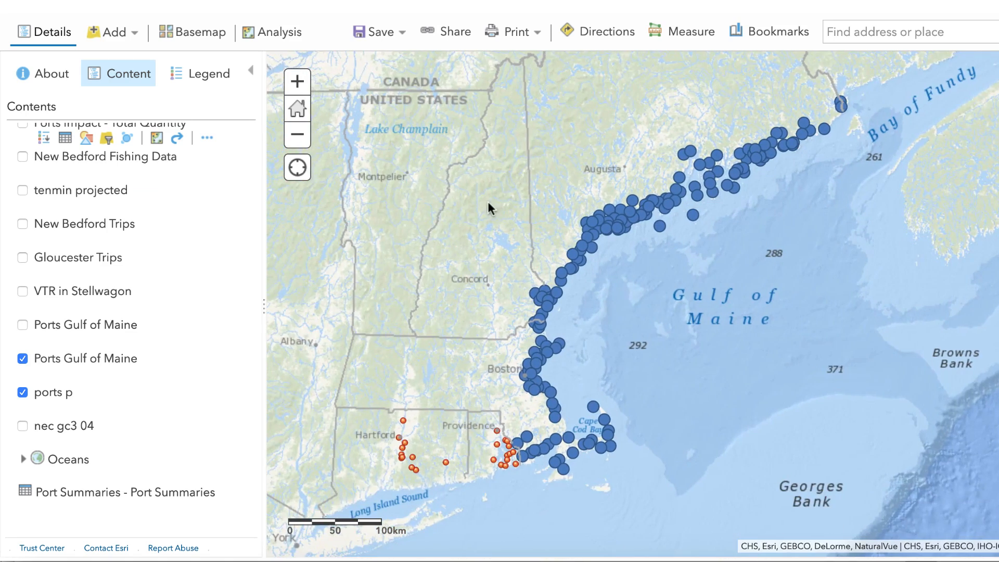
{"action": "left_click_drag", "start_coordinate": [480, 210], "coordinate": [507, 180]}
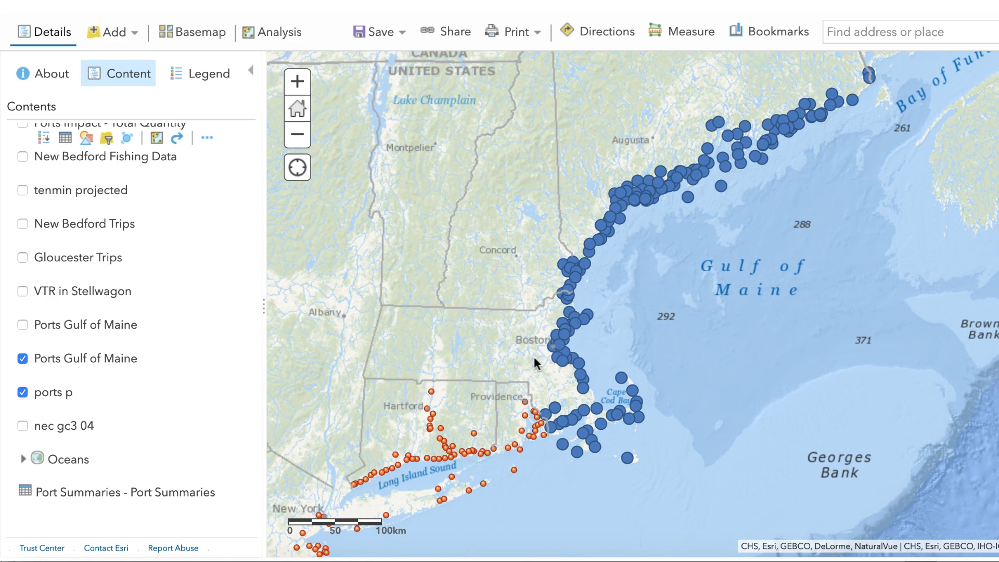
{"action": "left_click_drag", "start_coordinate": [411, 375], "coordinate": [653, 229]}
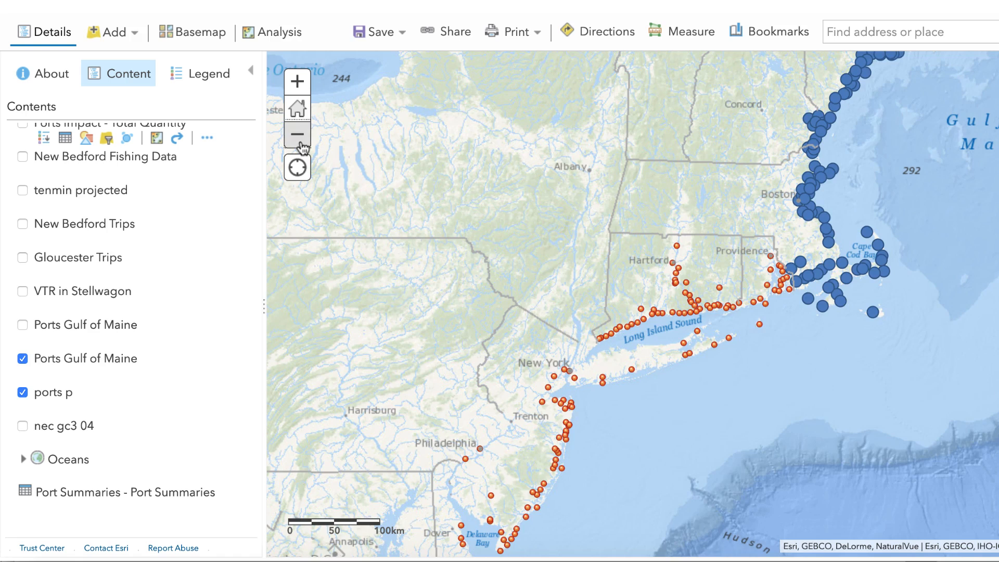
{"action": "left_click", "coordinate": [297, 134]}
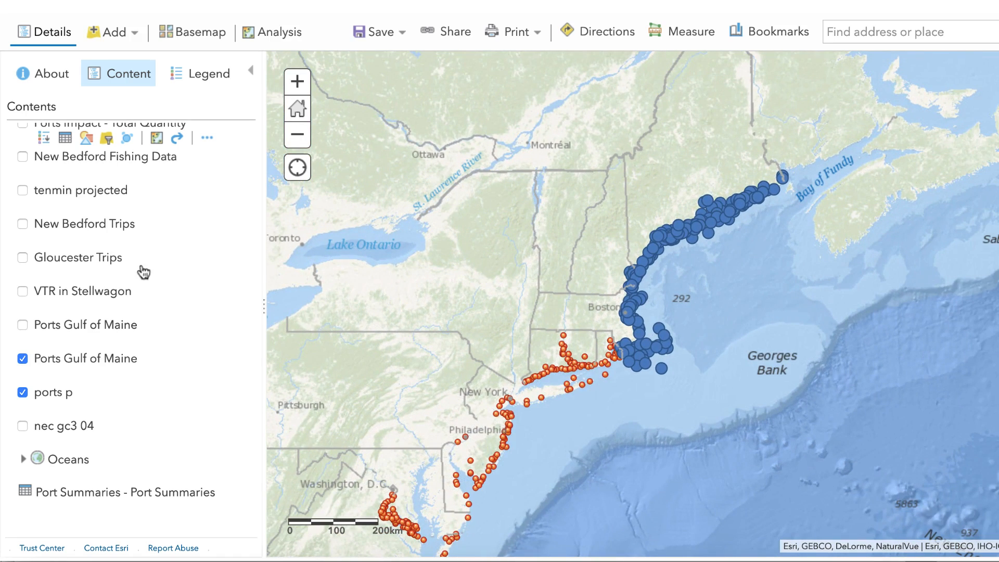
- Remove the ports p layer from the map
{"action": "mouse_move", "coordinate": [65, 393]}
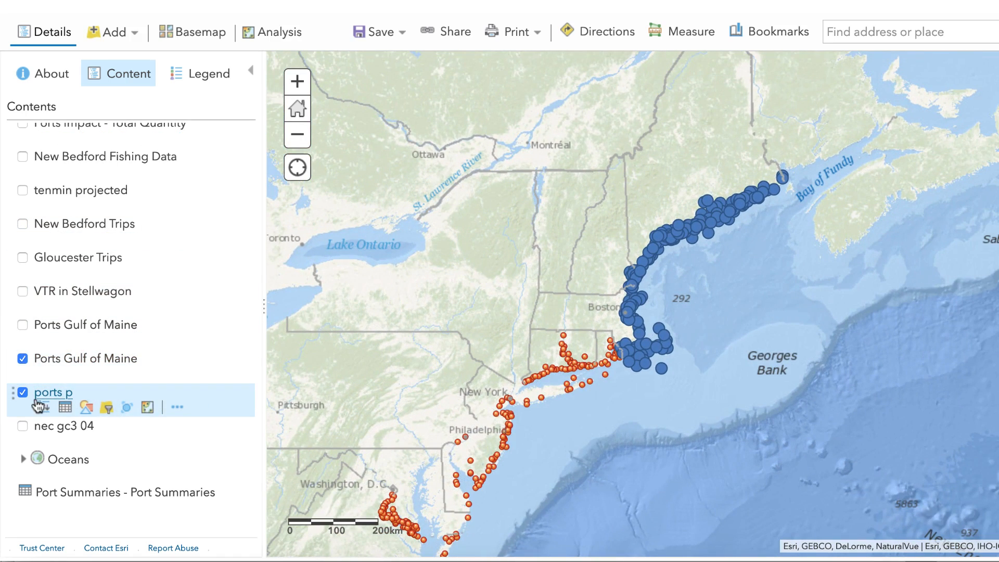
{"action": "left_click", "coordinate": [177, 408]}
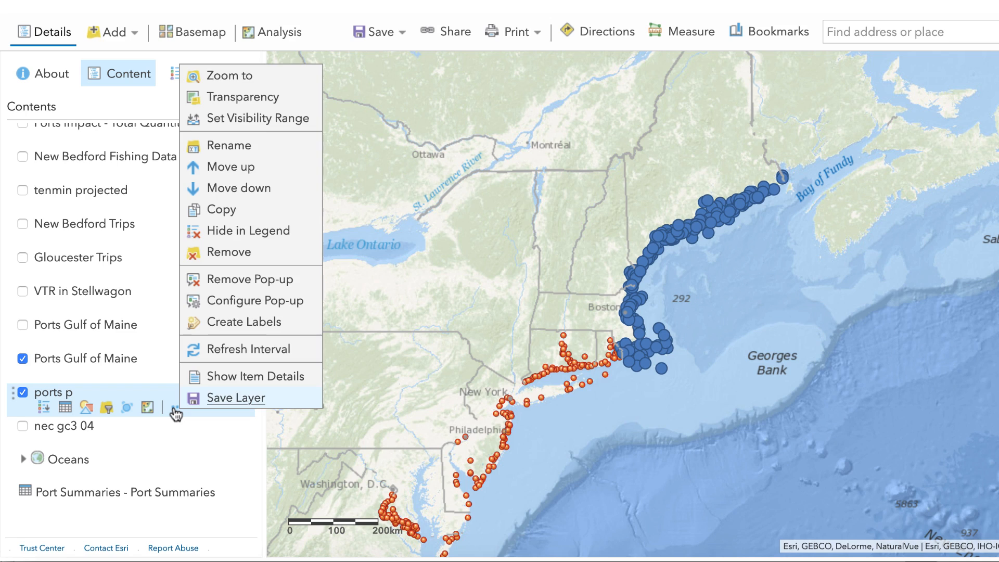
{"action": "left_click", "coordinate": [175, 411]}
{"action": "left_click", "coordinate": [170, 409]}
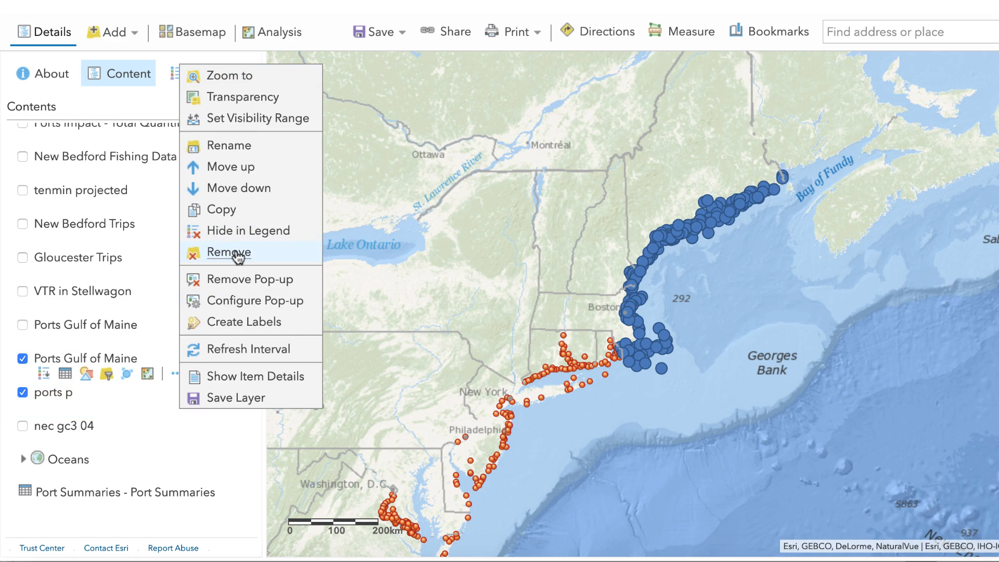
{"action": "left_click", "coordinate": [260, 255]}
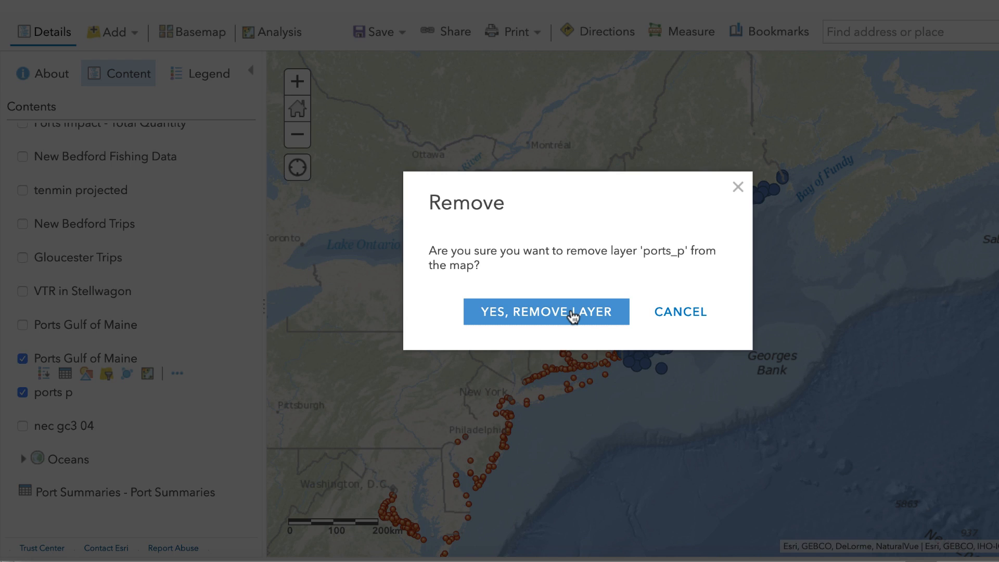
{"action": "left_click", "coordinate": [573, 315]}
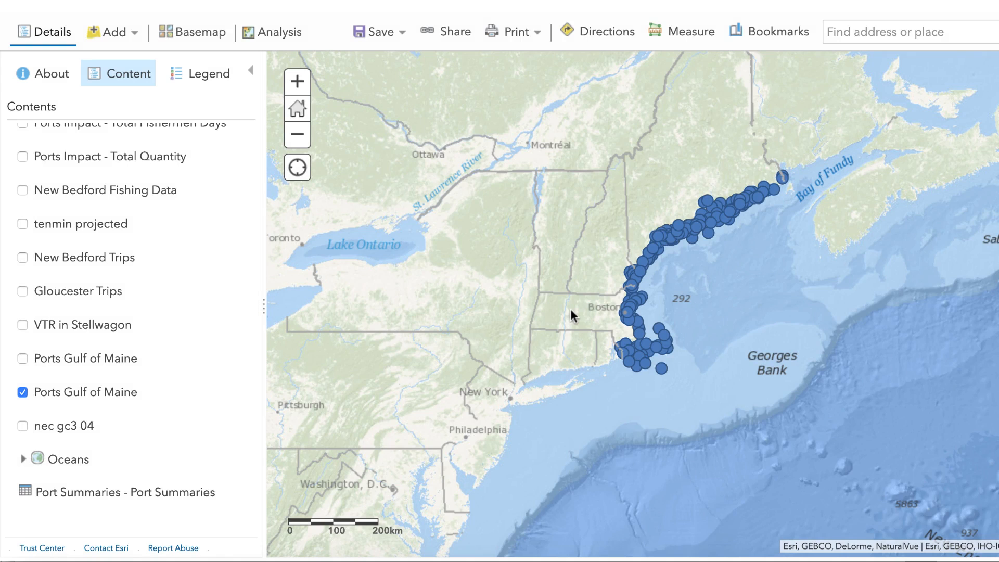
- Open the Port Summaries table, enlarge it, and examine its fields from PPORT and SUM_TOTALQ through SUM_FISH_D
{"action": "left_click", "coordinate": [298, 81]}
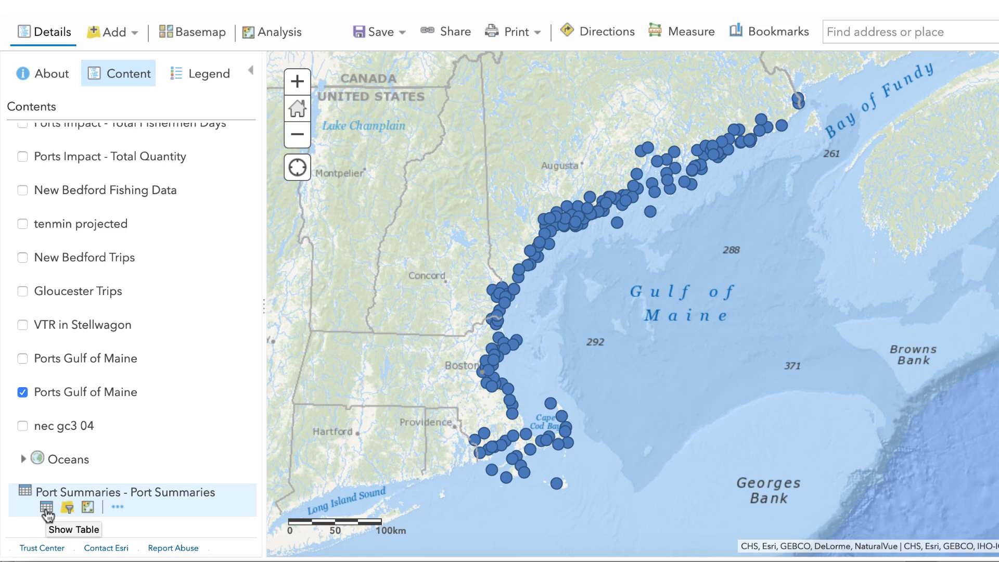
{"action": "left_click", "coordinate": [47, 510]}
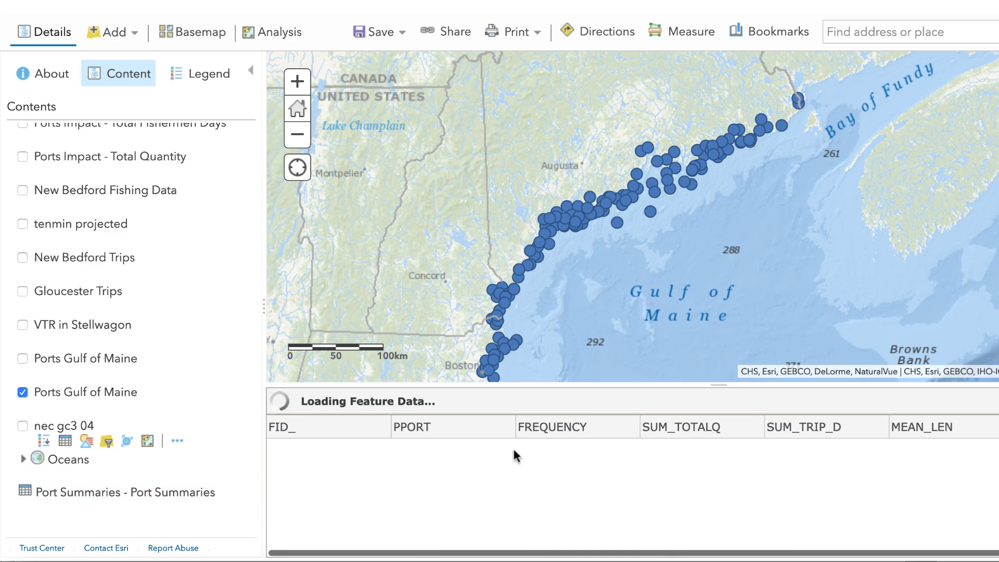
{"action": "left_click_drag", "start_coordinate": [719, 384], "coordinate": [701, 195]}
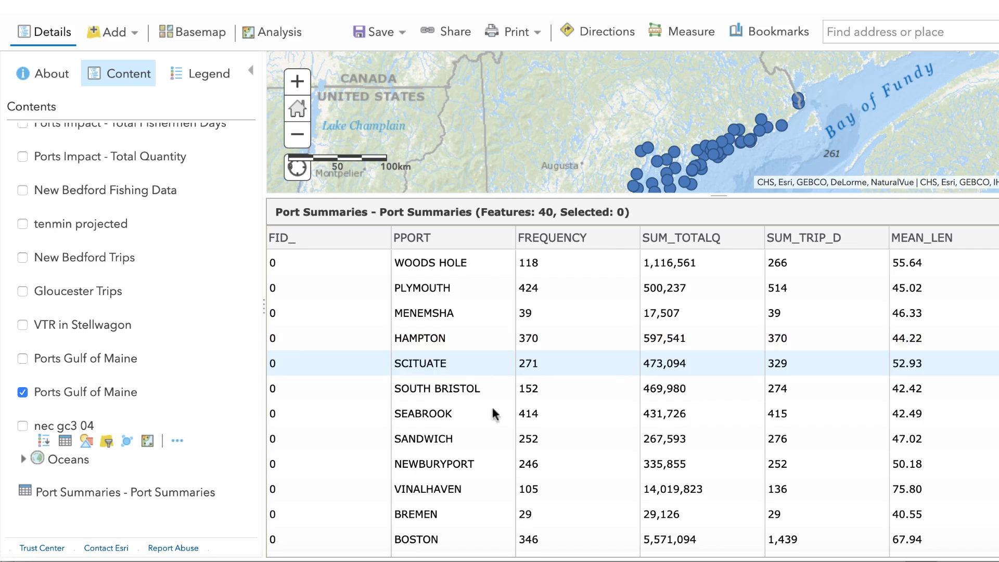
{"action": "scroll", "coordinate": [456, 389], "scroll_direction": "right", "scroll_amount": 3}
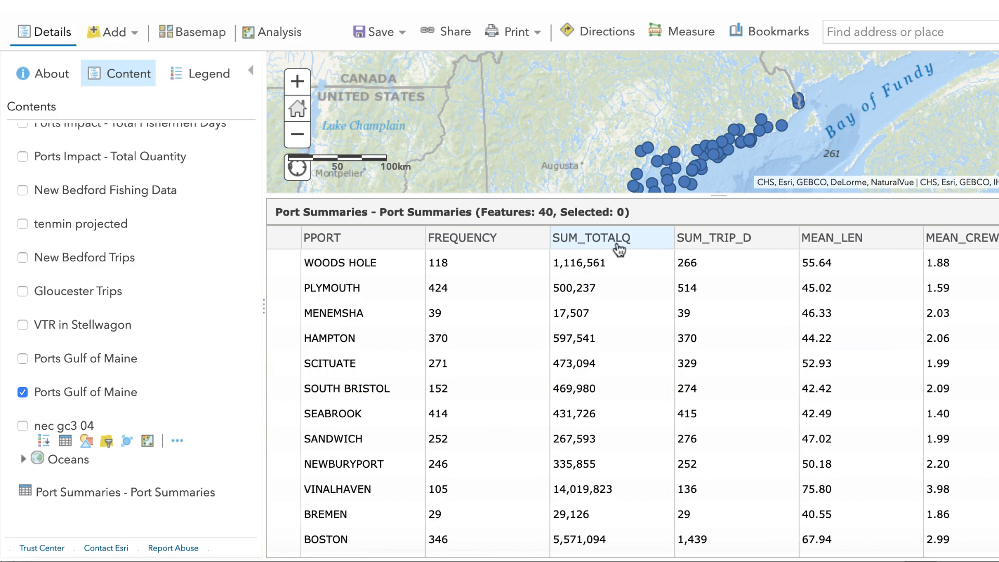
{"action": "left_click_drag", "start_coordinate": [619, 250], "coordinate": [653, 288]}
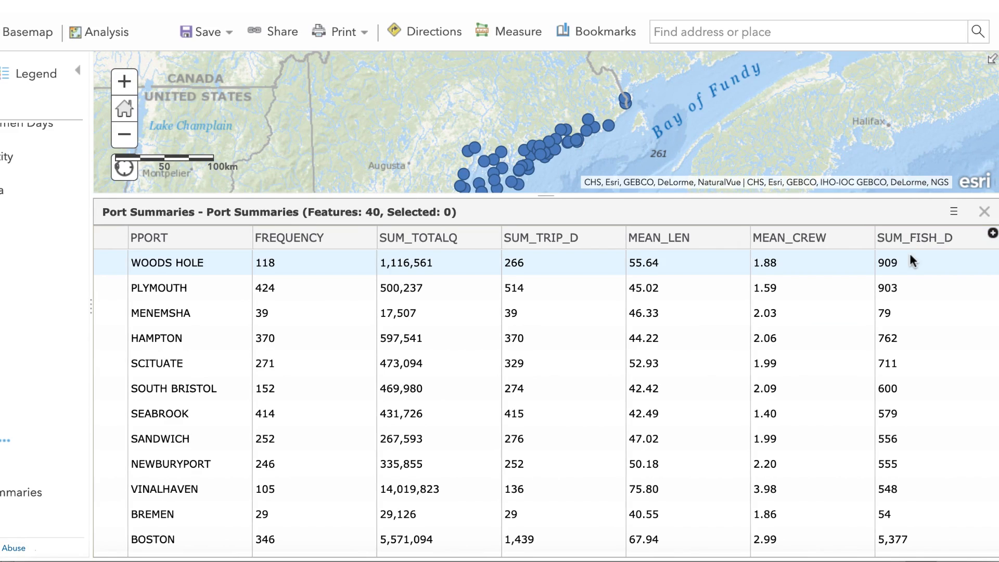
{"action": "left_click_drag", "start_coordinate": [951, 251], "coordinate": [954, 252]}
{"action": "scroll", "coordinate": [796, 270], "scroll_direction": "left", "scroll_amount": 3}
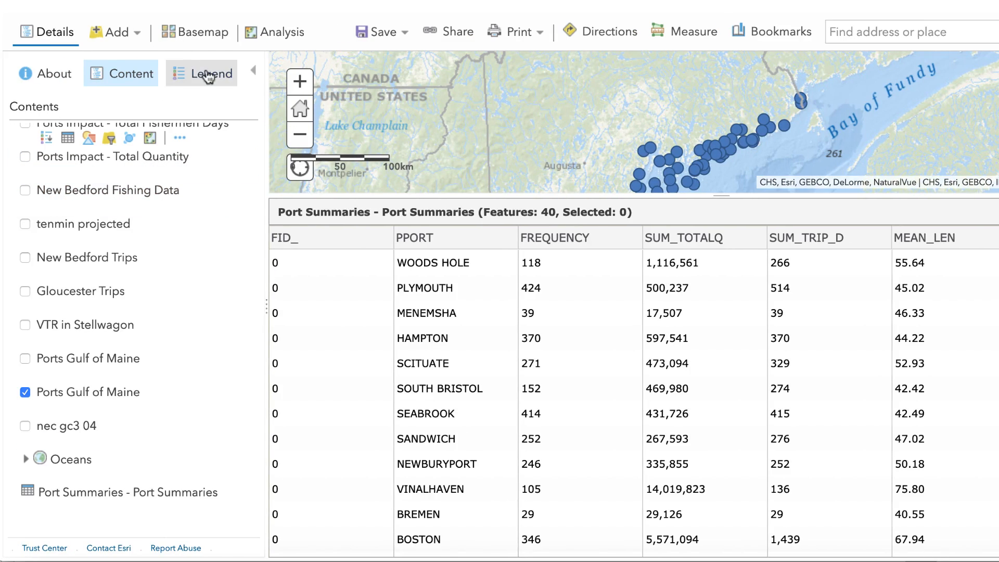
- Start a Join Features analysis with Ports___Gulf_of_Maine as the target layer and Port_Summaries as the layer to join
{"action": "left_click", "coordinate": [286, 43]}
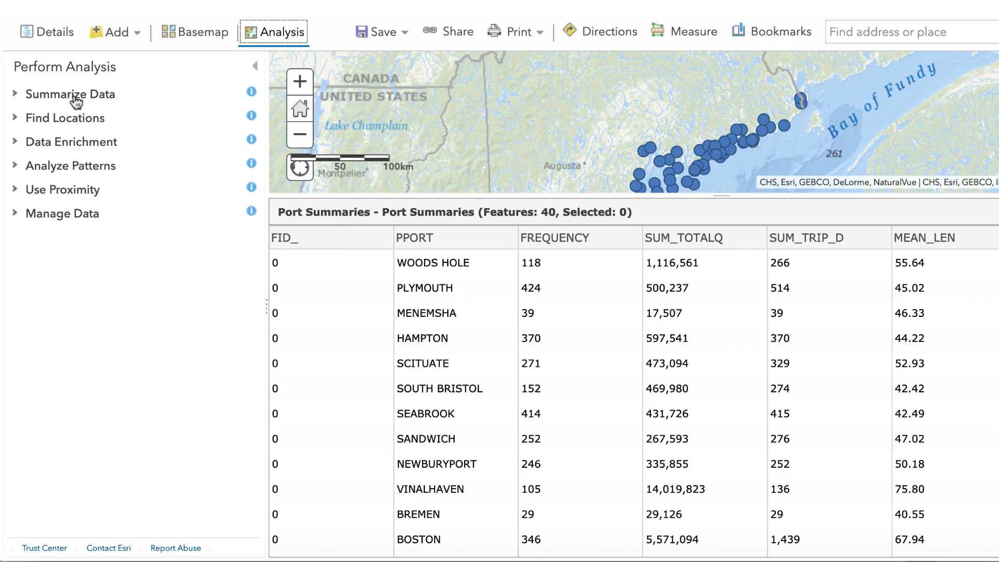
{"action": "left_click", "coordinate": [75, 100]}
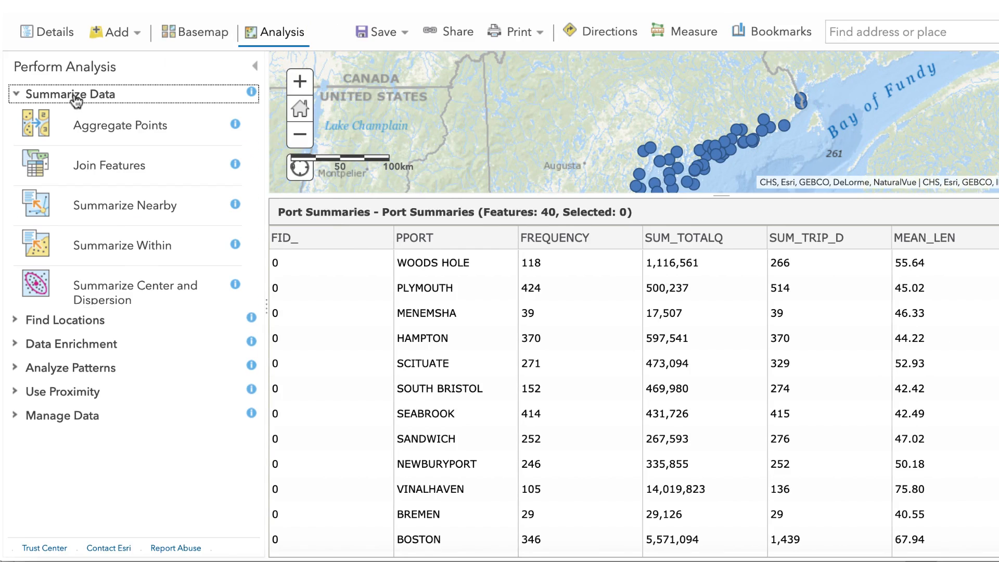
{"action": "left_click", "coordinate": [153, 169]}
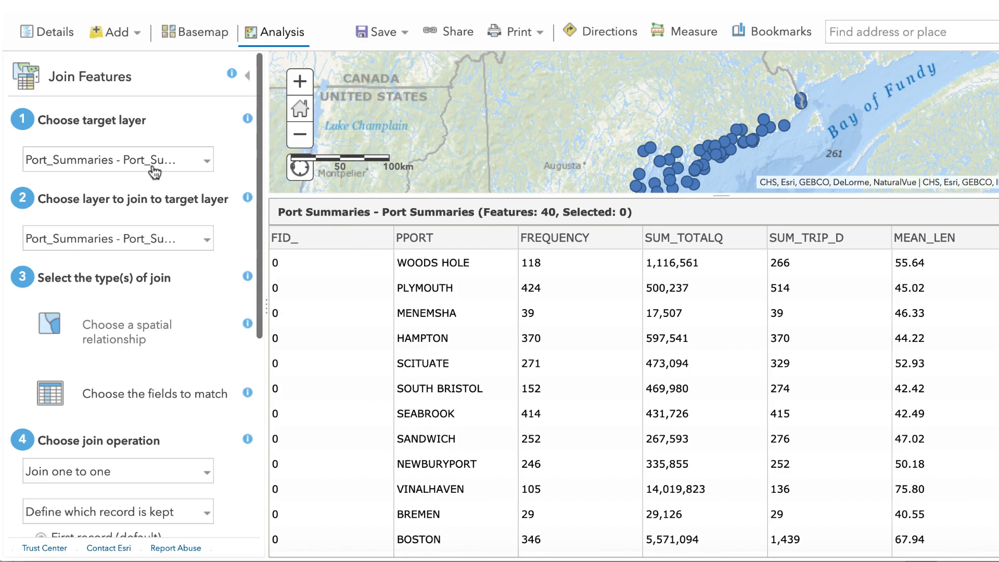
{"action": "left_click", "coordinate": [207, 165]}
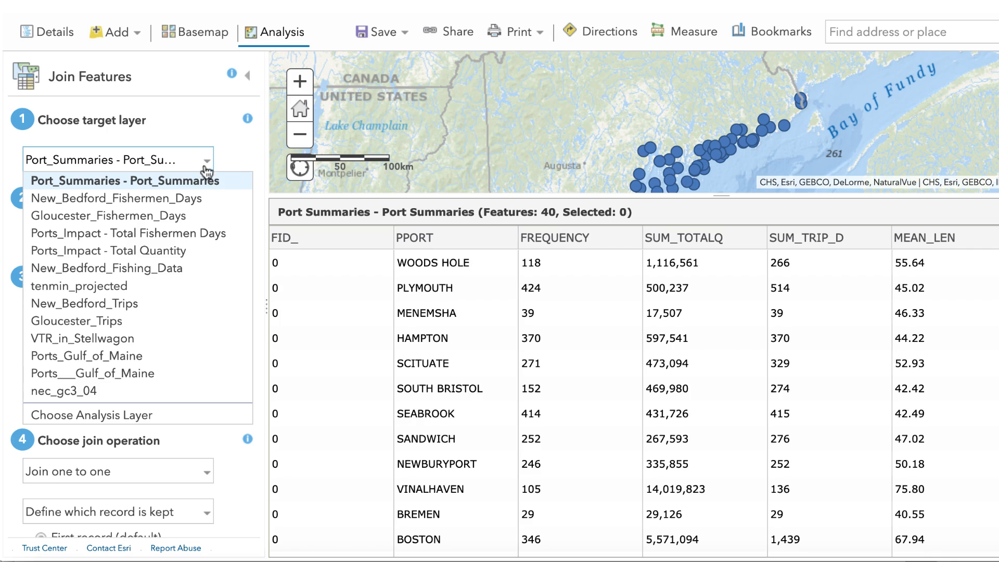
{"action": "left_click", "coordinate": [154, 376]}
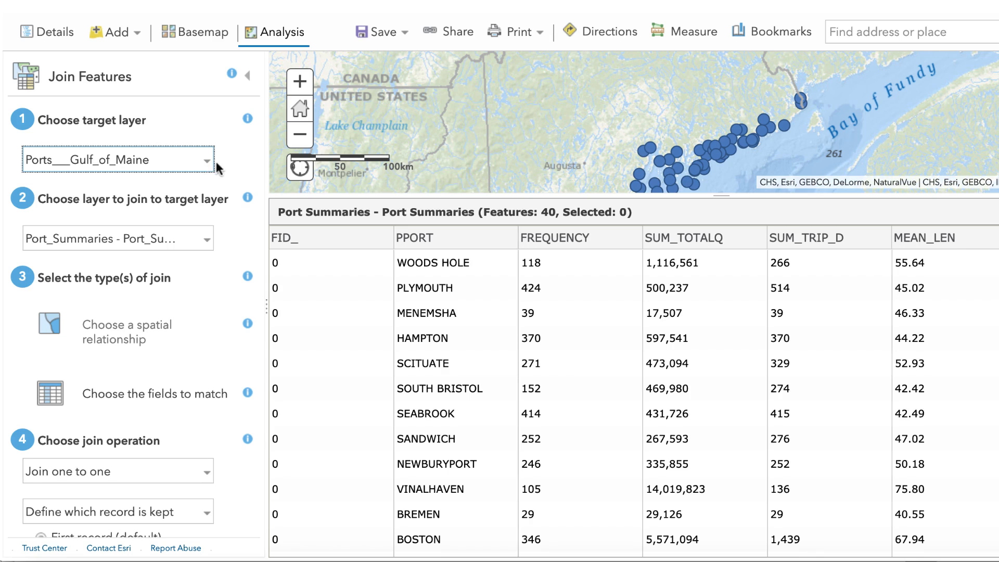
{"action": "left_click", "coordinate": [210, 243]}
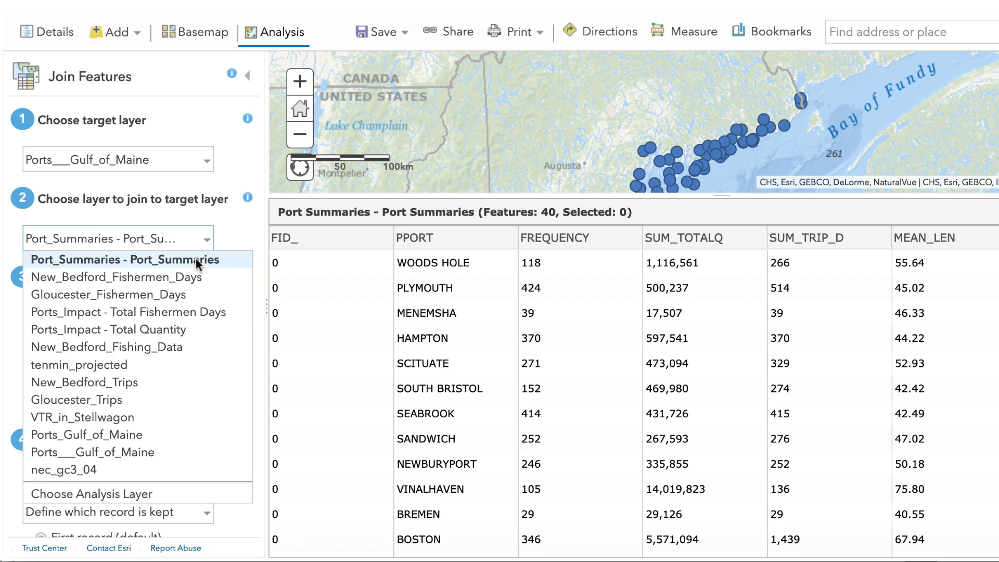
{"action": "left_click", "coordinate": [197, 260]}
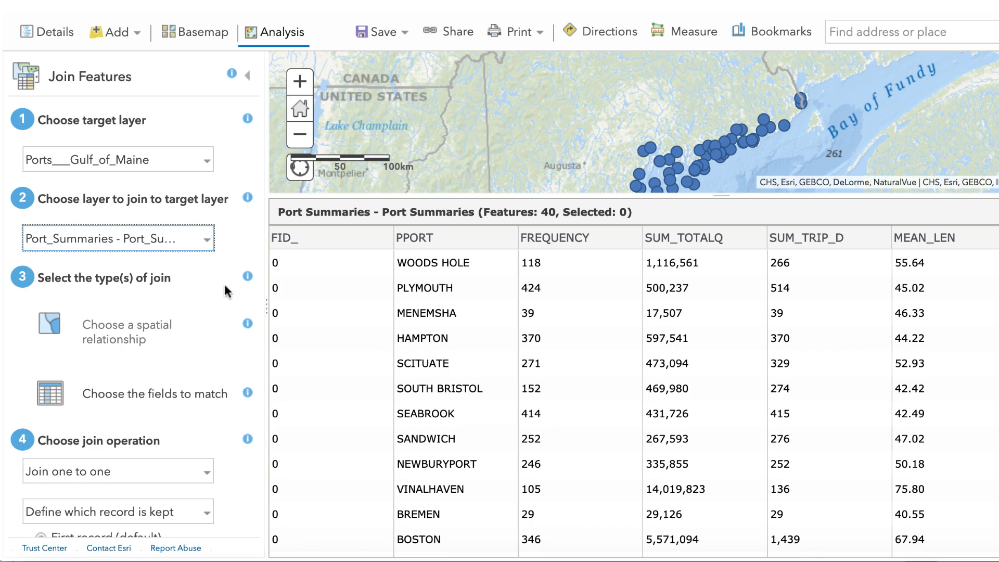
- Join by matching fields, pairing the target field PORT_NAME with the join field PPORT
{"action": "scroll", "coordinate": [205, 398], "scroll_direction": "down", "scroll_amount": 5}
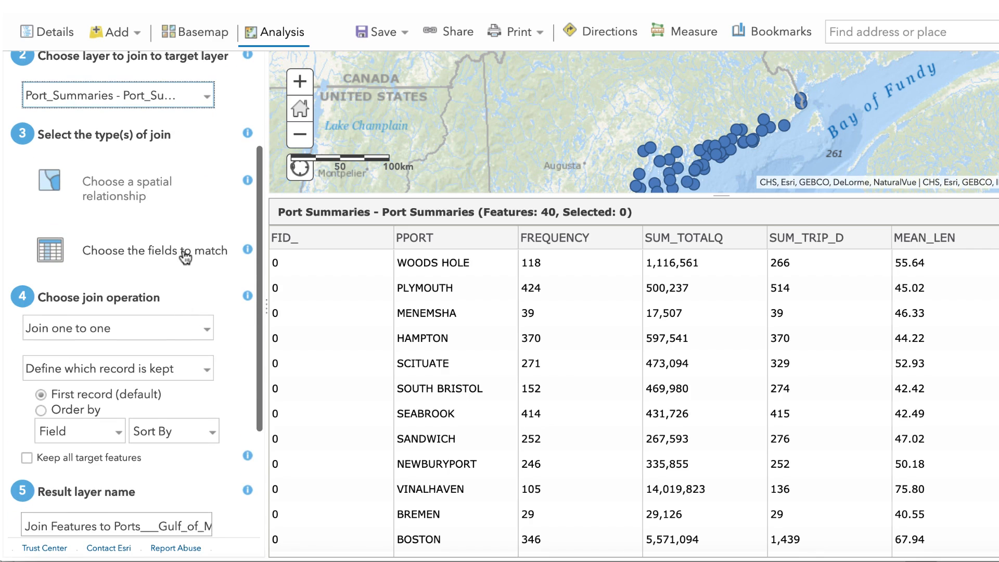
{"action": "left_click", "coordinate": [184, 258]}
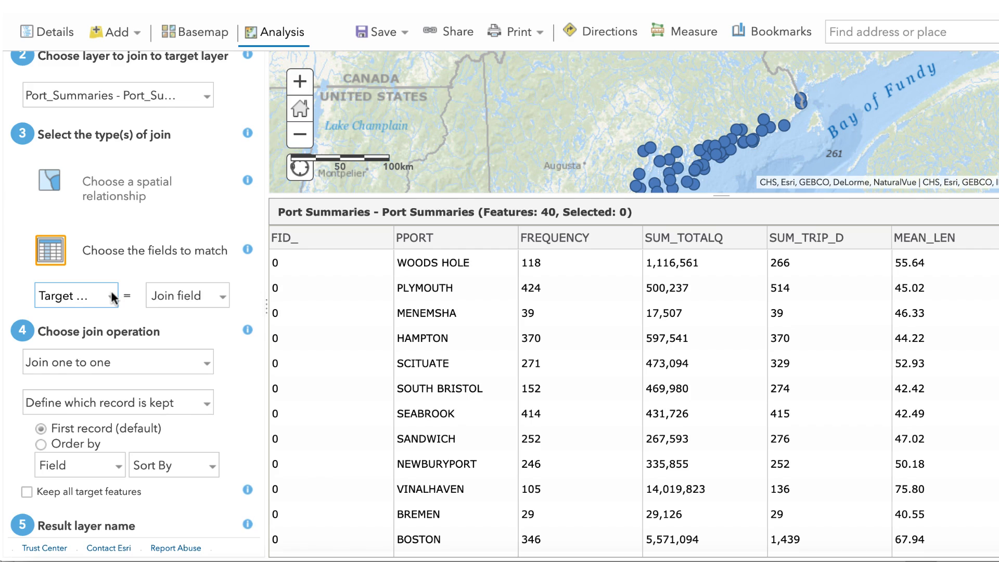
{"action": "left_click", "coordinate": [113, 298]}
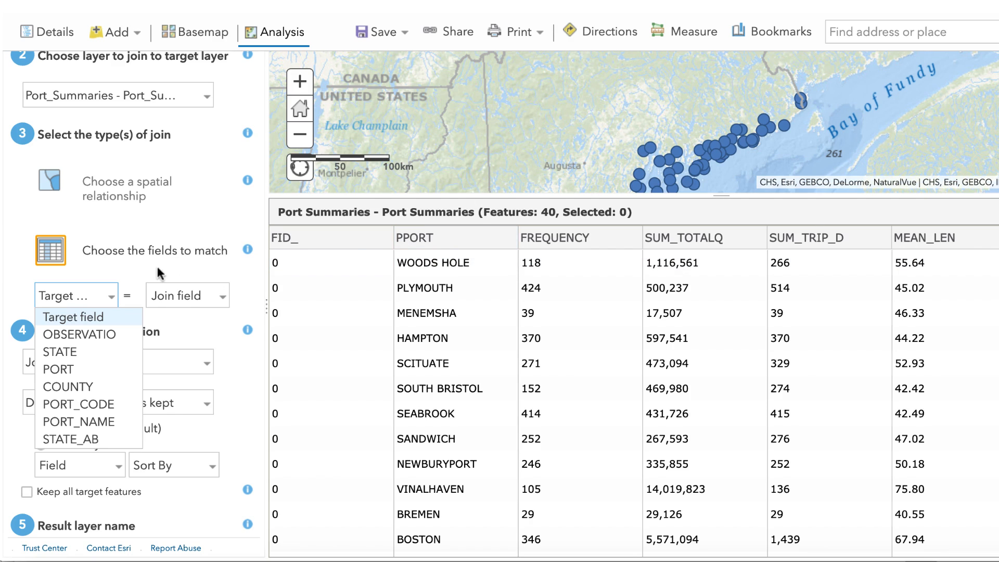
{"action": "left_click", "coordinate": [125, 428]}
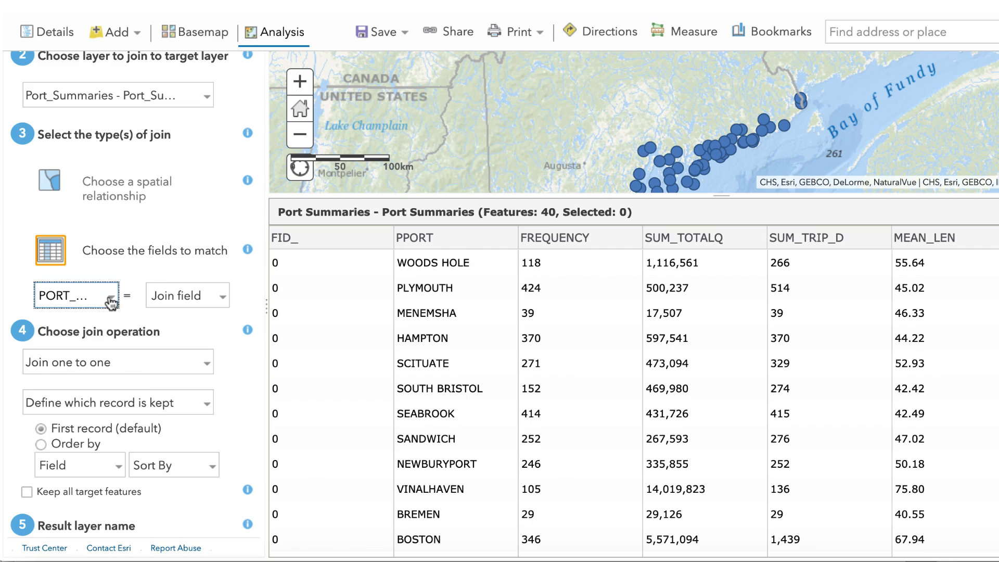
{"action": "left_click", "coordinate": [213, 297]}
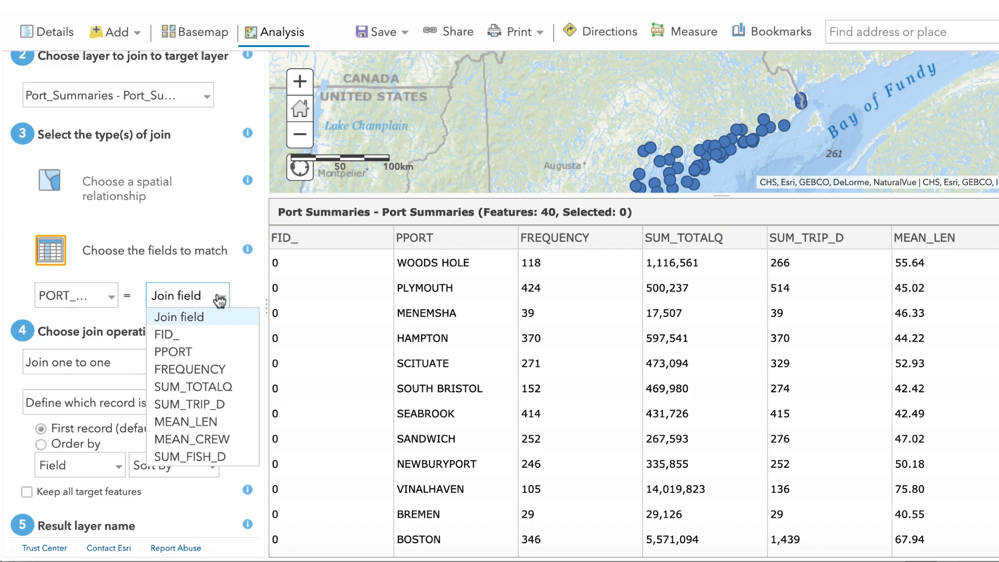
{"action": "left_click", "coordinate": [218, 359]}
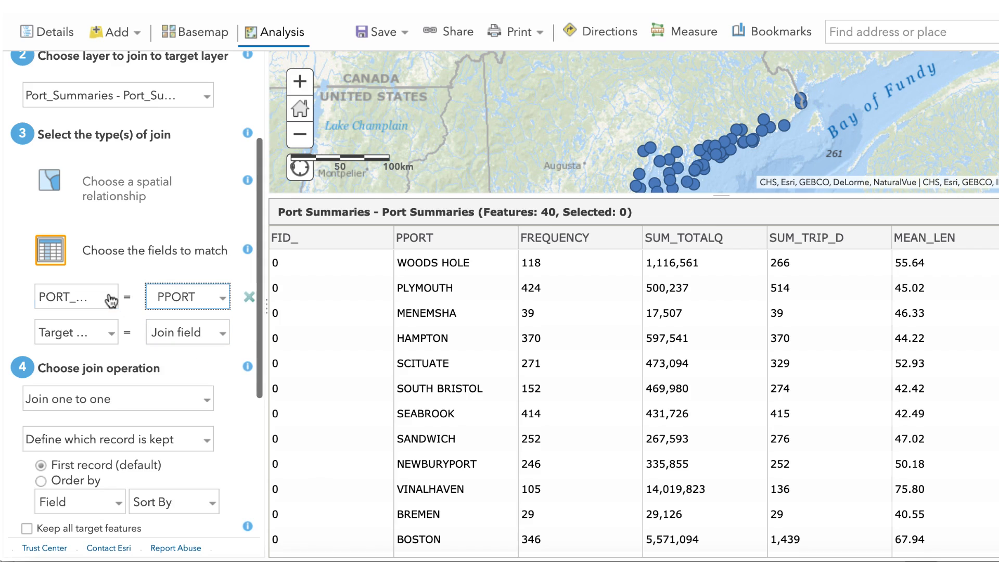
- Name the join result layer "Ports Impact" as given in the Word instructions, and run the analysis without limiting it to the current map extent
{"action": "scroll", "coordinate": [195, 302], "scroll_direction": "down", "scroll_amount": 3}
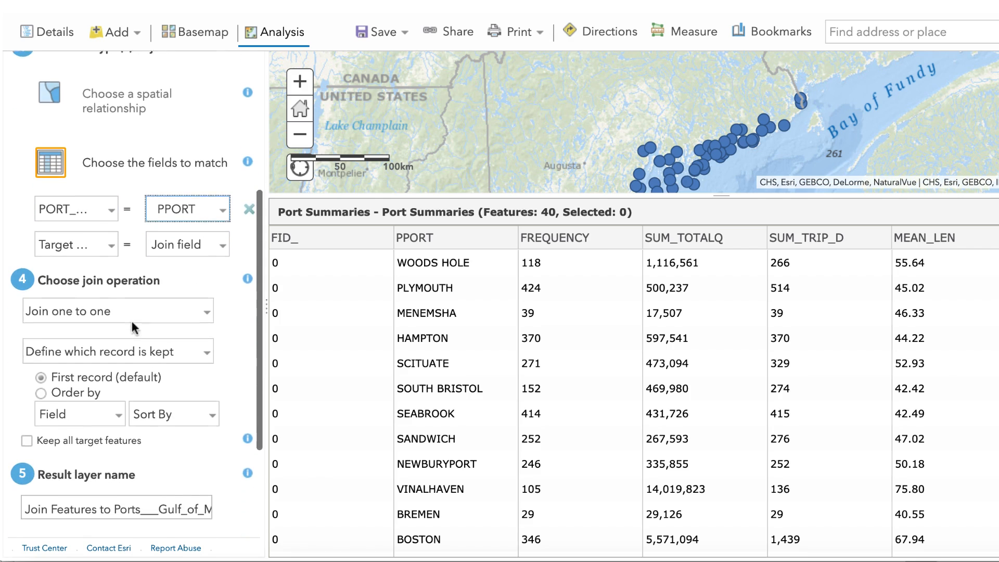
{"action": "scroll", "coordinate": [195, 302], "scroll_direction": "down", "scroll_amount": 1}
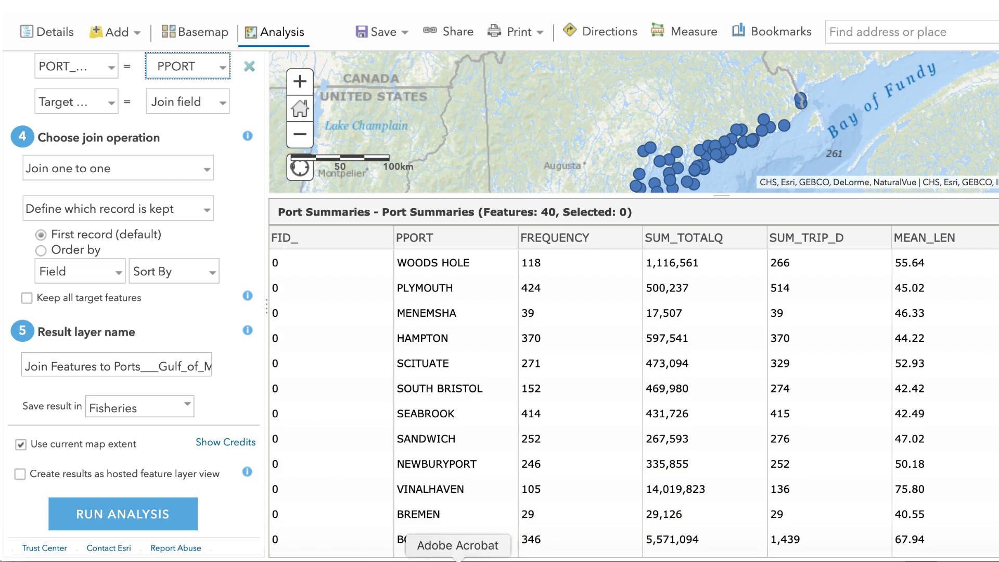
{"action": "left_click", "coordinate": [418, 561]}
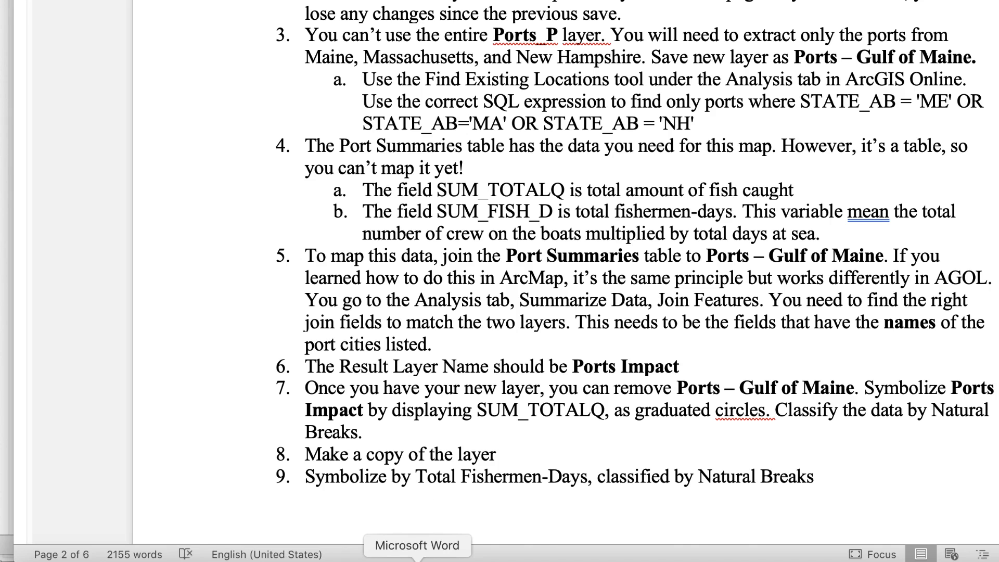
{"action": "key", "text": "super+Tab"}
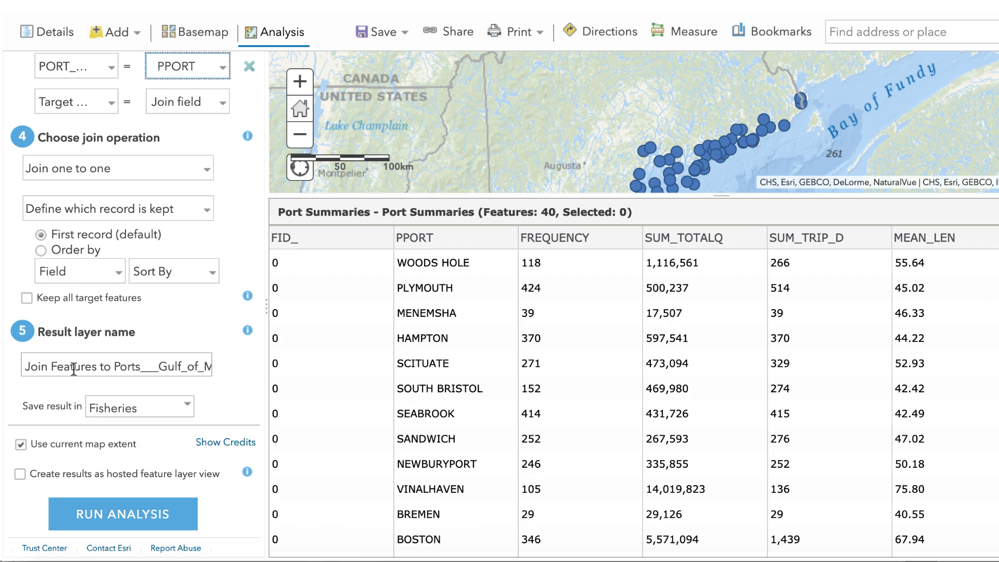
{"action": "left_click_drag", "start_coordinate": [26, 367], "coordinate": [268, 377]}
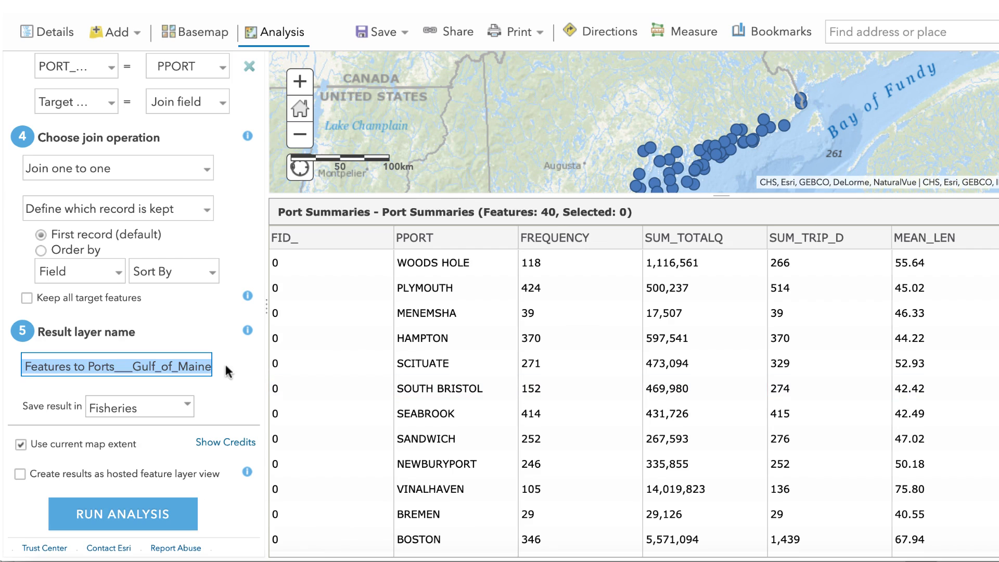
{"action": "type", "text": "Ports Impact"}
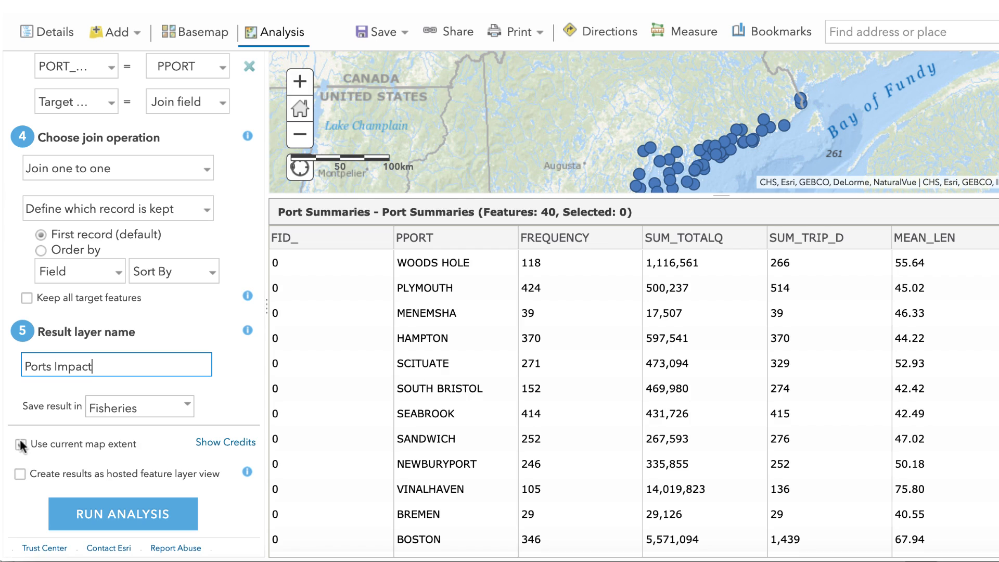
{"action": "left_click", "coordinate": [21, 445]}
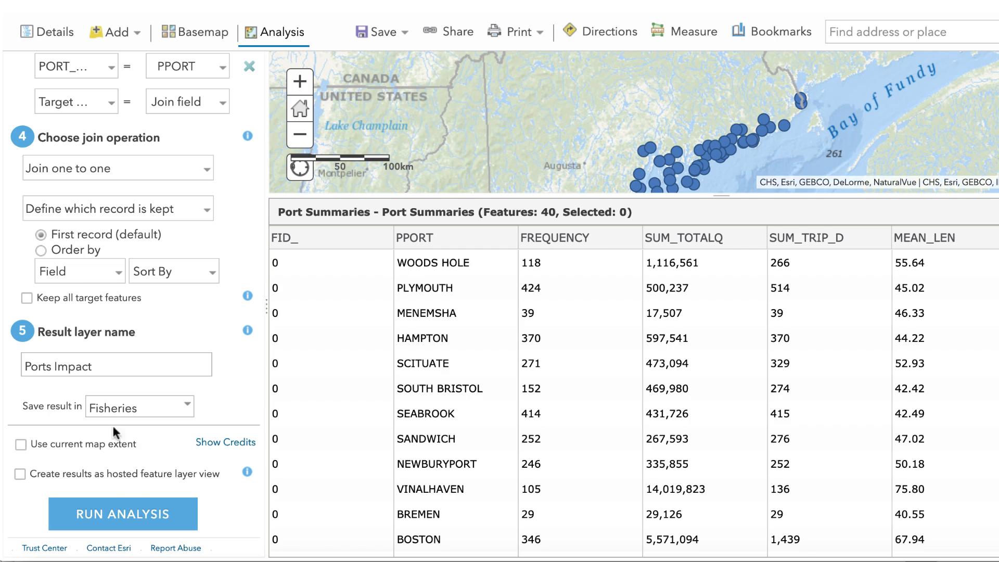
{"action": "left_click", "coordinate": [138, 520]}
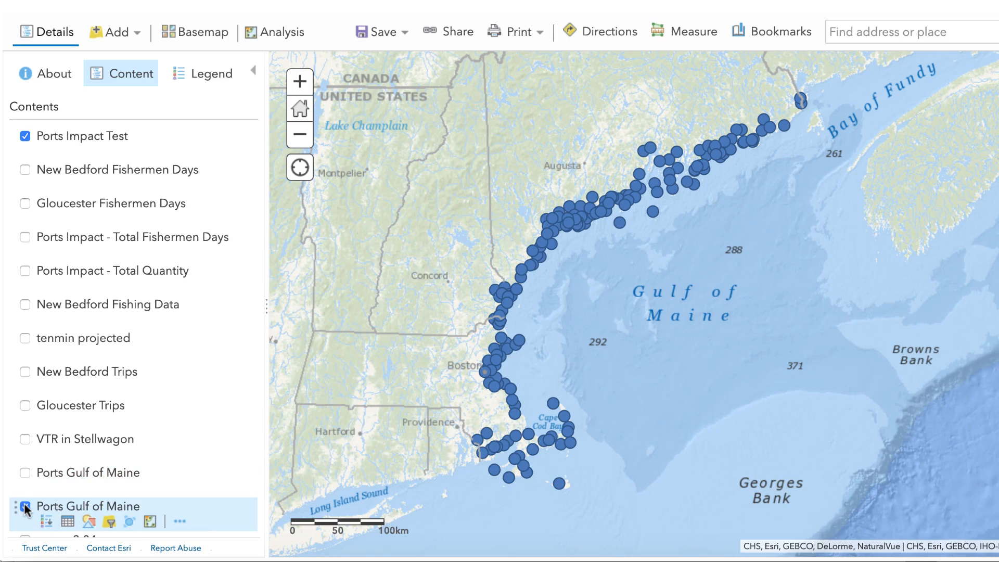
- Set the Ports Impact Test layer's style to show SUM_TOTALQ, and check the symbology instructions in Word before returning to Firefox
{"action": "mouse_move", "coordinate": [150, 138]}
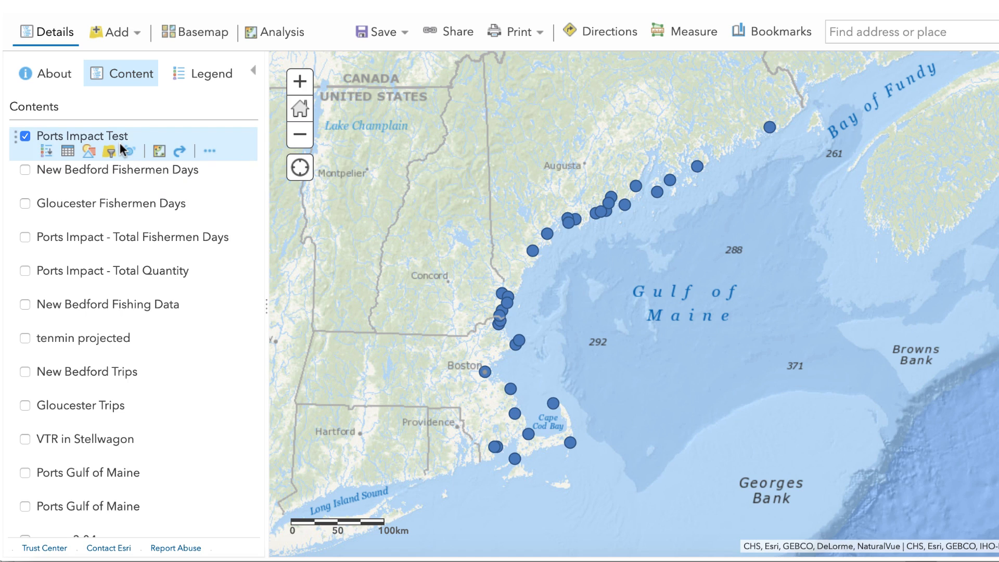
{"action": "left_click", "coordinate": [90, 160]}
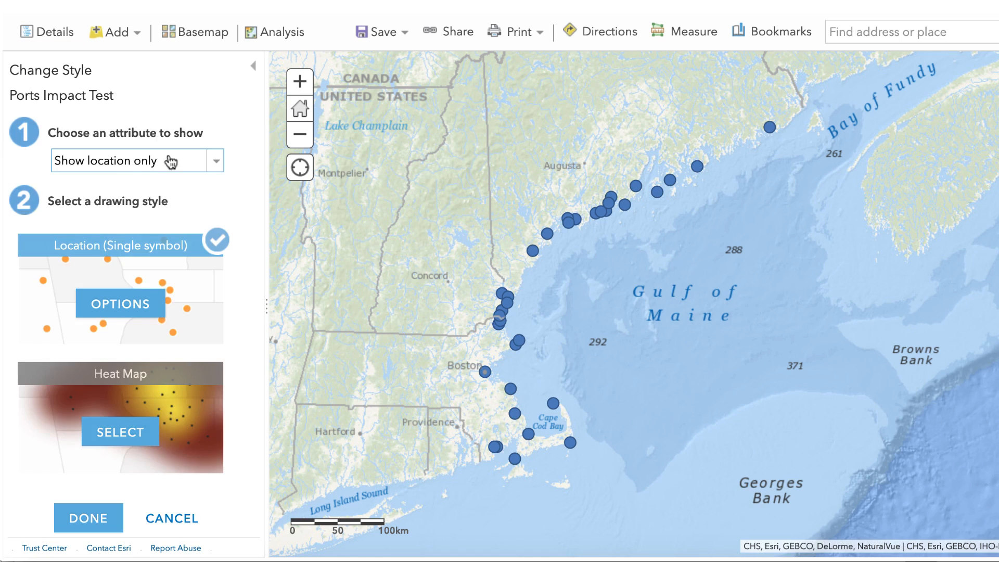
{"action": "left_click", "coordinate": [216, 164]}
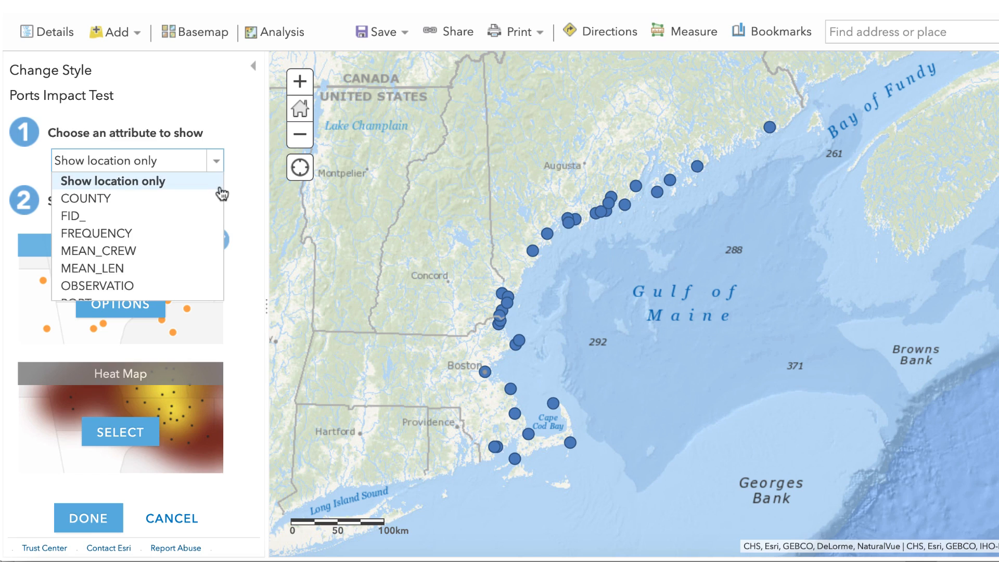
{"action": "scroll", "coordinate": [197, 217], "scroll_direction": "down", "scroll_amount": 3}
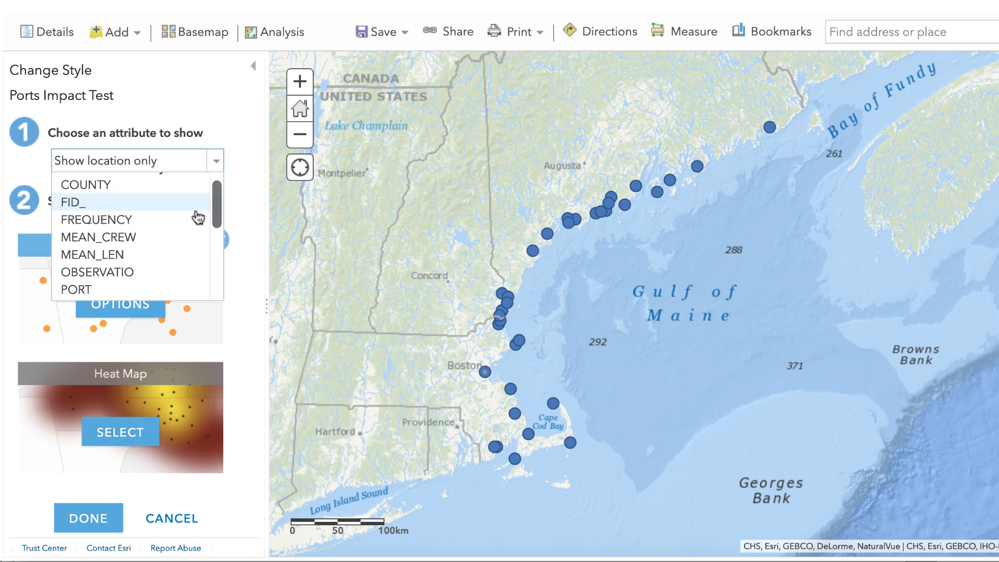
{"action": "scroll", "coordinate": [198, 218], "scroll_direction": "down", "scroll_amount": 4}
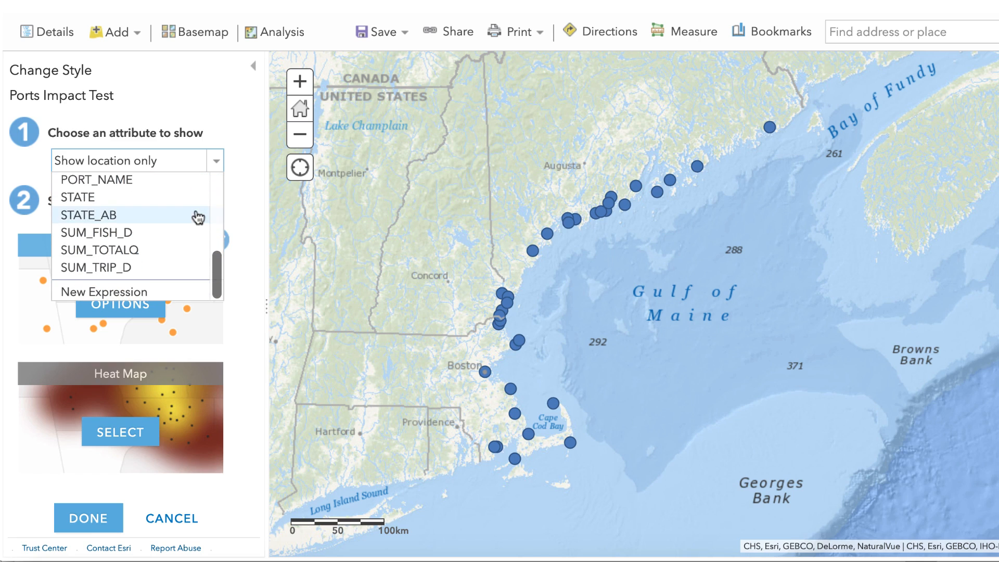
{"action": "left_click", "coordinate": [151, 256]}
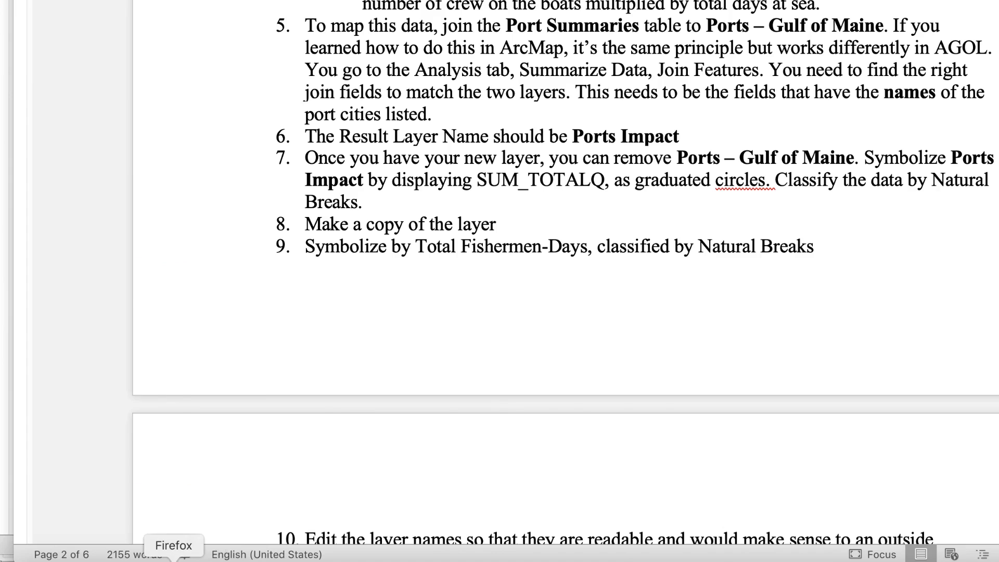
{"action": "left_click", "coordinate": [183, 556]}
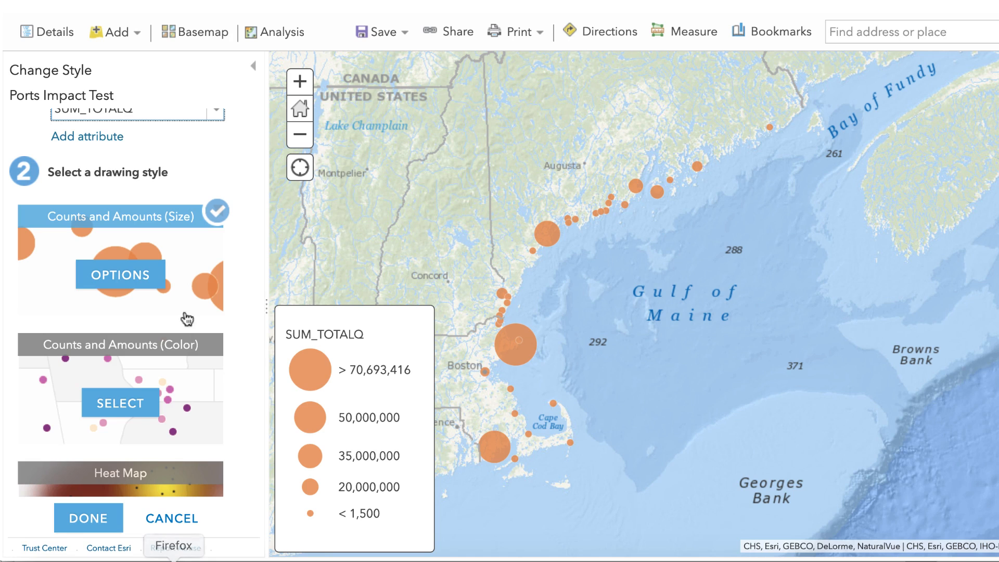
- Classify the SUM_TOTALQ graduated circles by Natural Breaks with 4 classes and apply the style
{"action": "left_click", "coordinate": [134, 280]}
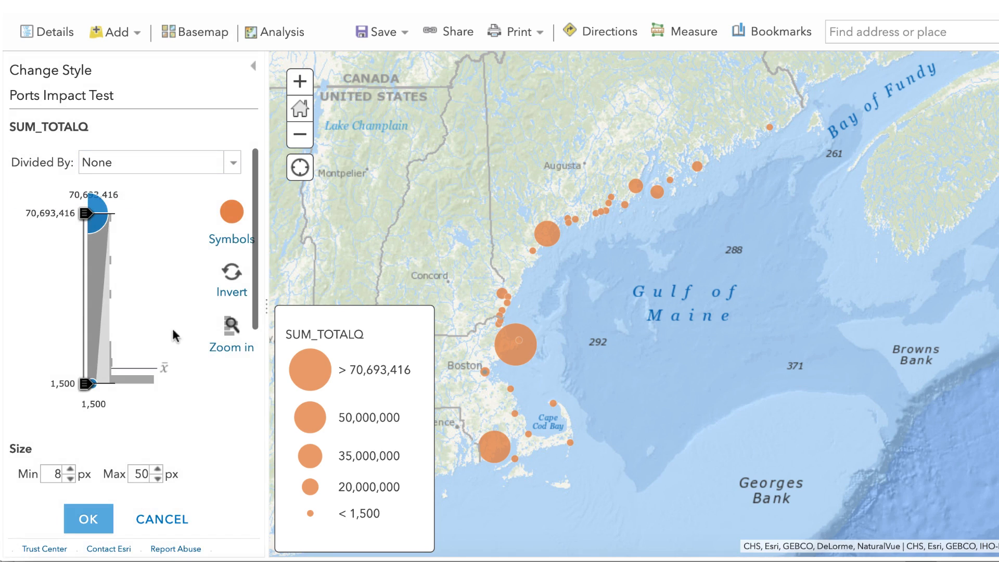
{"action": "scroll", "coordinate": [146, 296], "scroll_direction": "down", "scroll_amount": 3}
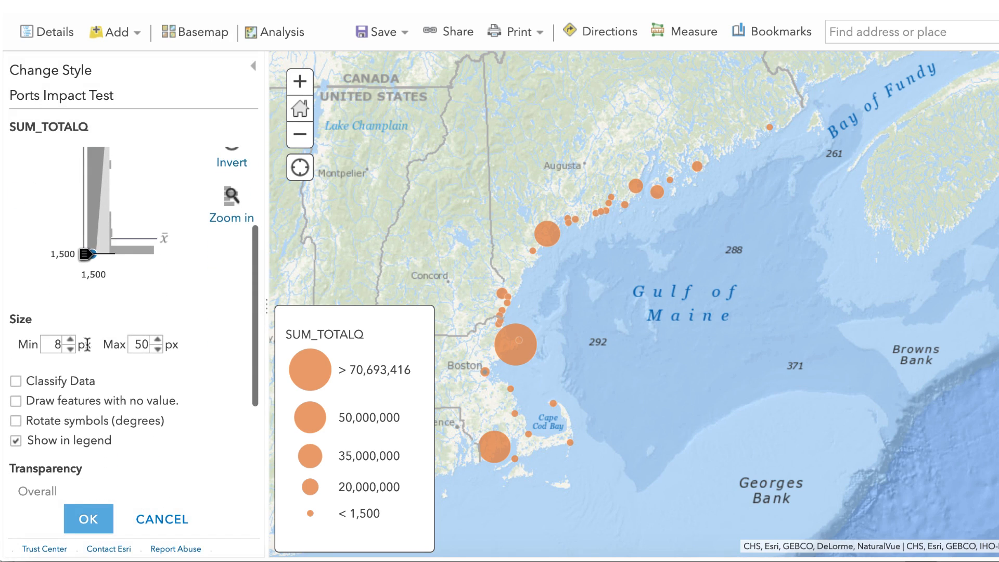
{"action": "left_click", "coordinate": [16, 384]}
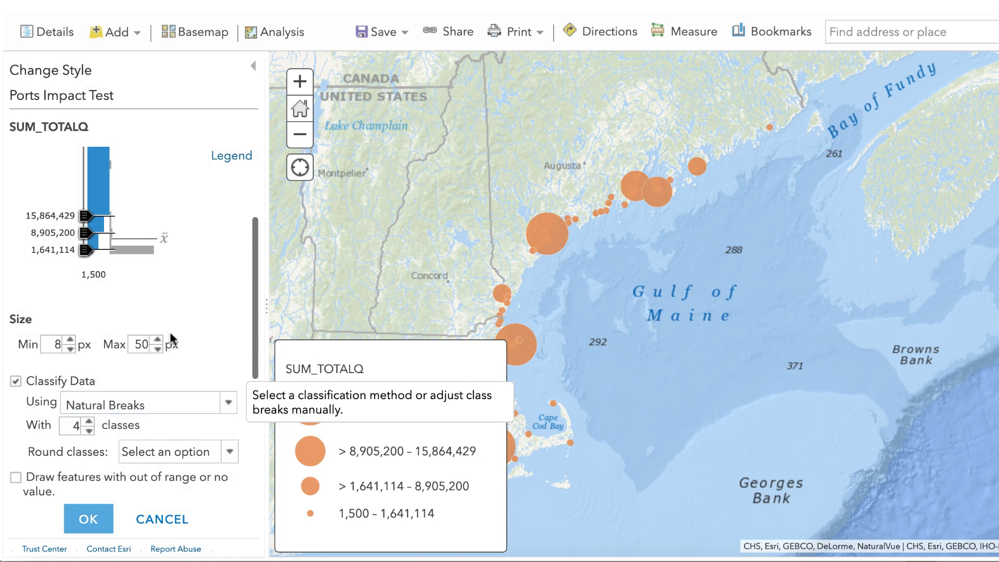
{"action": "scroll", "coordinate": [179, 314], "scroll_direction": "up", "scroll_amount": 5}
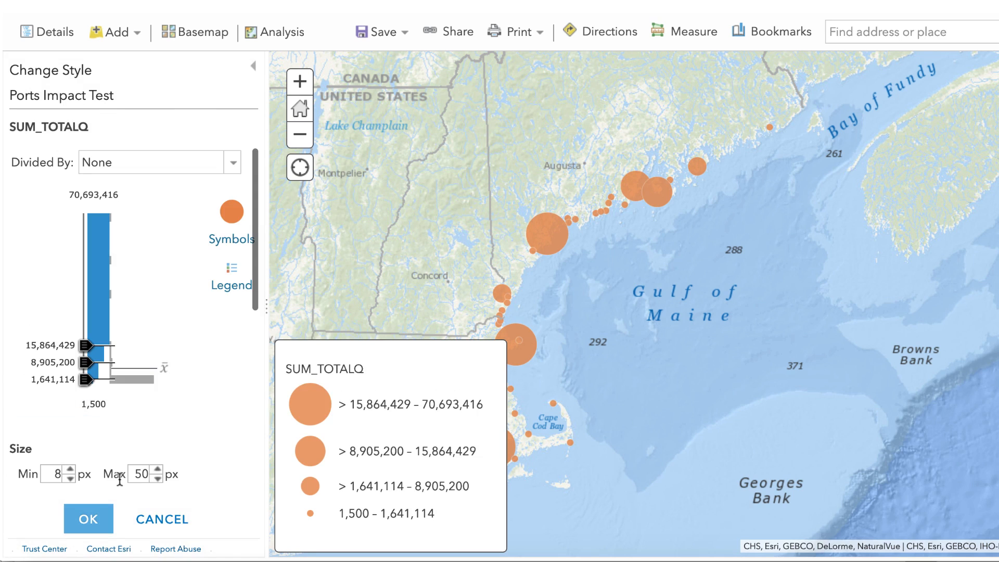
{"action": "left_click", "coordinate": [96, 521]}
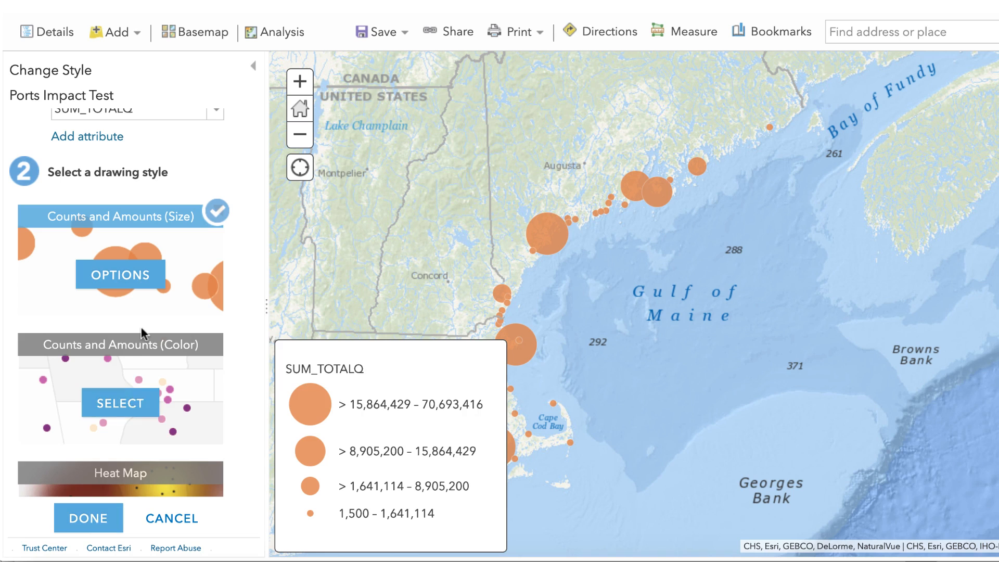
{"action": "scroll", "coordinate": [145, 331], "scroll_direction": "up", "scroll_amount": 1}
{"action": "scroll", "coordinate": [145, 332], "scroll_direction": "down", "scroll_amount": 4}
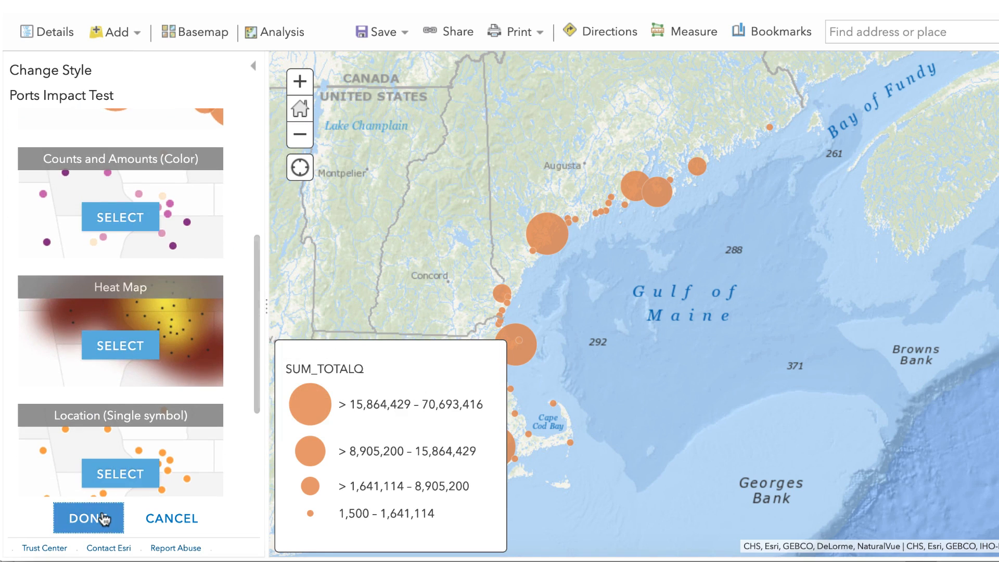
{"action": "left_click", "coordinate": [107, 514]}
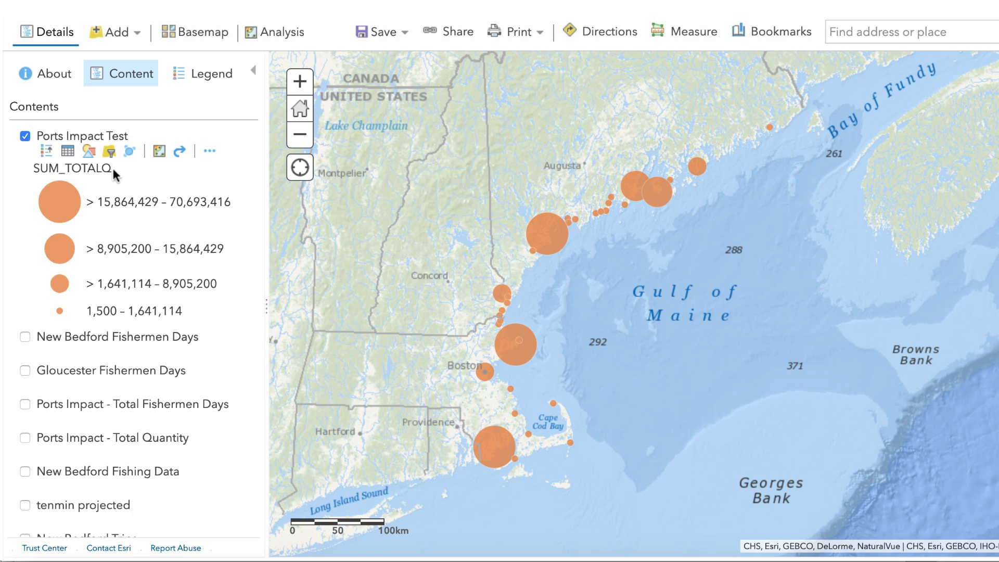
- Configure the pop-up attributes of Ports Impact Test, giving the SUM_TOTALQ field the alias "Total Quantity of Fish"
{"action": "left_click", "coordinate": [211, 154]}
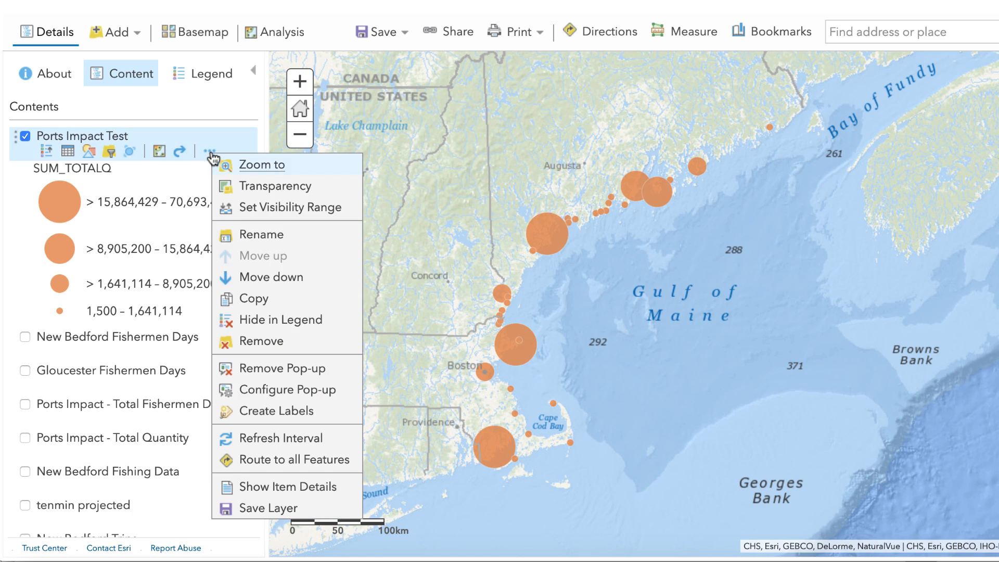
{"action": "left_click", "coordinate": [334, 391]}
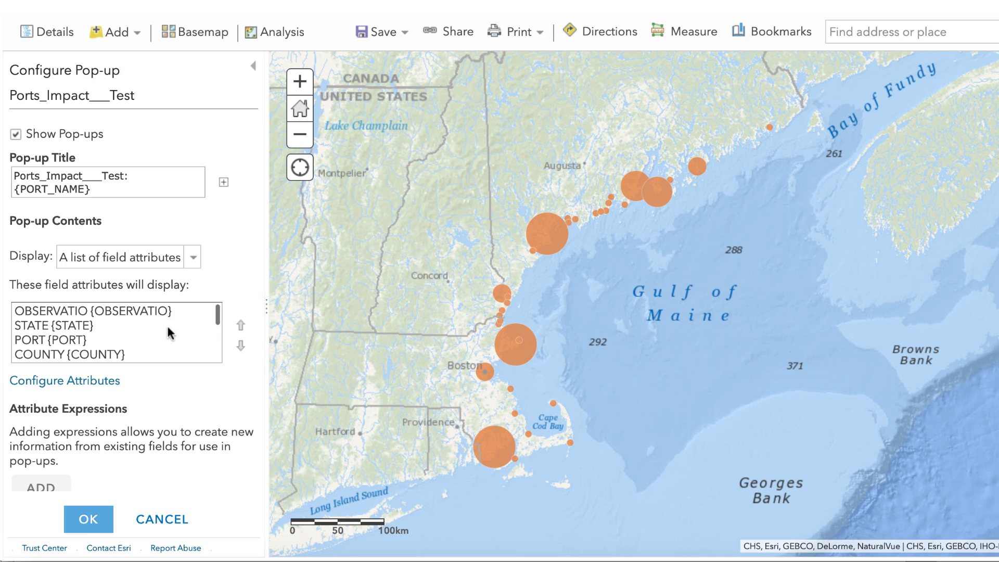
{"action": "scroll", "coordinate": [159, 330], "scroll_direction": "down", "scroll_amount": 2}
{"action": "left_click", "coordinate": [84, 383]}
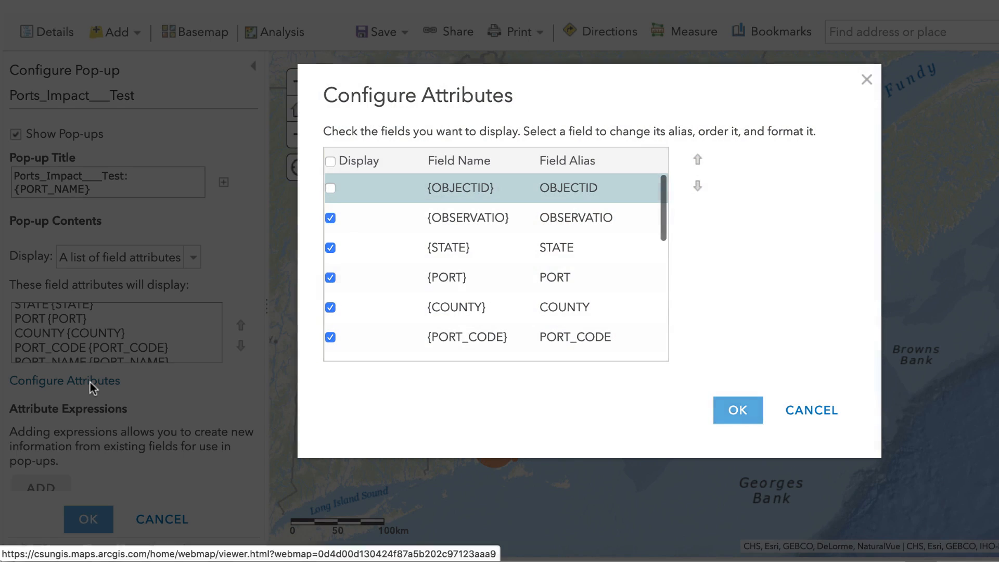
{"action": "scroll", "coordinate": [617, 244], "scroll_direction": "down", "scroll_amount": 5}
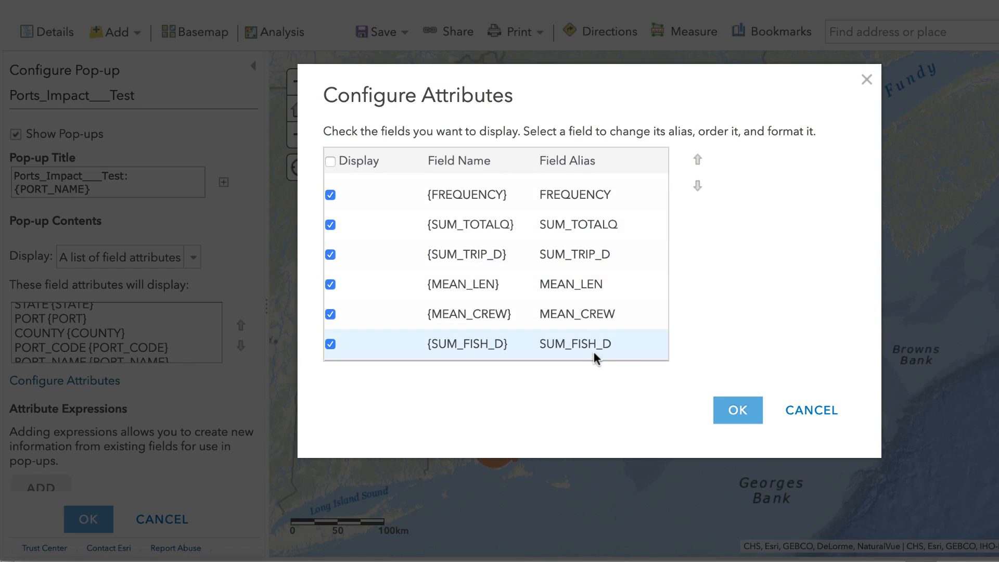
{"action": "left_click", "coordinate": [560, 227]}
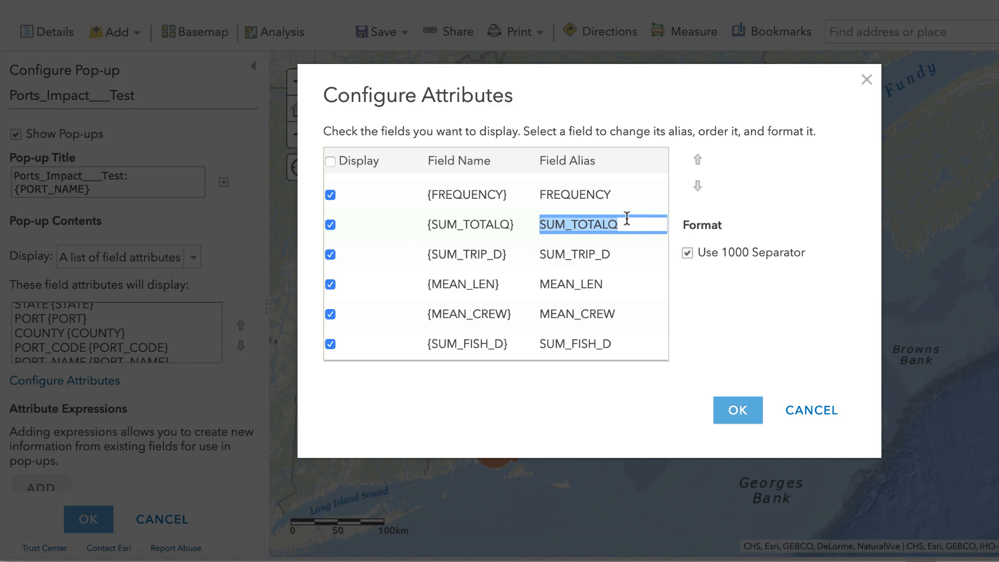
{"action": "type", "text": "Total Quan"}
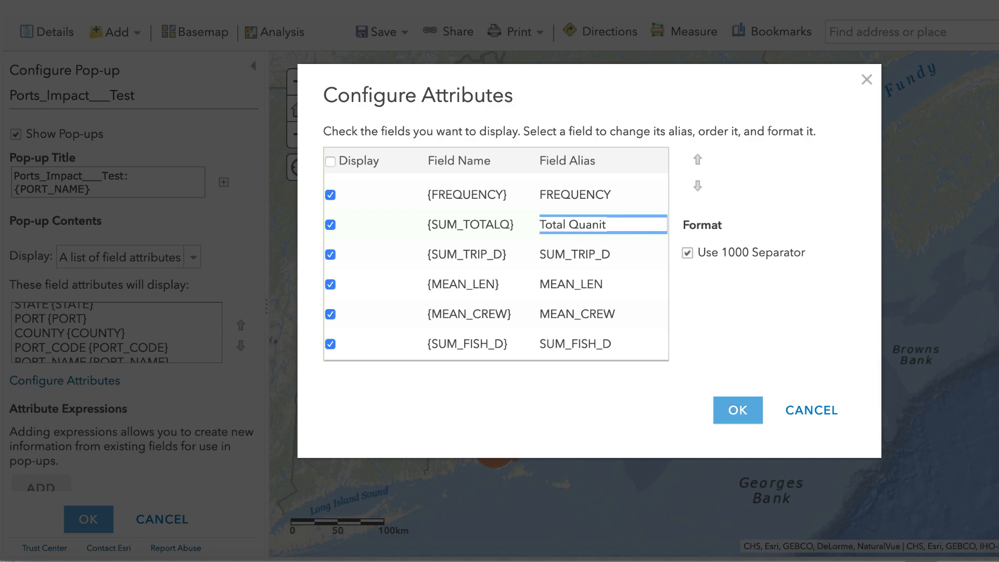
{"action": "type", "text": "tity of Fish"}
{"action": "key", "text": "Return"}
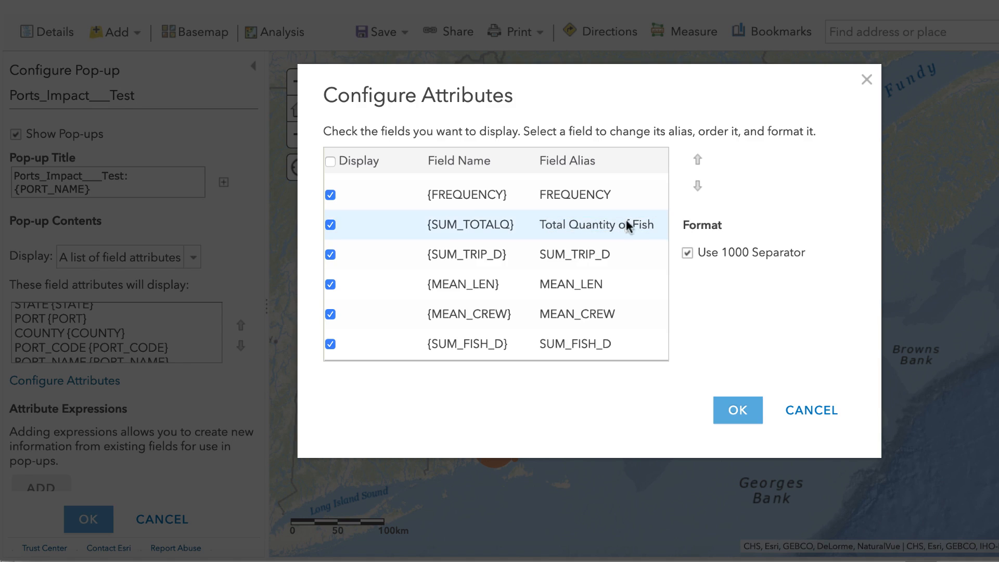
- Give the SUM_FISH_D field the alias "Total Fishermen-Days" and save the pop-up configuration
{"action": "left_click", "coordinate": [581, 343]}
{"action": "type", "text": "T"}
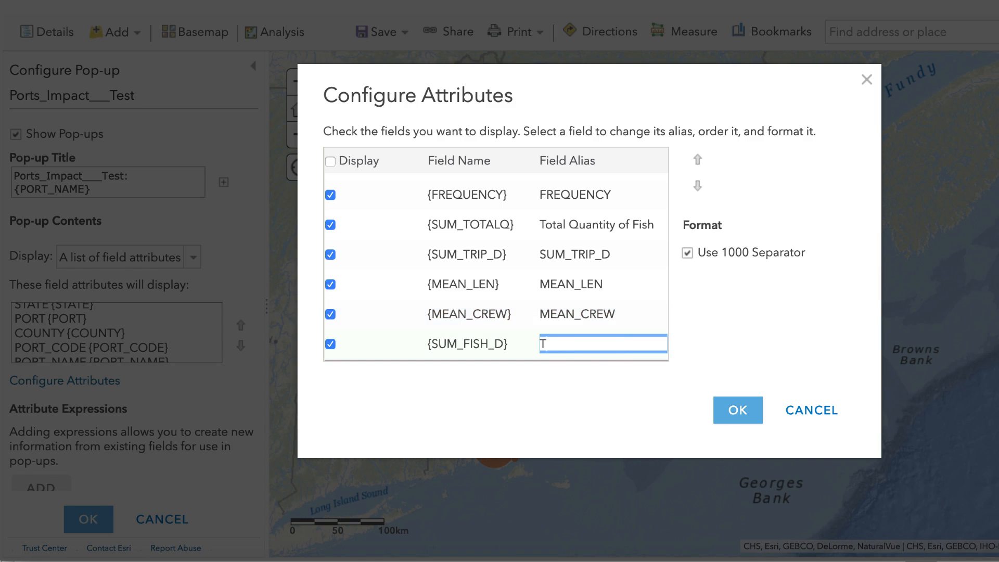
{"action": "type", "text": "otal Fishermen-"}
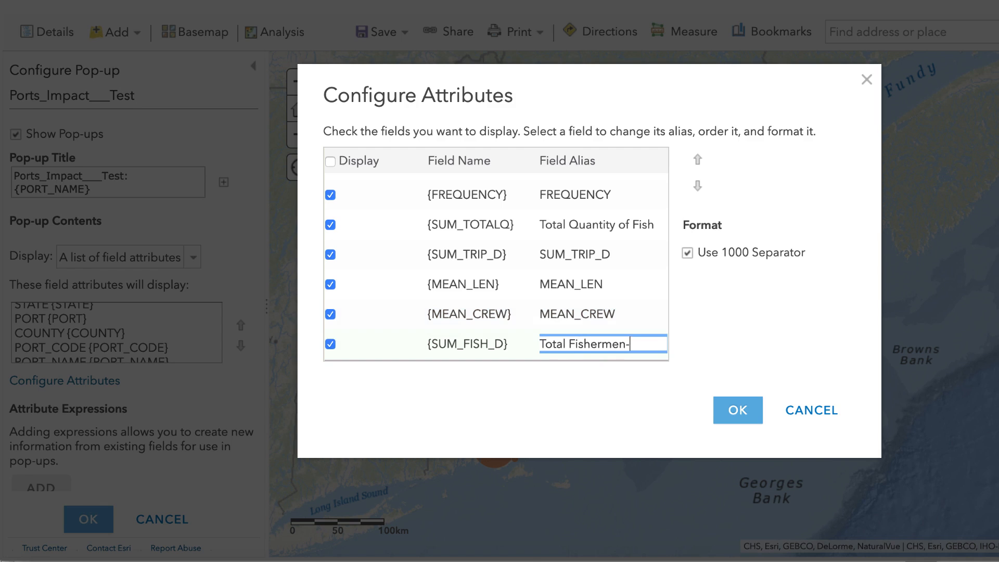
{"action": "type", "text": "Days"}
{"action": "key", "text": "Return"}
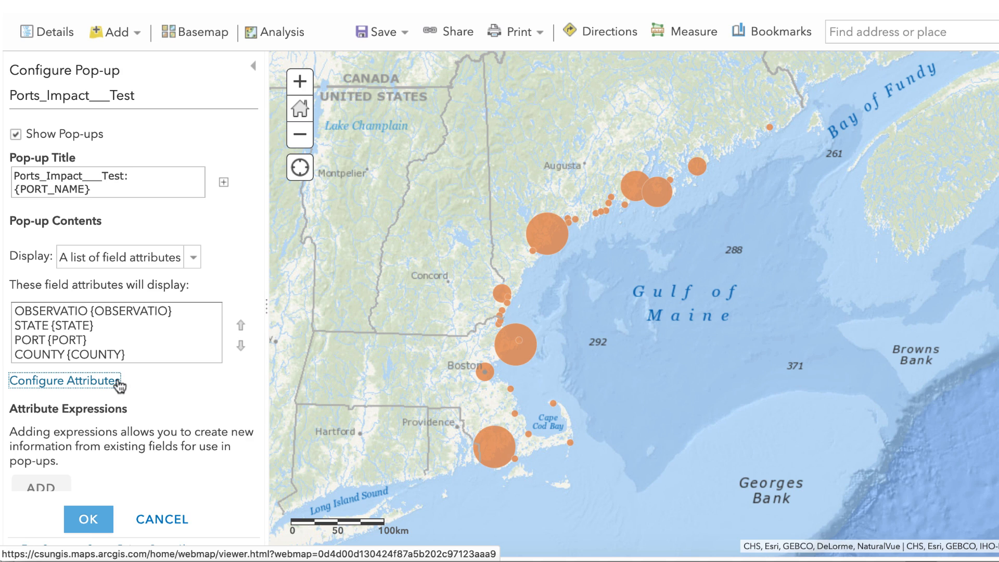
{"action": "left_click", "coordinate": [94, 522]}
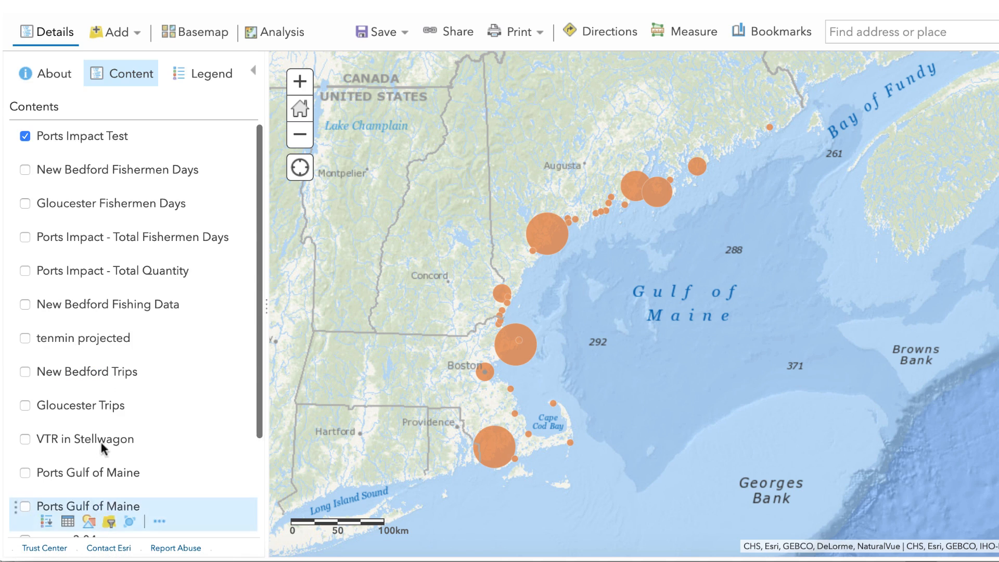
- Review the legend of the Ports Impact Test layer and make a copy of the layer
{"action": "left_click", "coordinate": [66, 136]}
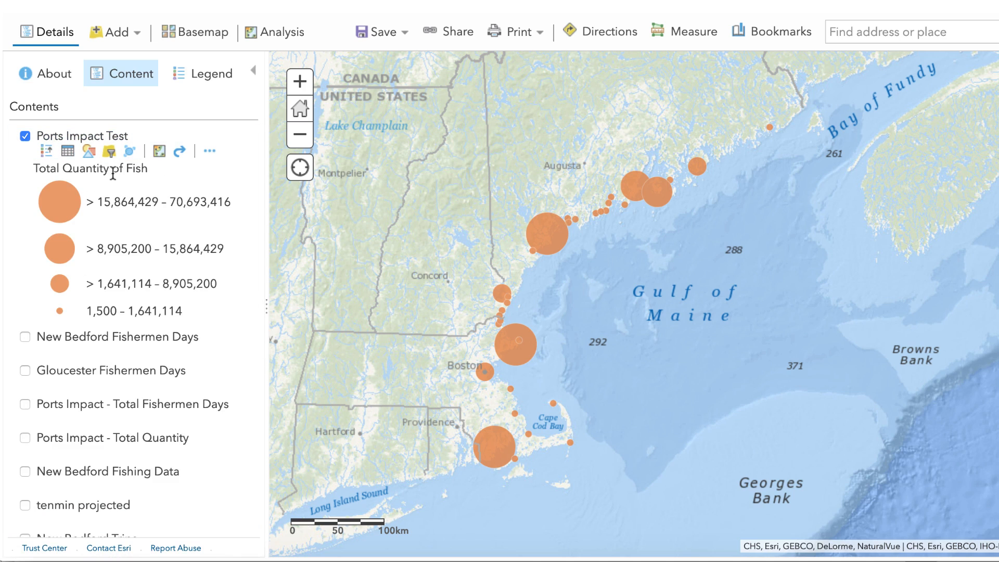
{"action": "left_click", "coordinate": [108, 137]}
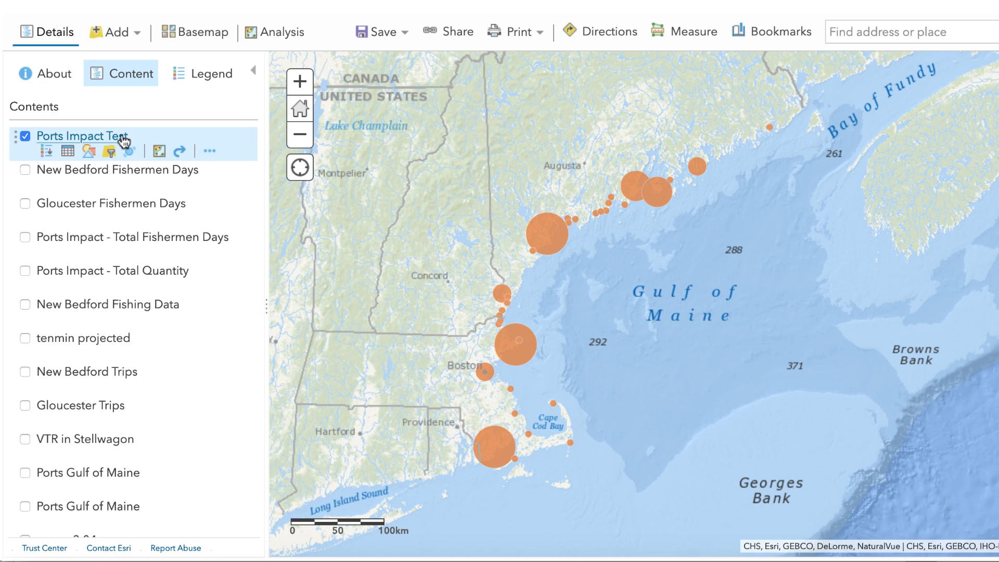
{"action": "left_click", "coordinate": [210, 156]}
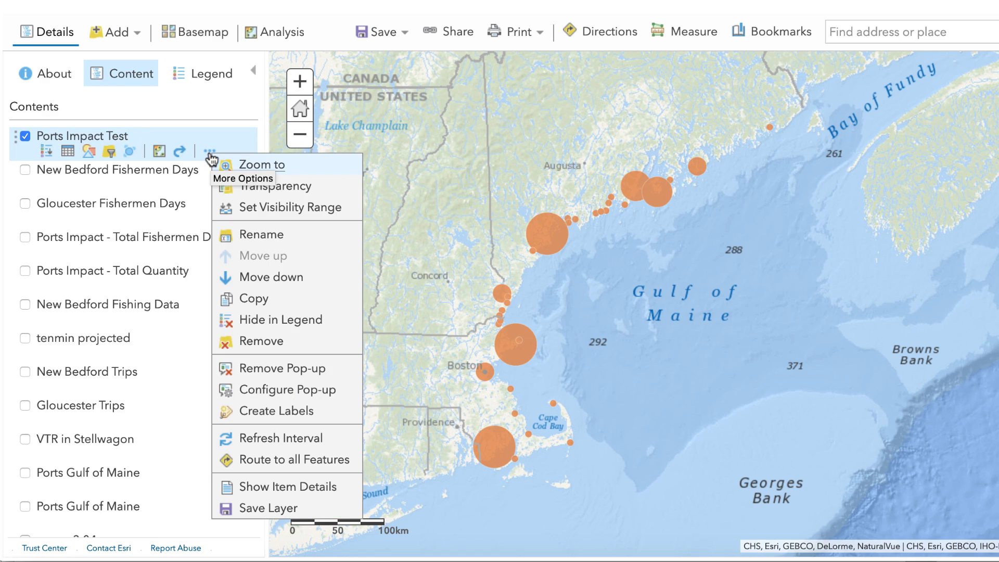
{"action": "left_click", "coordinate": [264, 301]}
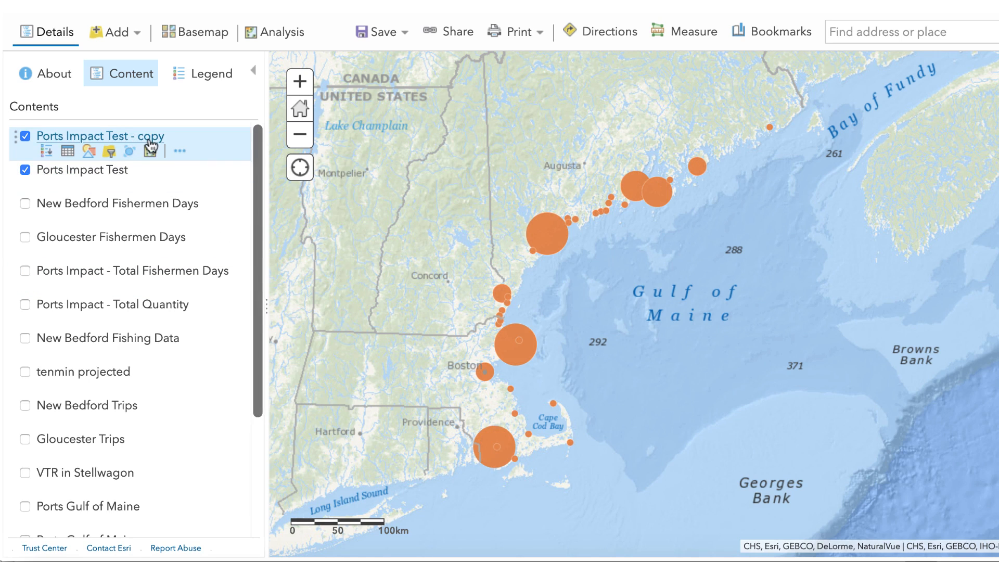
- Change the style attribute of the Ports Impact Test copy to Total Fishermen-Days
{"action": "left_click", "coordinate": [180, 153]}
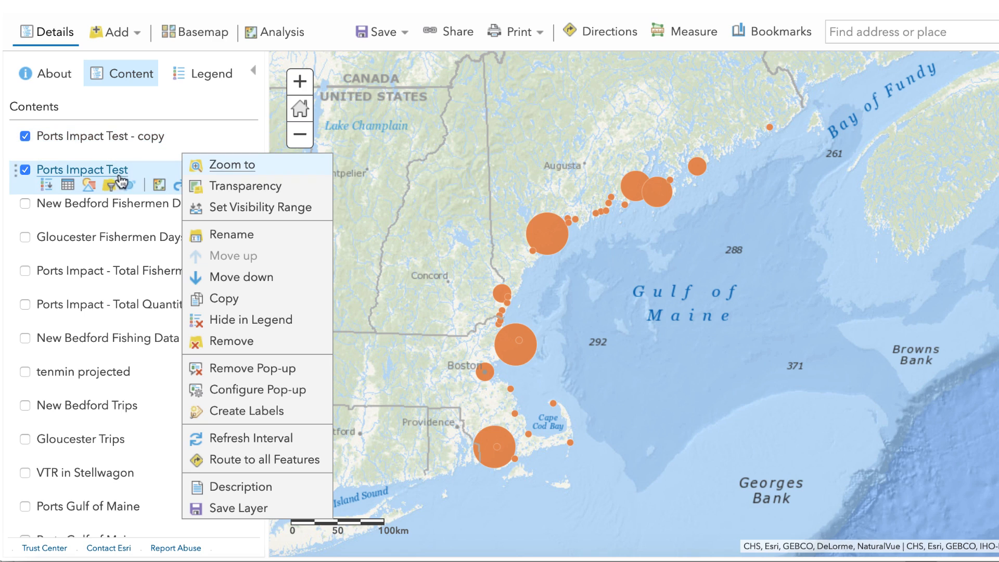
{"action": "left_click", "coordinate": [175, 138]}
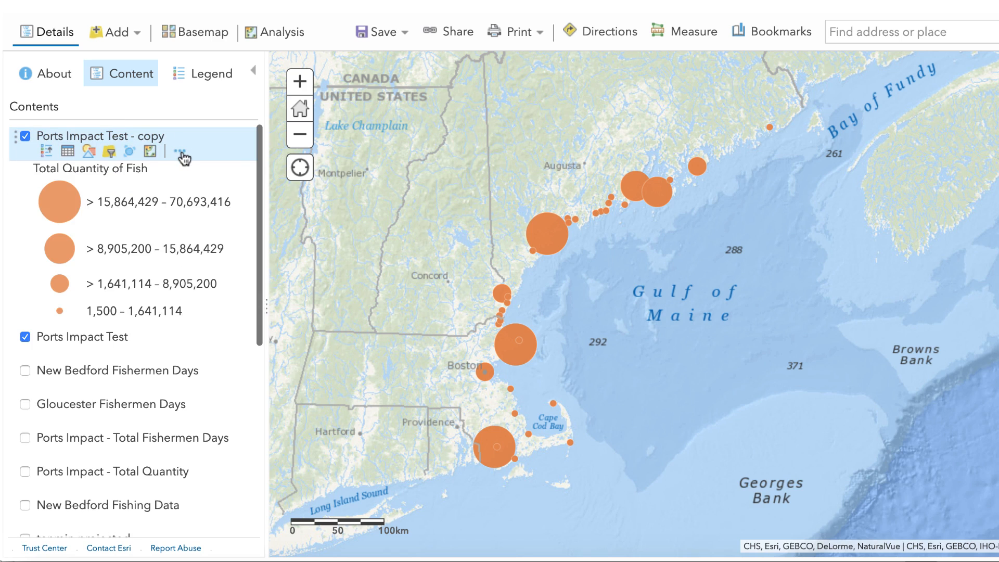
{"action": "left_click", "coordinate": [90, 155]}
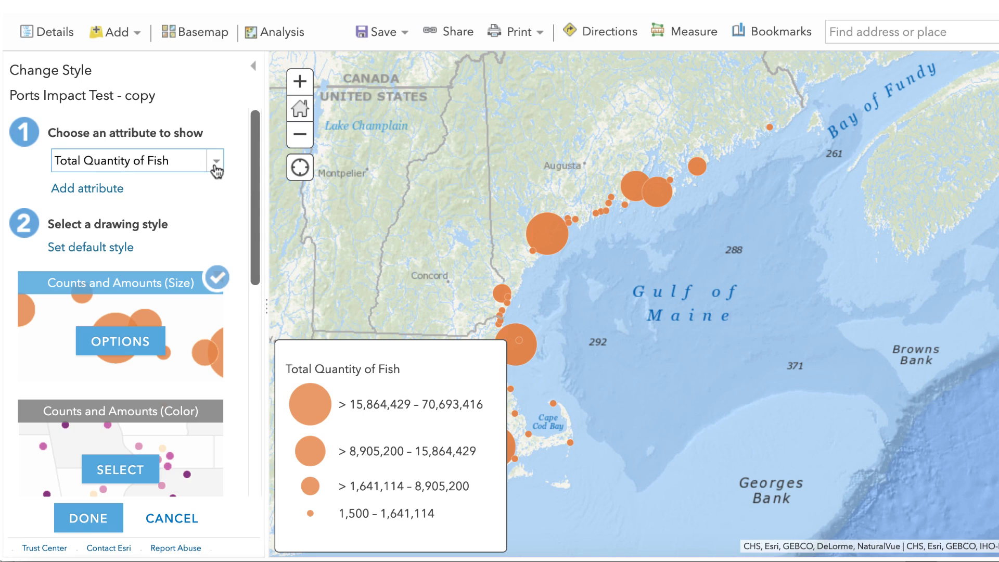
{"action": "left_click", "coordinate": [216, 161]}
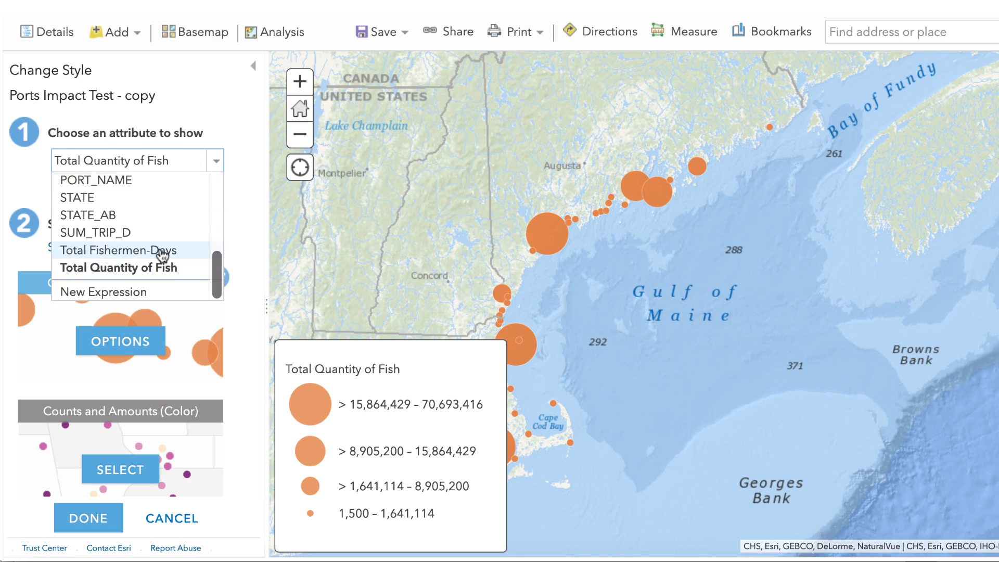
{"action": "left_click", "coordinate": [162, 253]}
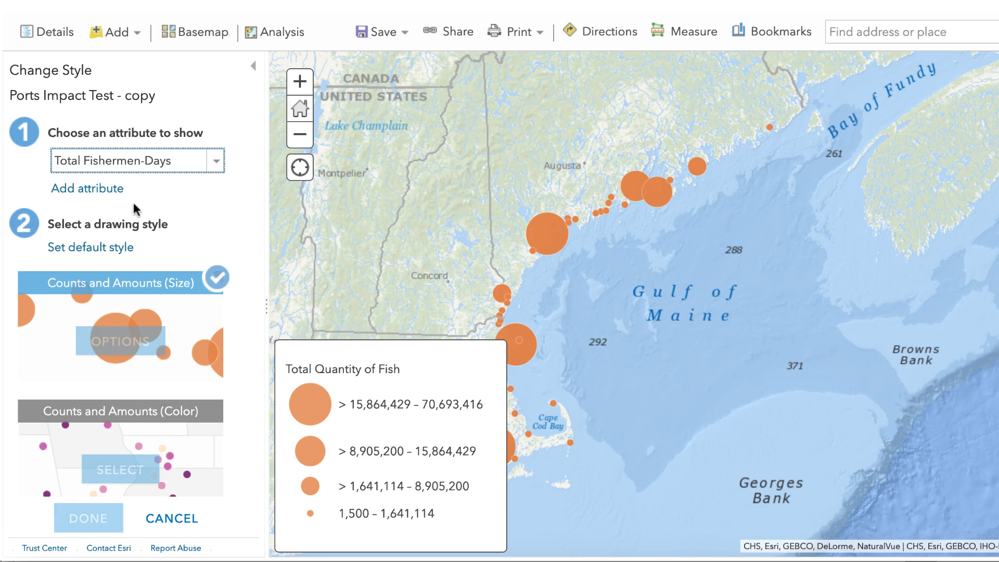
- Open the Counts and Amounts (Size) options for Ports Impact Test - copy and classify the data using Natural Breaks with 4 classes
{"action": "left_click", "coordinate": [135, 354]}
{"action": "scroll", "coordinate": [62, 385], "scroll_direction": "down", "scroll_amount": 1}
{"action": "scroll", "coordinate": [61, 385], "scroll_direction": "down", "scroll_amount": 2}
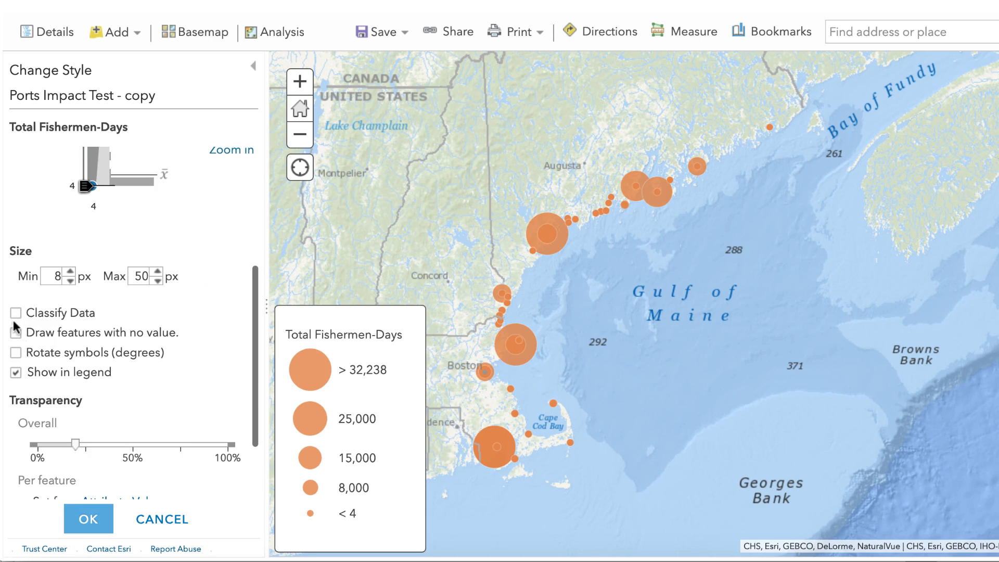
{"action": "left_click", "coordinate": [16, 313]}
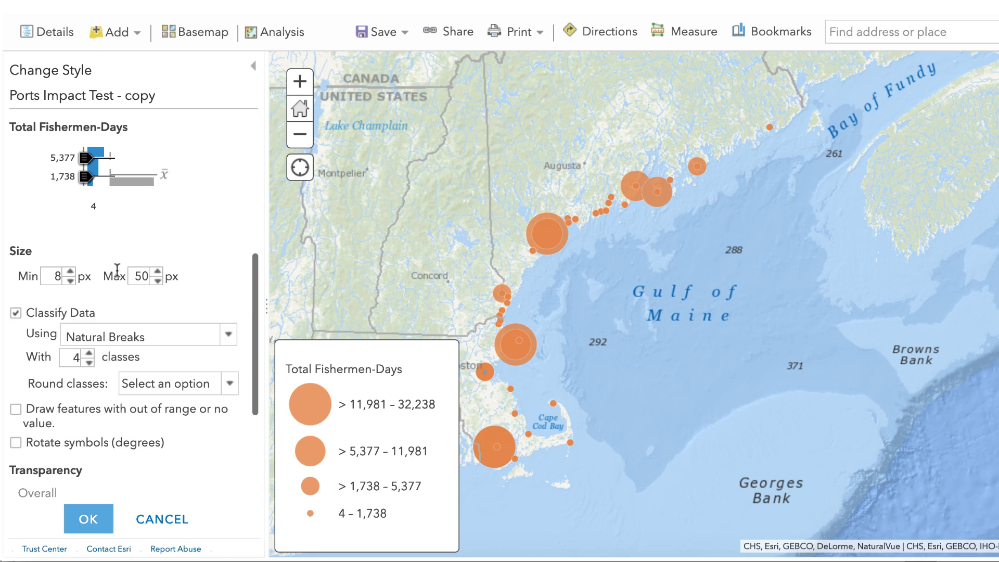
- Set the symbol fill colour of Ports Impact Test - copy to blue #005CE6 and apply the style change
{"action": "scroll", "coordinate": [117, 268], "scroll_direction": "up", "scroll_amount": 1}
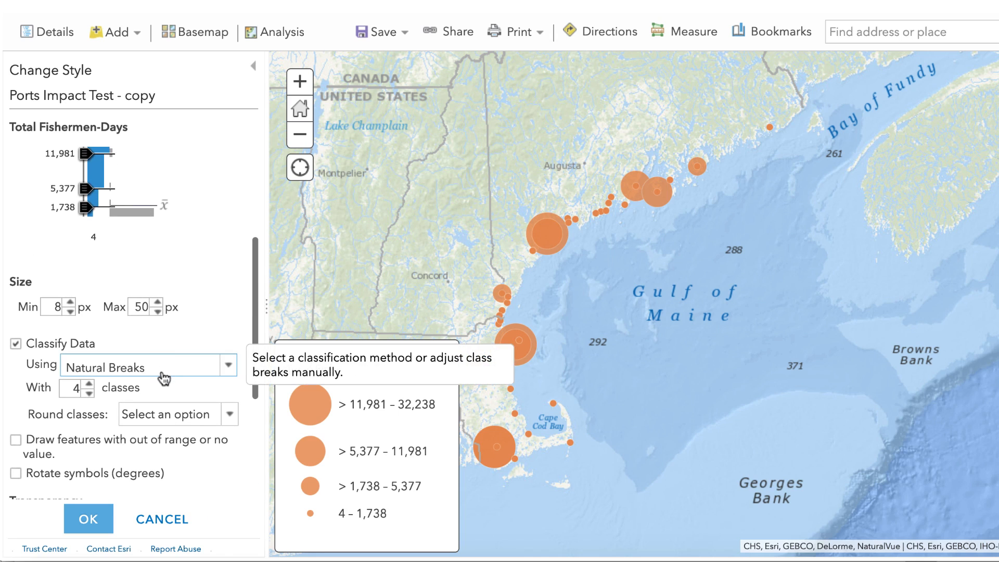
{"action": "scroll", "coordinate": [165, 379], "scroll_direction": "up", "scroll_amount": 5}
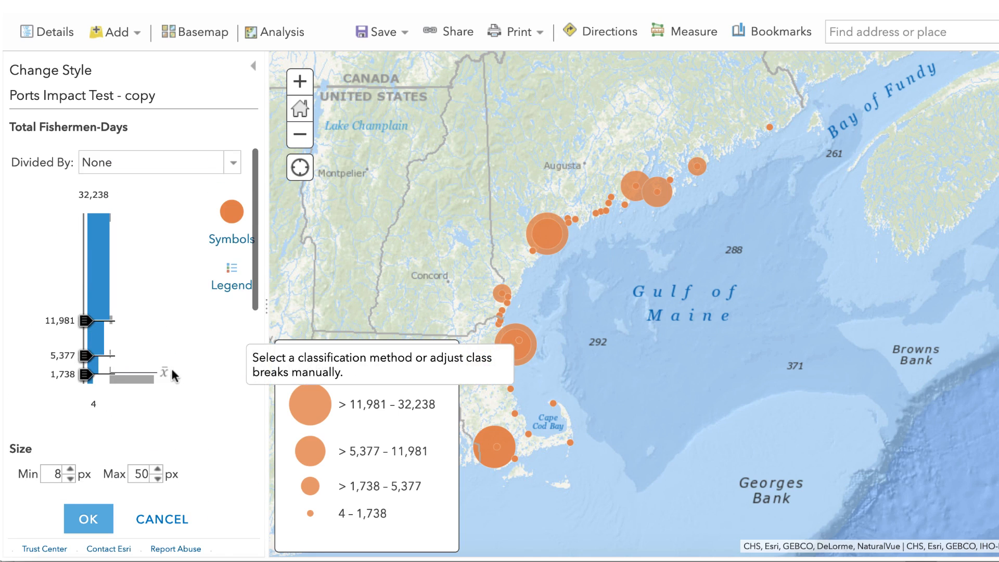
{"action": "left_click", "coordinate": [232, 240]}
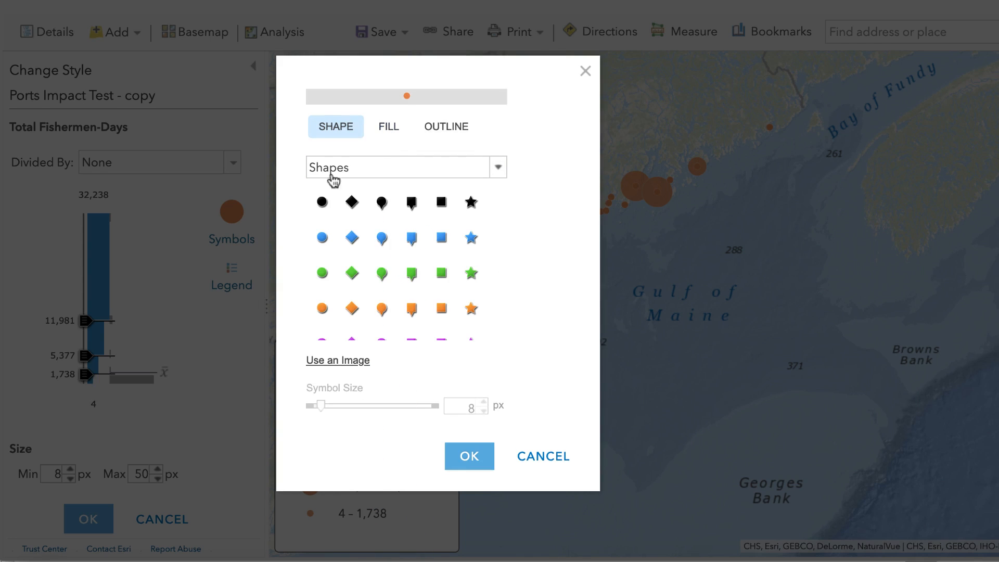
{"action": "left_click", "coordinate": [394, 134]}
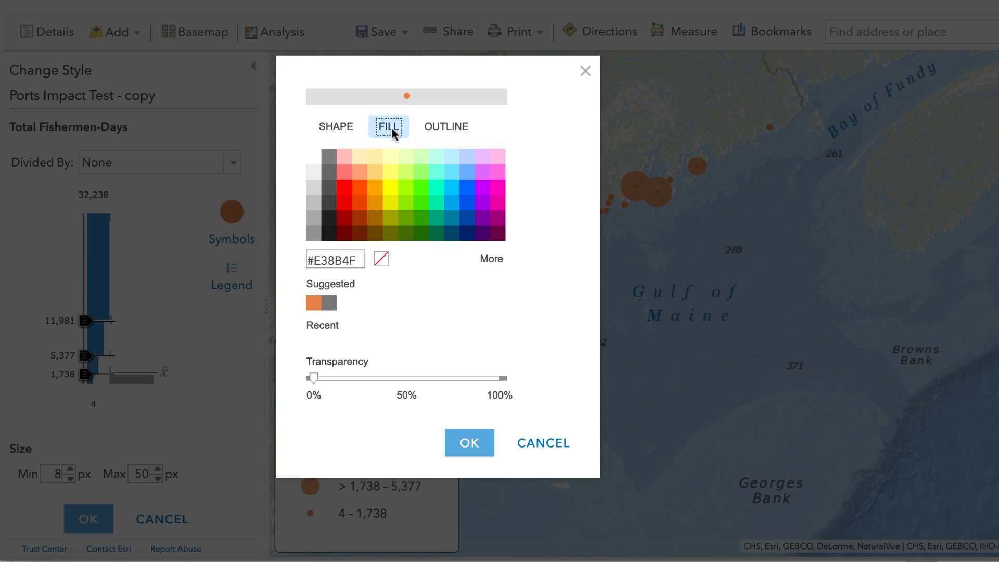
{"action": "left_click", "coordinate": [452, 204]}
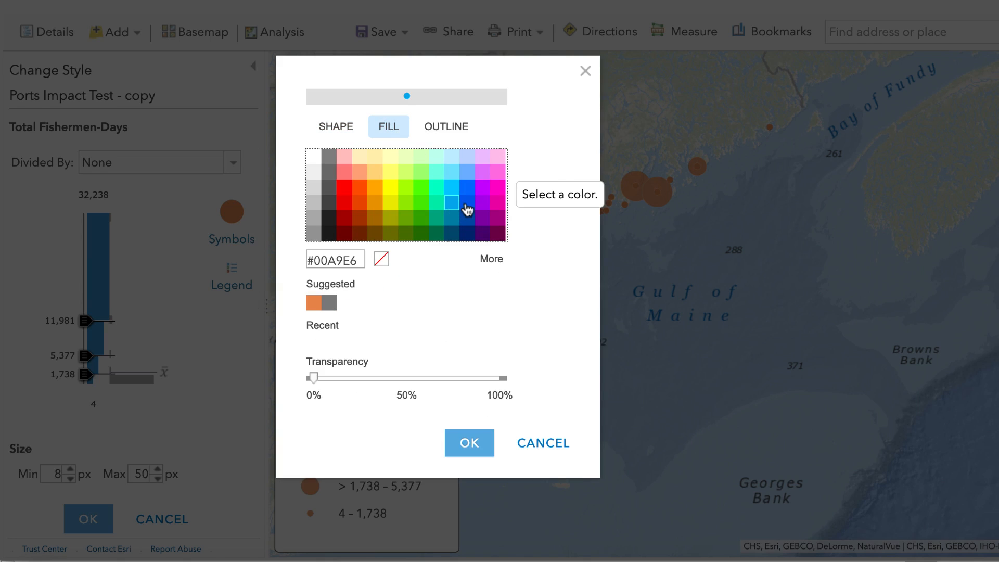
{"action": "left_click", "coordinate": [467, 204]}
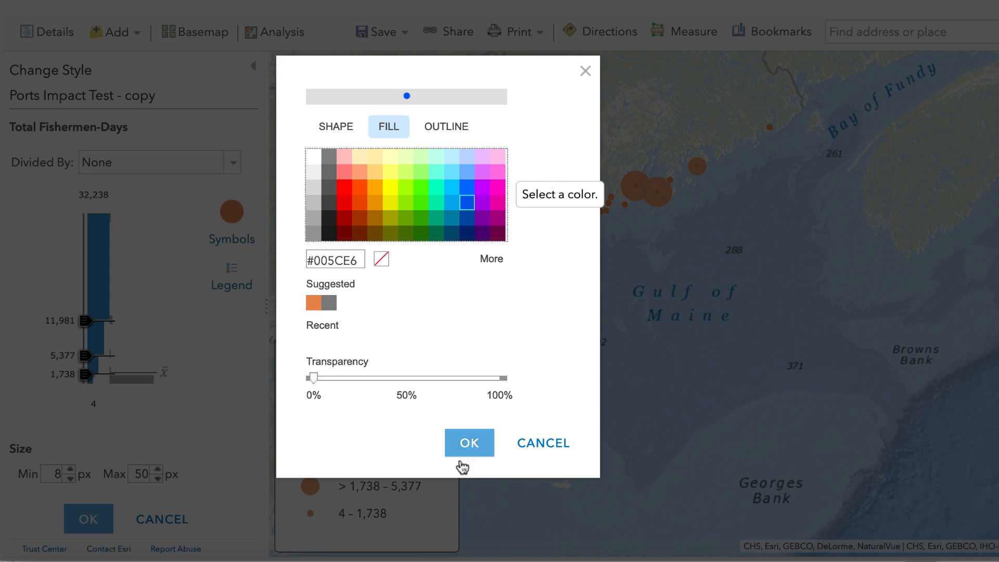
{"action": "left_click", "coordinate": [470, 444]}
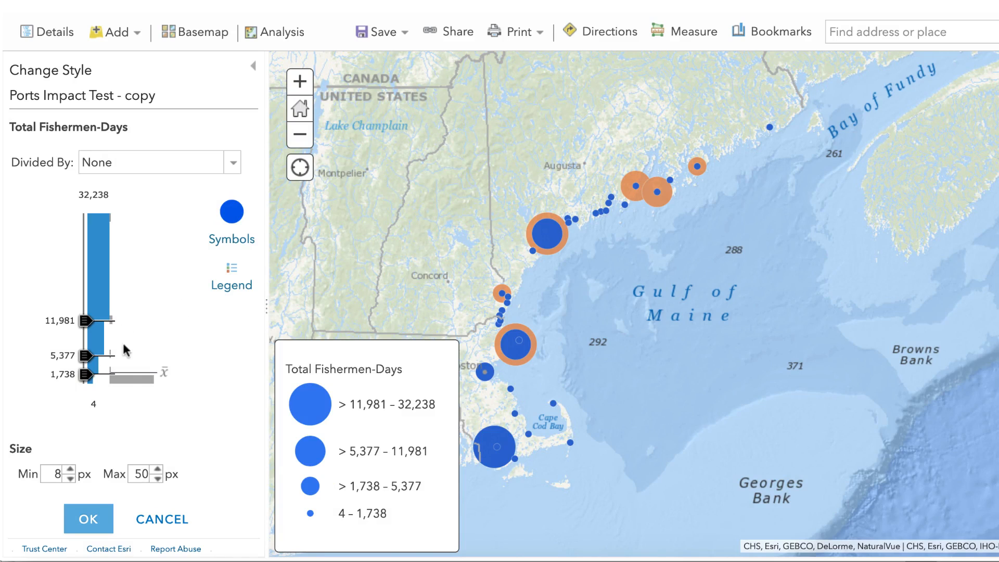
{"action": "left_click", "coordinate": [98, 523]}
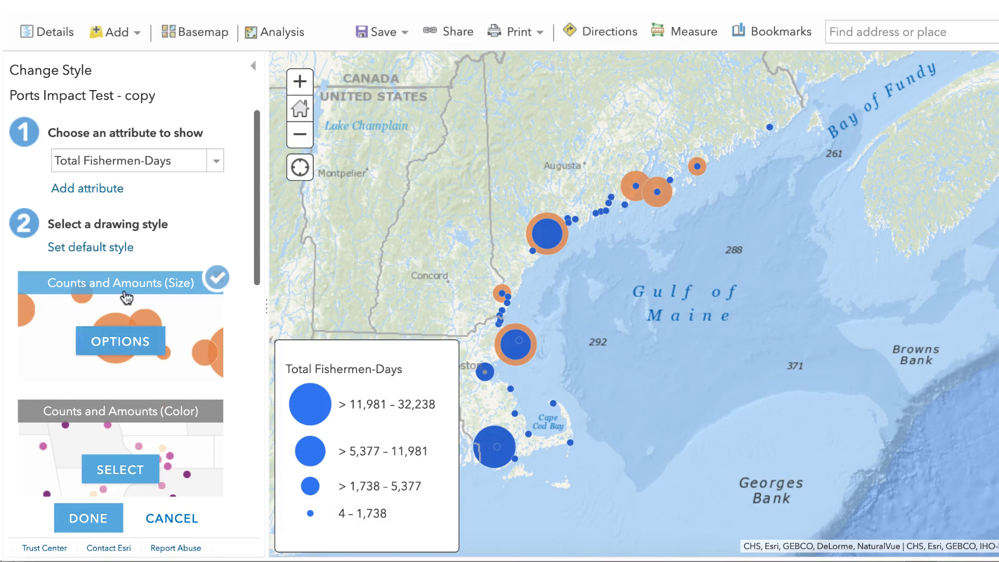
{"action": "left_click", "coordinate": [88, 518]}
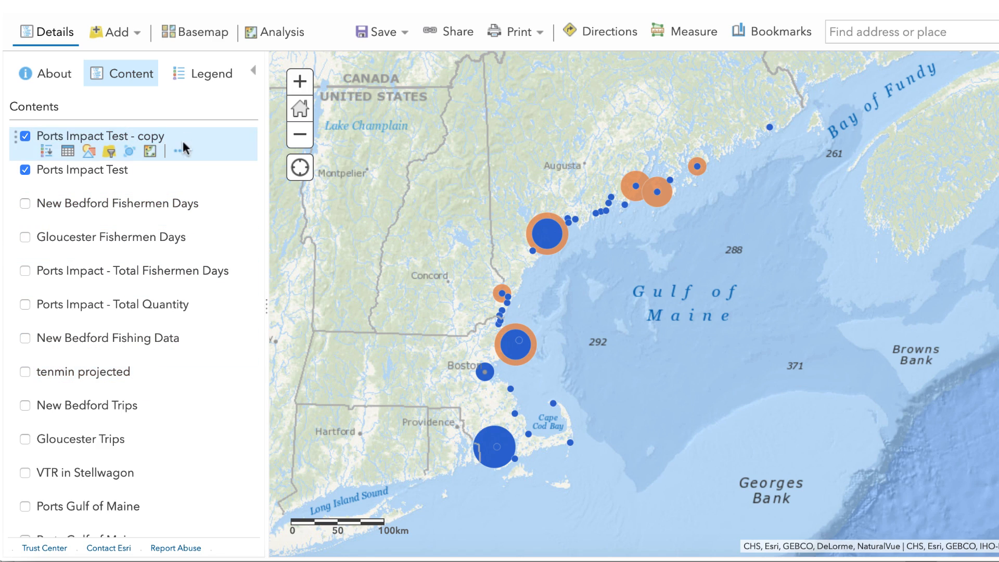
- Rename the Ports Impact Test - copy layer as "Ports_Impact - Total Fishermen-Days"
{"action": "left_click", "coordinate": [107, 135]}
{"action": "left_click", "coordinate": [110, 136]}
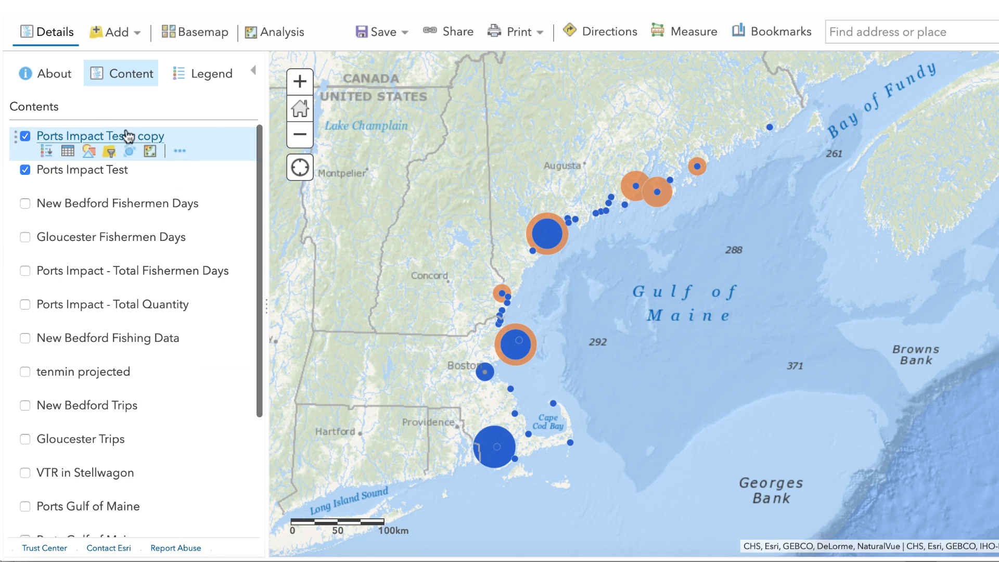
{"action": "left_click", "coordinate": [180, 152]}
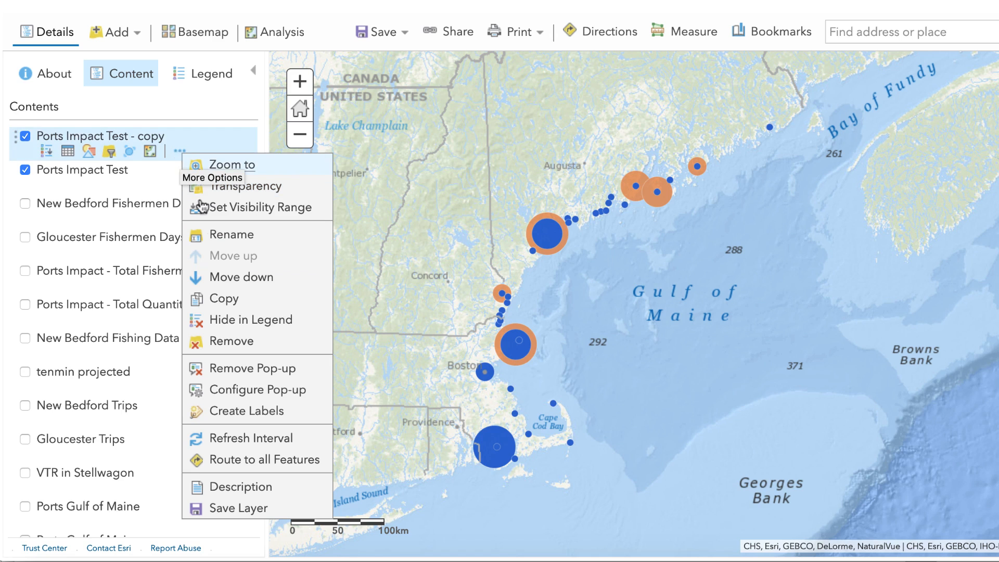
{"action": "left_click", "coordinate": [238, 236]}
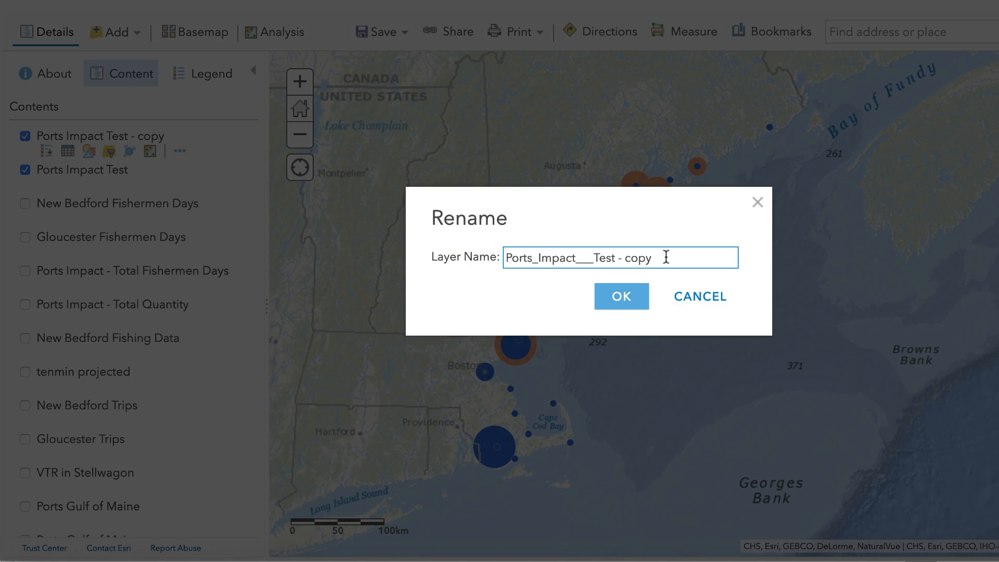
{"action": "left_click_drag", "start_coordinate": [664, 257], "coordinate": [461, 253]}
{"action": "type", "text": "Ports_Impact - Total Fisherme"}
{"action": "type", "text": "n-Days"}
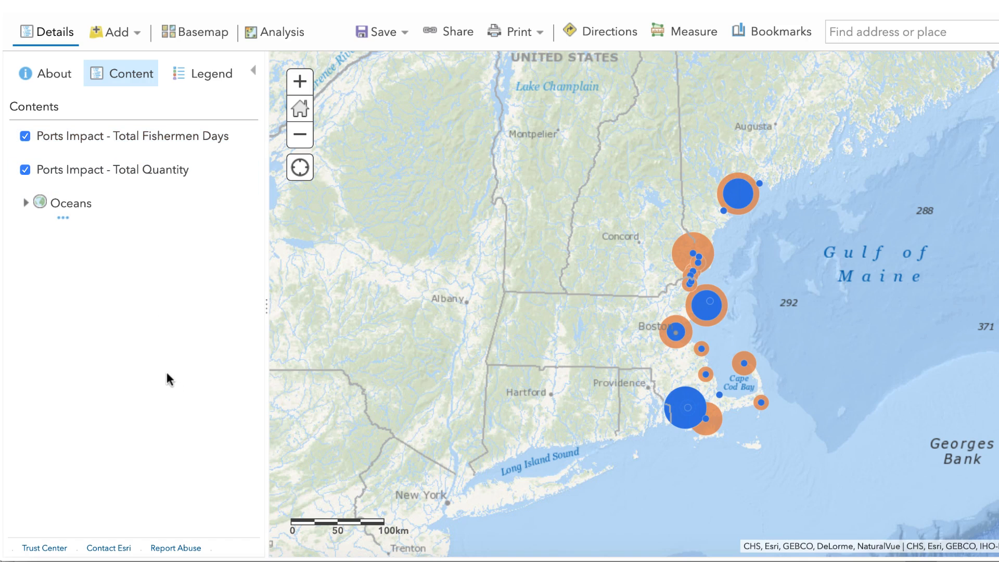
- Show the legends of the Ports Impact - Total Fishermen Days and Ports Impact - Total Quantity layers
{"action": "left_click", "coordinate": [125, 137]}
{"action": "left_click", "coordinate": [128, 337]}
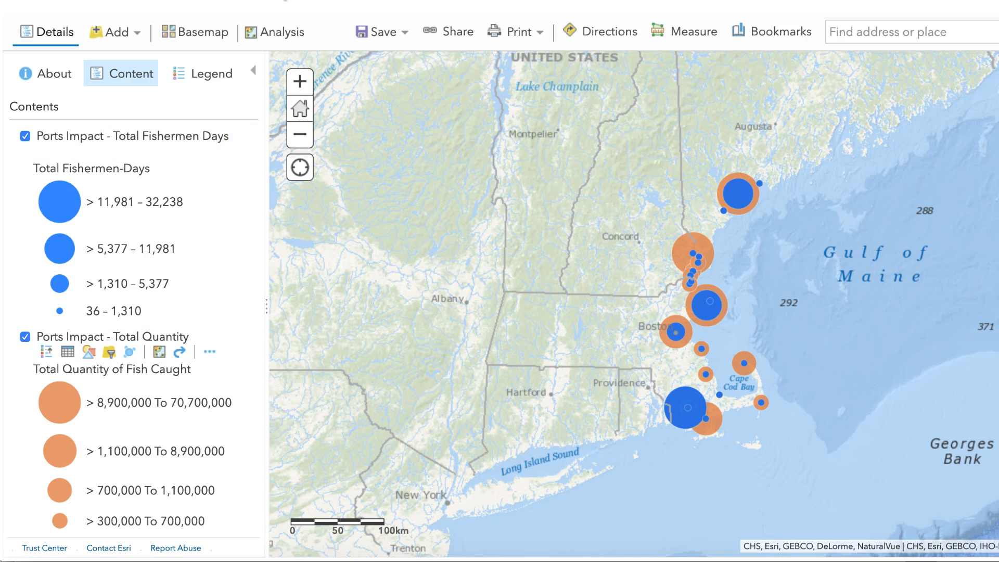
{"action": "left_click", "coordinate": [399, 40]}
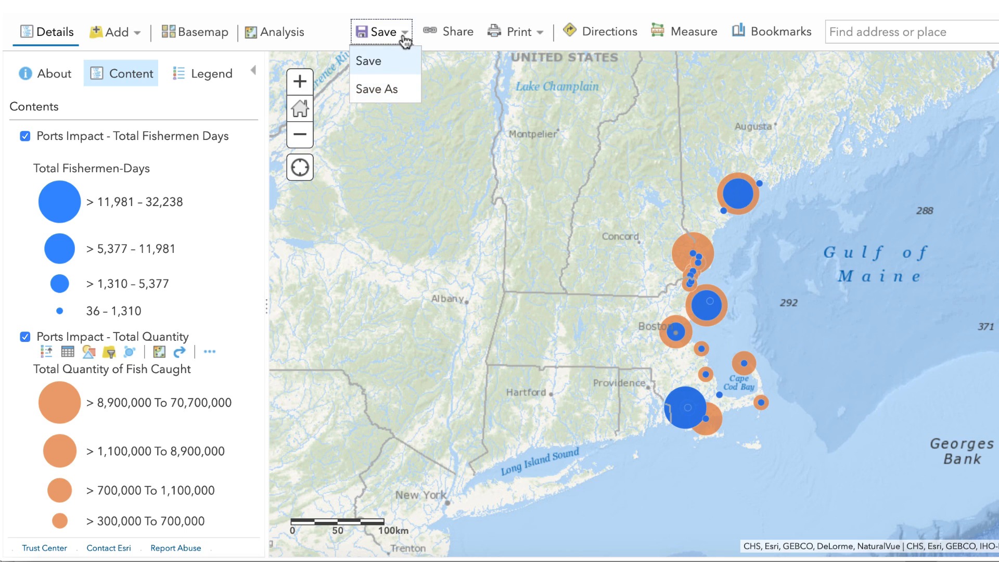
{"action": "left_click", "coordinate": [405, 92]}
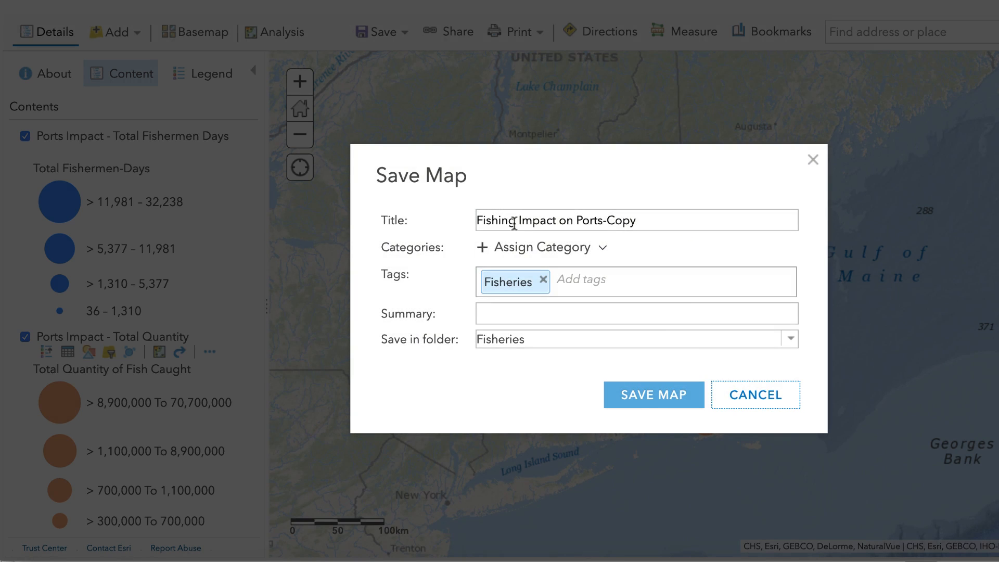
{"action": "left_click", "coordinate": [661, 223]}
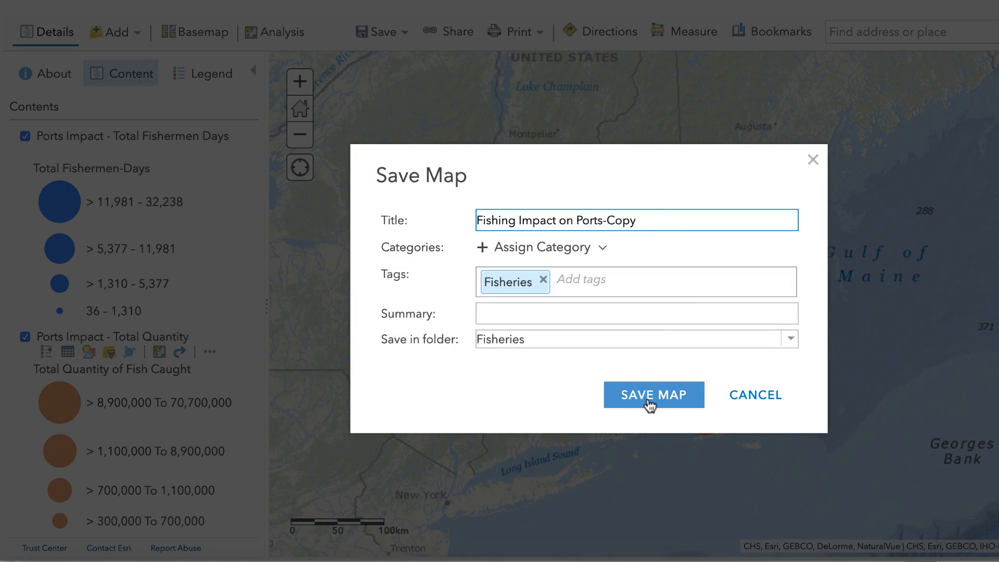
{"action": "left_click", "coordinate": [750, 399]}
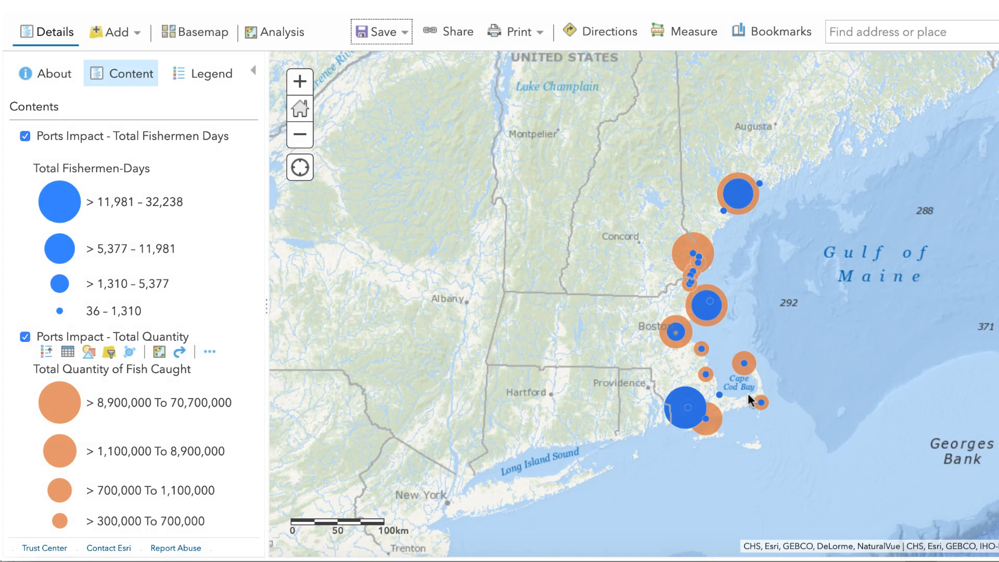
{"action": "left_click_drag", "start_coordinate": [617, 279], "coordinate": [516, 255]}
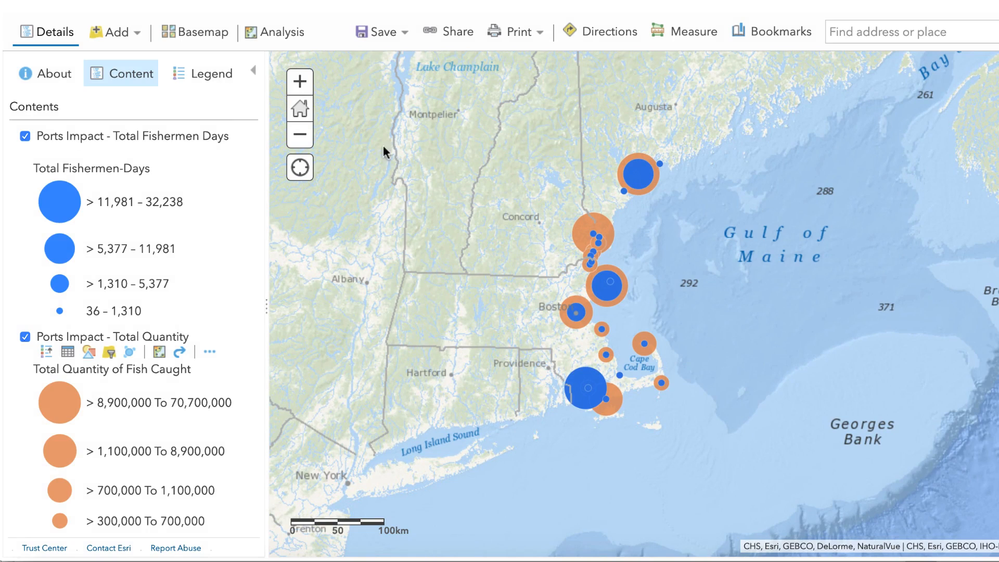
{"action": "left_click", "coordinate": [300, 81]}
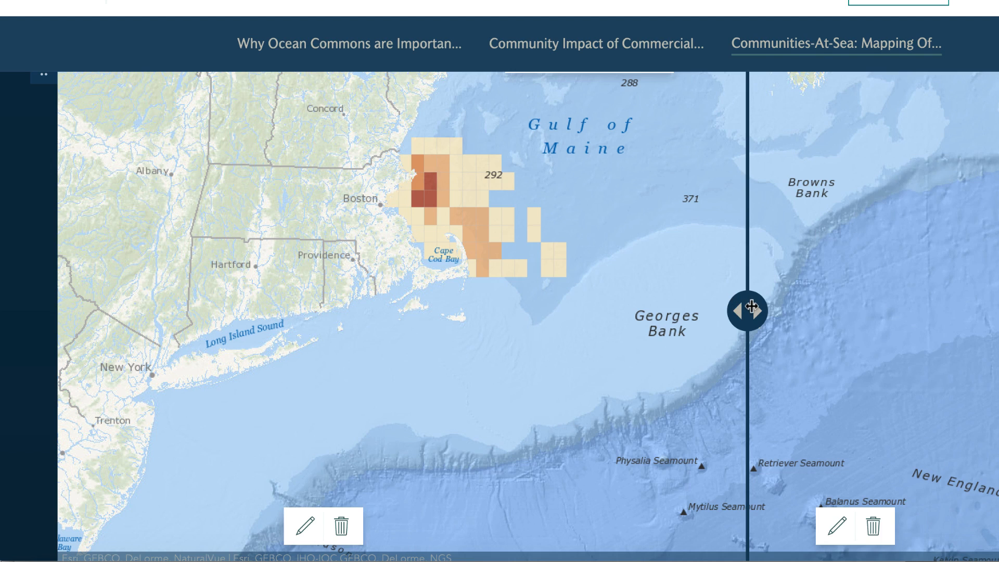
- Compare the two fishing maps in the Communities-At-Sea section of the story by moving the swipe divider across them
{"action": "left_click_drag", "start_coordinate": [751, 307], "coordinate": [765, 307]}
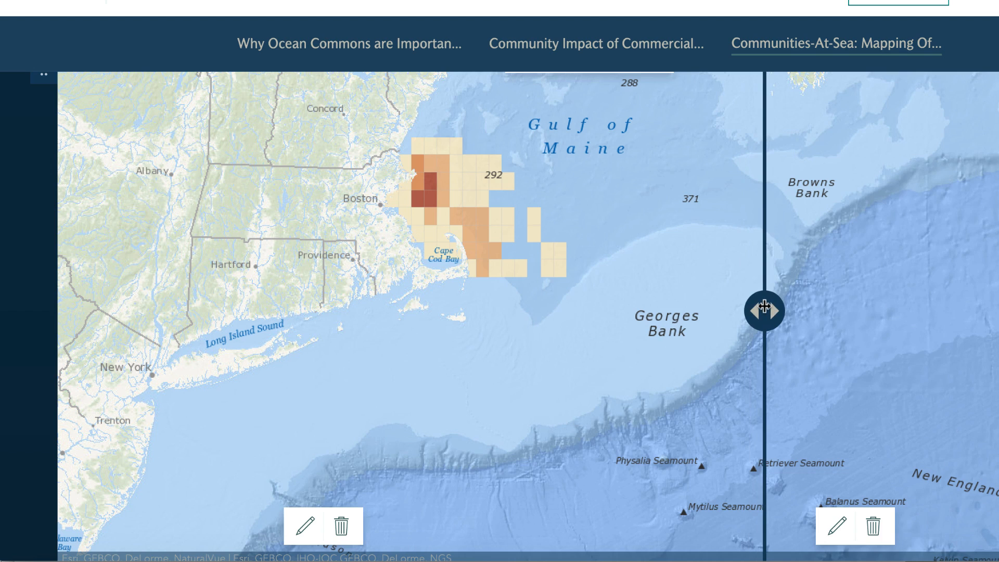
{"action": "left_click_drag", "start_coordinate": [764, 307], "coordinate": [602, 310]}
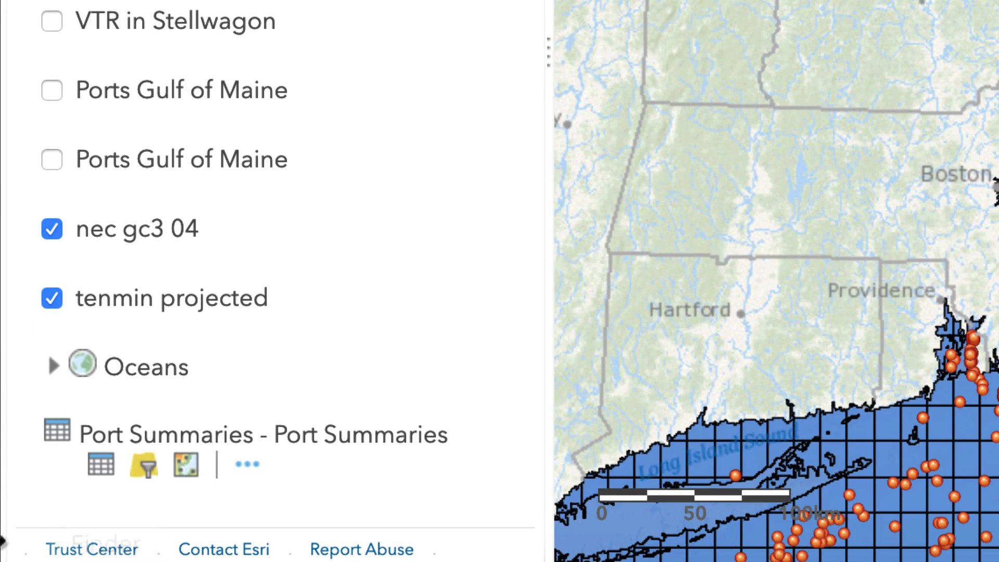
- In the map with the nec gc3 04 and tenmin projected layers, examine the pop-up attributes of an offshore nec gc3 04 trip point
{"action": "mouse_move", "coordinate": [107, 272]}
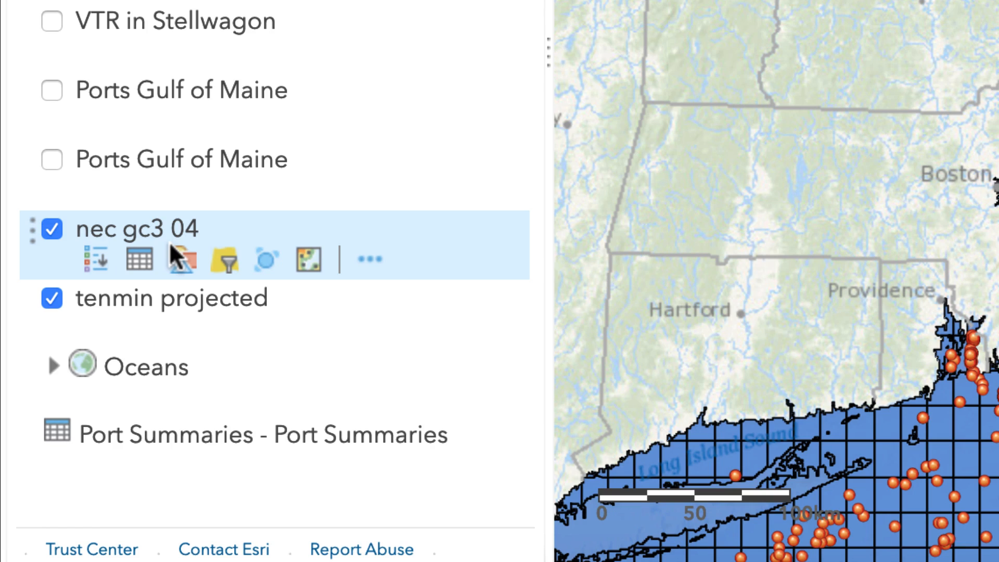
{"action": "mouse_move", "coordinate": [142, 327]}
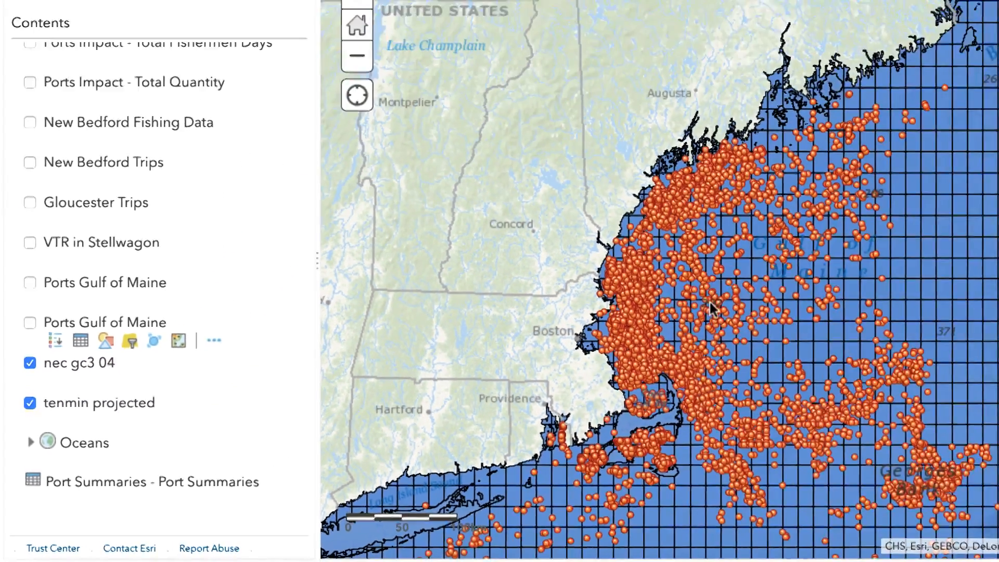
{"action": "left_click", "coordinate": [301, 81]}
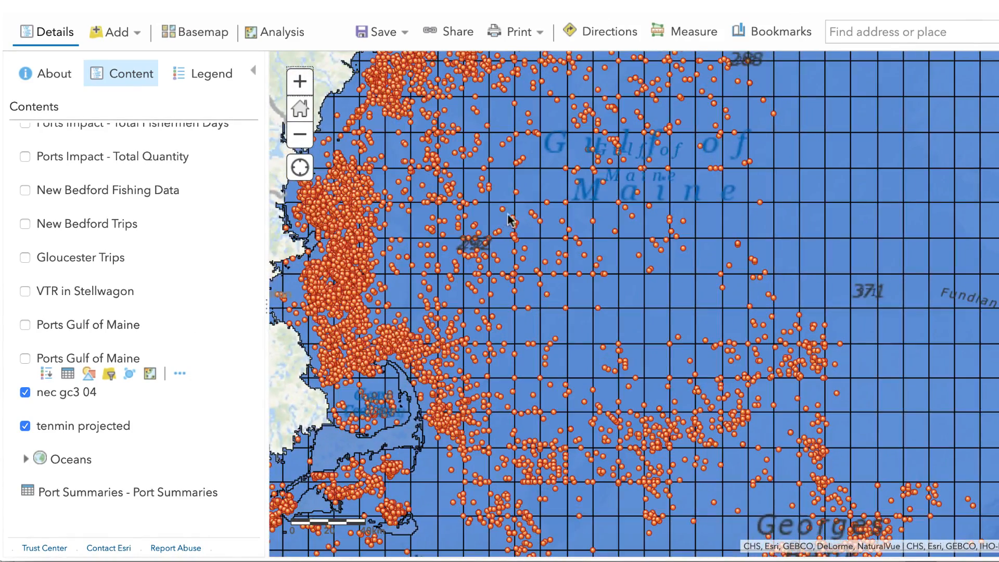
{"action": "left_click_drag", "start_coordinate": [511, 220], "coordinate": [616, 307]}
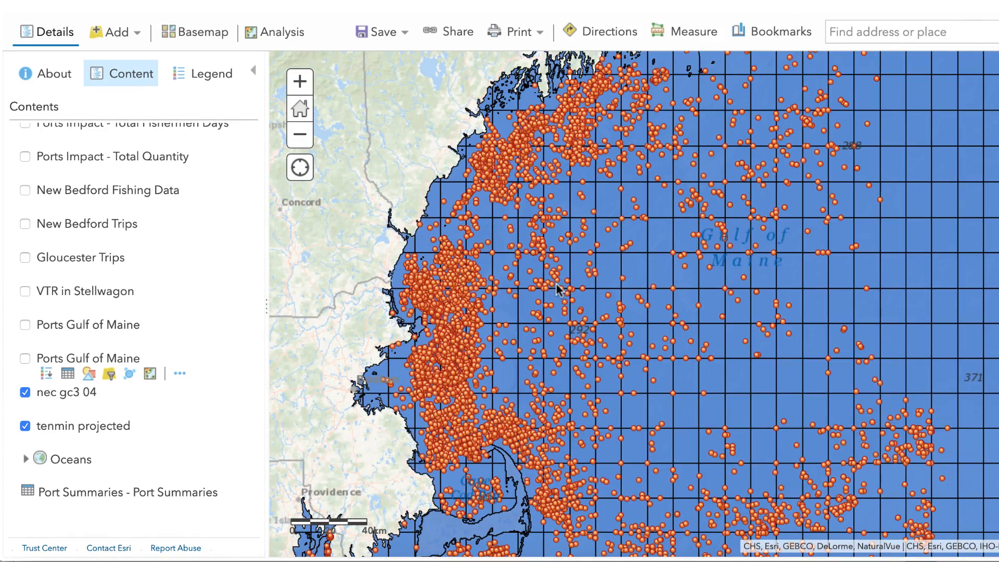
{"action": "left_click", "coordinate": [620, 188]}
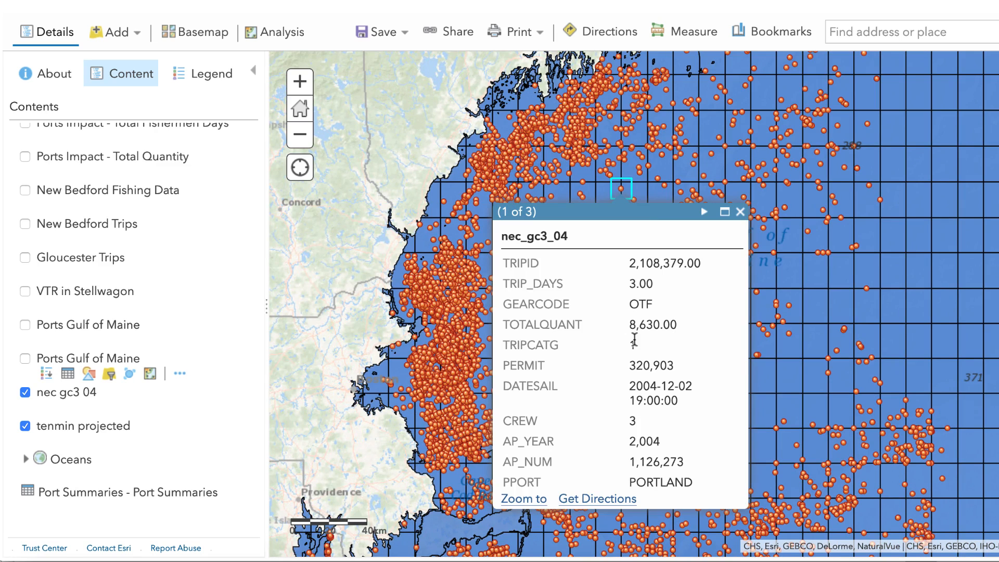
{"action": "scroll", "coordinate": [636, 345], "scroll_direction": "down", "scroll_amount": 5}
{"action": "scroll", "coordinate": [636, 349], "scroll_direction": "up", "scroll_amount": 5}
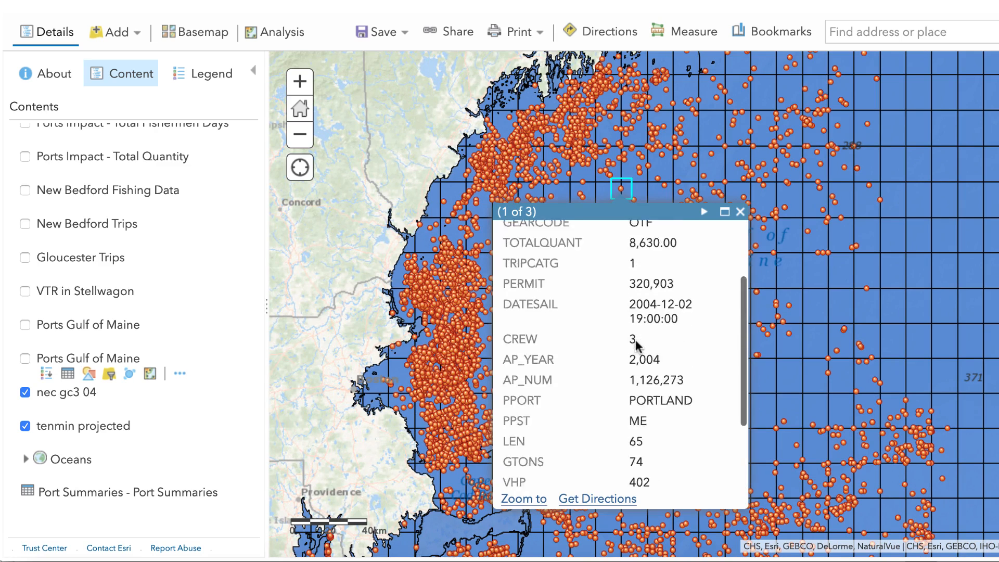
{"action": "left_click", "coordinate": [741, 212]}
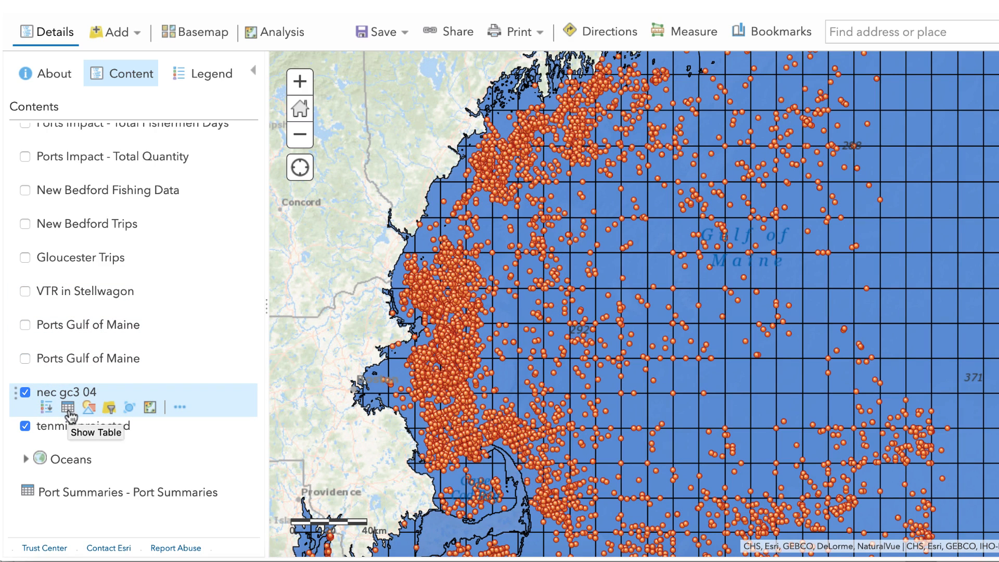
- Show the nec gc3 04 attribute table, enlarge it, and examine its crew, principal port and vessel fields
{"action": "left_click", "coordinate": [68, 411]}
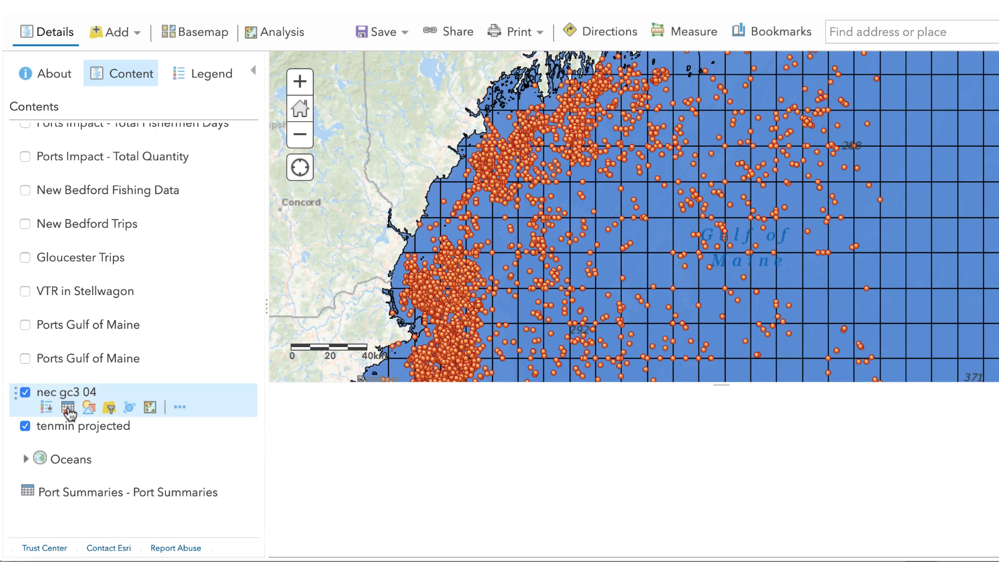
{"action": "left_click_drag", "start_coordinate": [723, 384], "coordinate": [716, 211]}
{"action": "scroll", "coordinate": [588, 345], "scroll_direction": "right", "scroll_amount": 10}
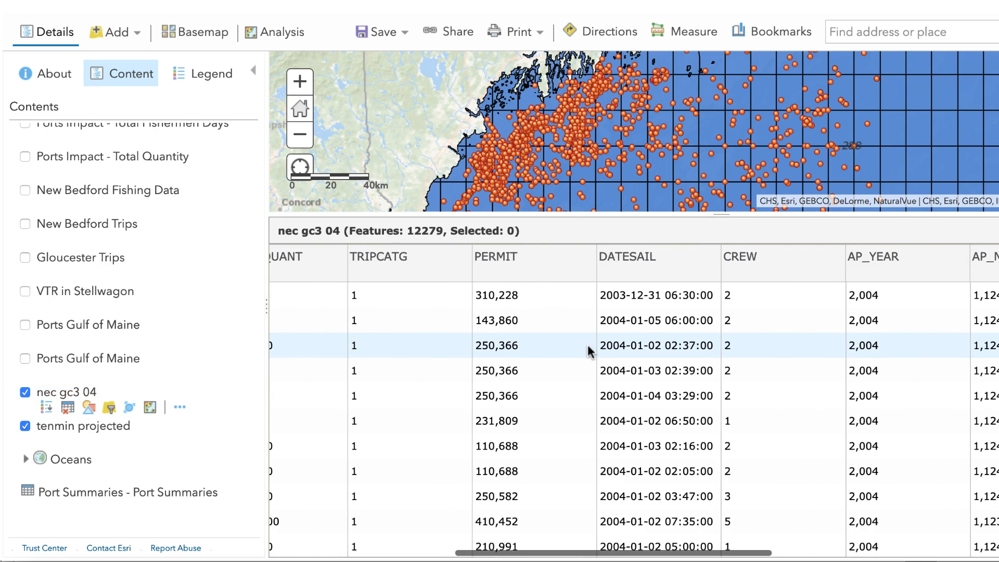
{"action": "scroll", "coordinate": [588, 350], "scroll_direction": "right", "scroll_amount": 3}
{"action": "scroll", "coordinate": [590, 351], "scroll_direction": "right", "scroll_amount": 13}
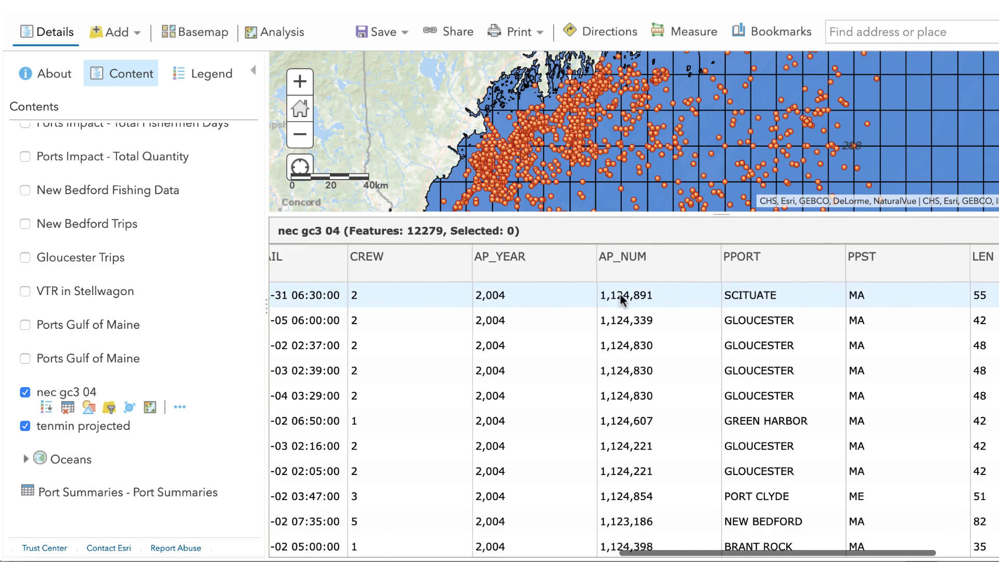
{"action": "scroll", "coordinate": [449, 331], "scroll_direction": "right", "scroll_amount": 2}
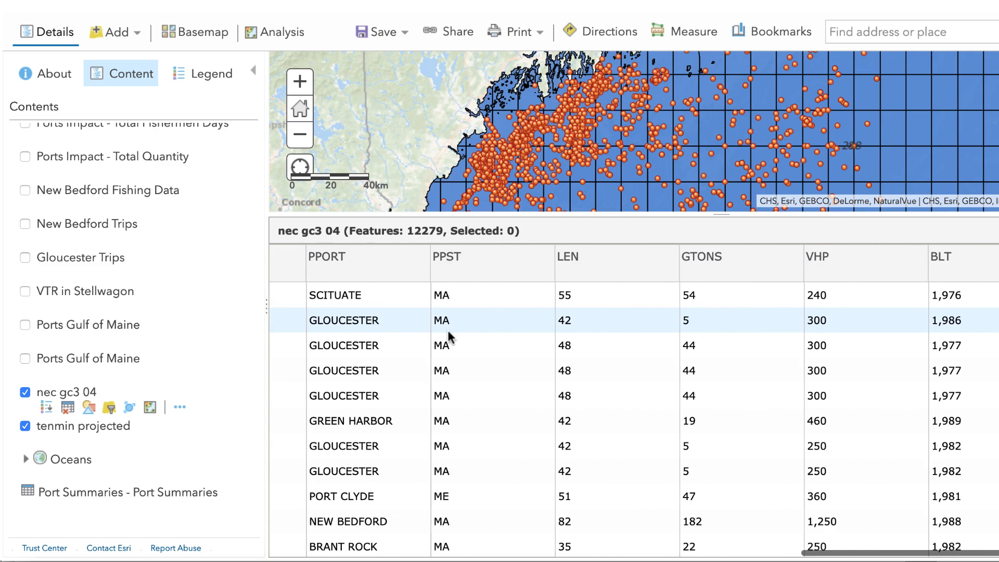
- Examine the nec gc3 04 attribute table's trip, catch, crew, port and vessel fields, through to Fishermen Days at Sea
{"action": "scroll", "coordinate": [588, 299], "scroll_direction": "right", "scroll_amount": 3}
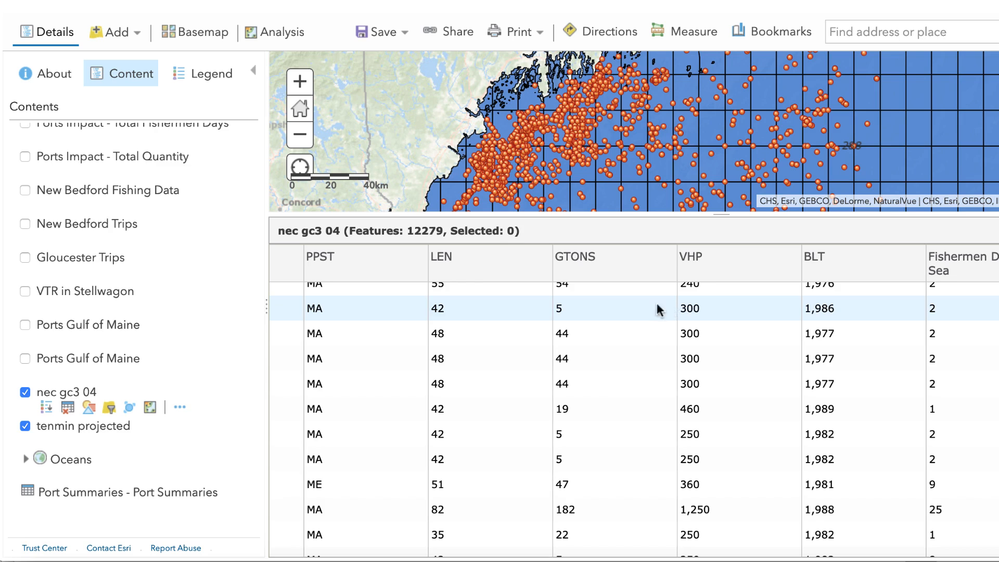
{"action": "scroll", "coordinate": [674, 345], "scroll_direction": "left", "scroll_amount": 5}
{"action": "scroll", "coordinate": [674, 353], "scroll_direction": "left", "scroll_amount": 8}
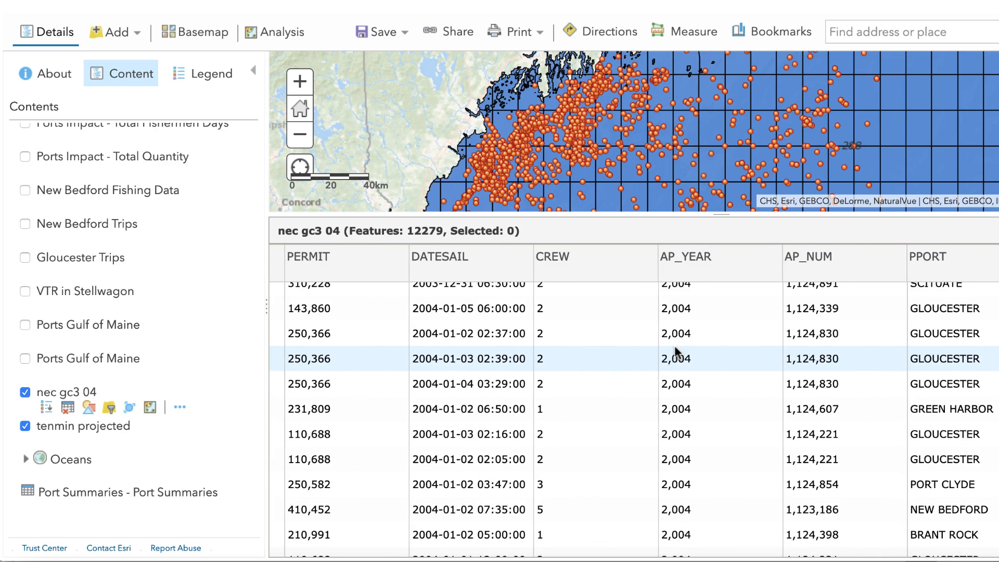
{"action": "scroll", "coordinate": [675, 345], "scroll_direction": "left", "scroll_amount": 7}
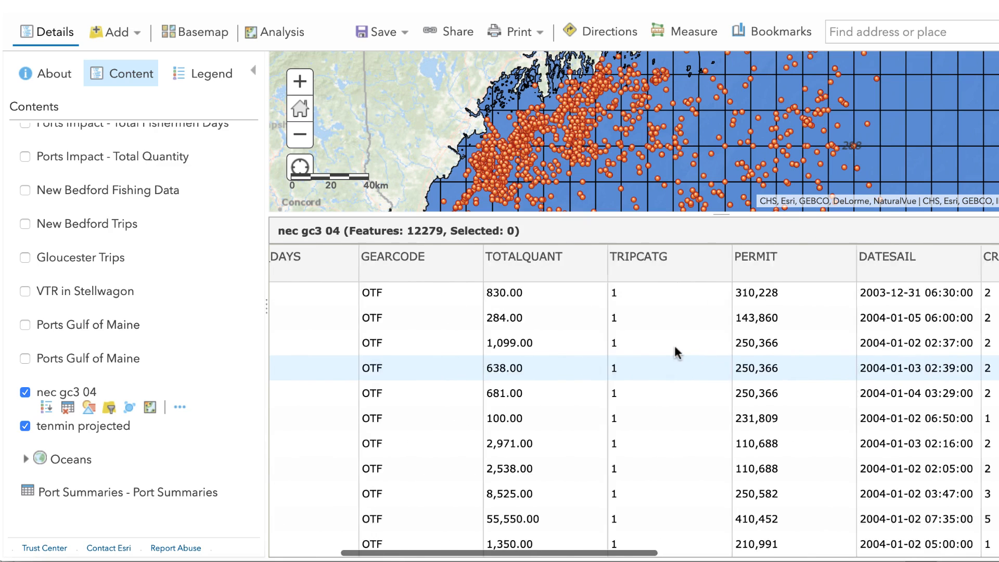
{"action": "scroll", "coordinate": [675, 345], "scroll_direction": "left", "scroll_amount": 3}
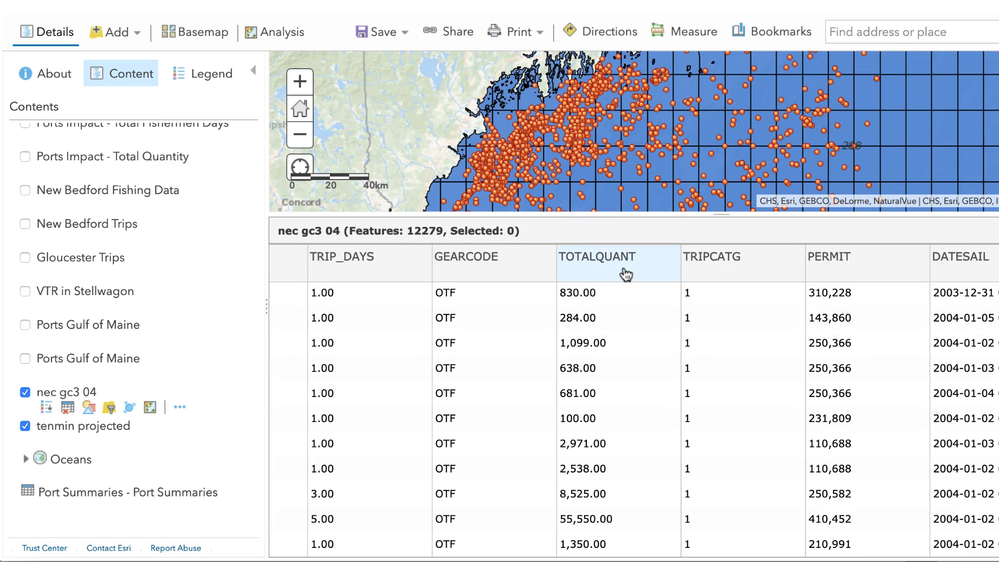
{"action": "scroll", "coordinate": [624, 310], "scroll_direction": "right", "scroll_amount": 10}
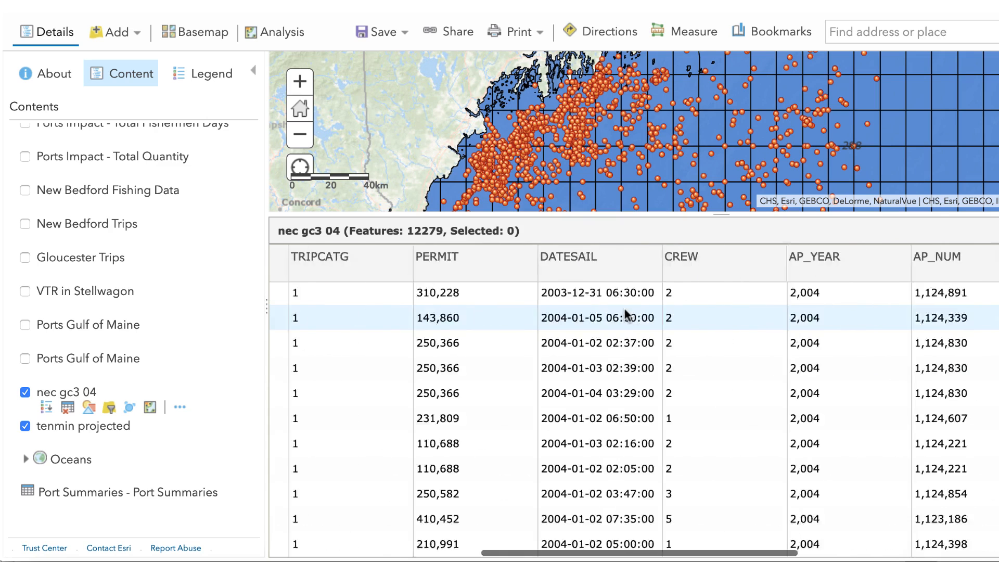
{"action": "scroll", "coordinate": [625, 311], "scroll_direction": "right", "scroll_amount": 5}
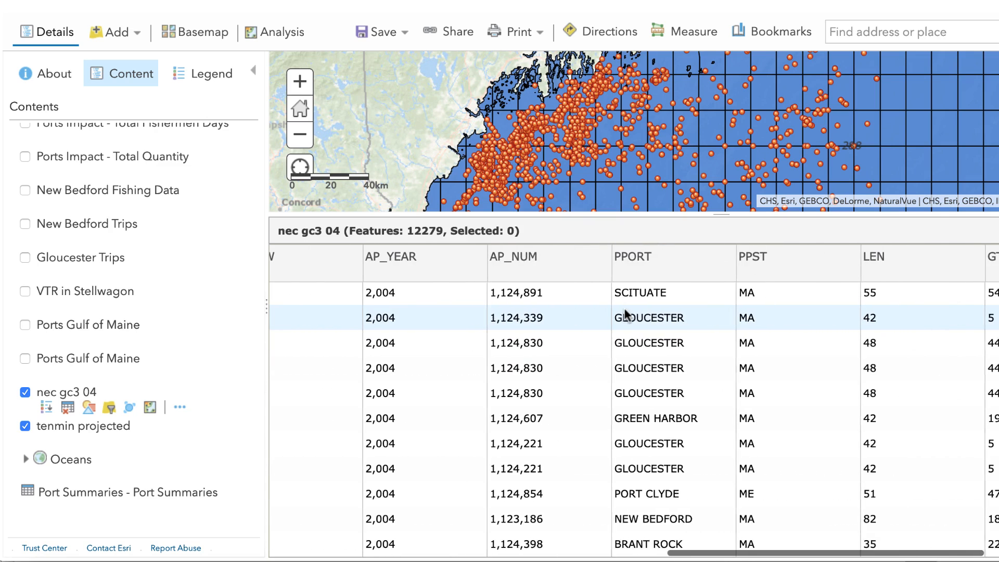
{"action": "scroll", "coordinate": [624, 308], "scroll_direction": "right", "scroll_amount": 1}
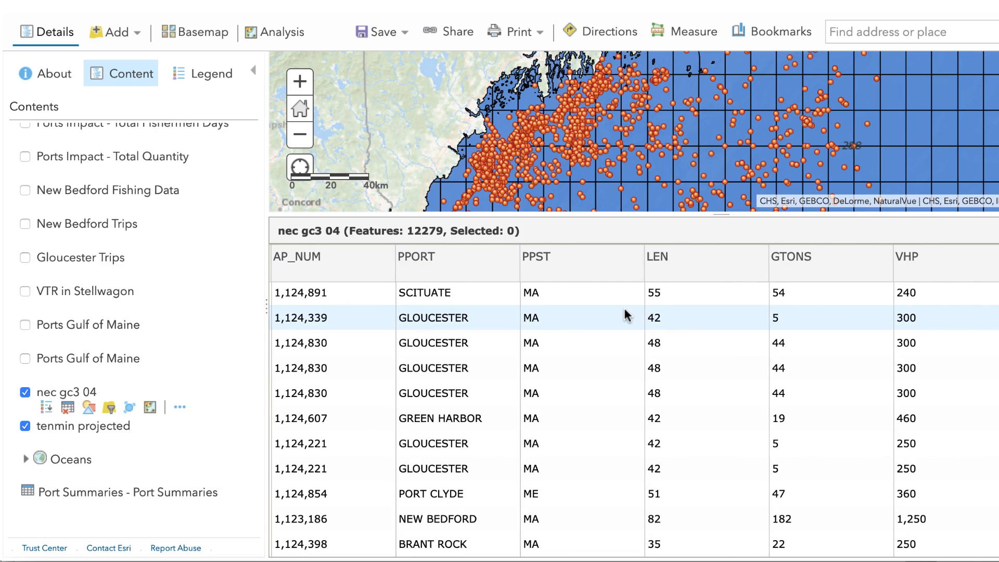
{"action": "scroll", "coordinate": [625, 310], "scroll_direction": "right", "scroll_amount": 5}
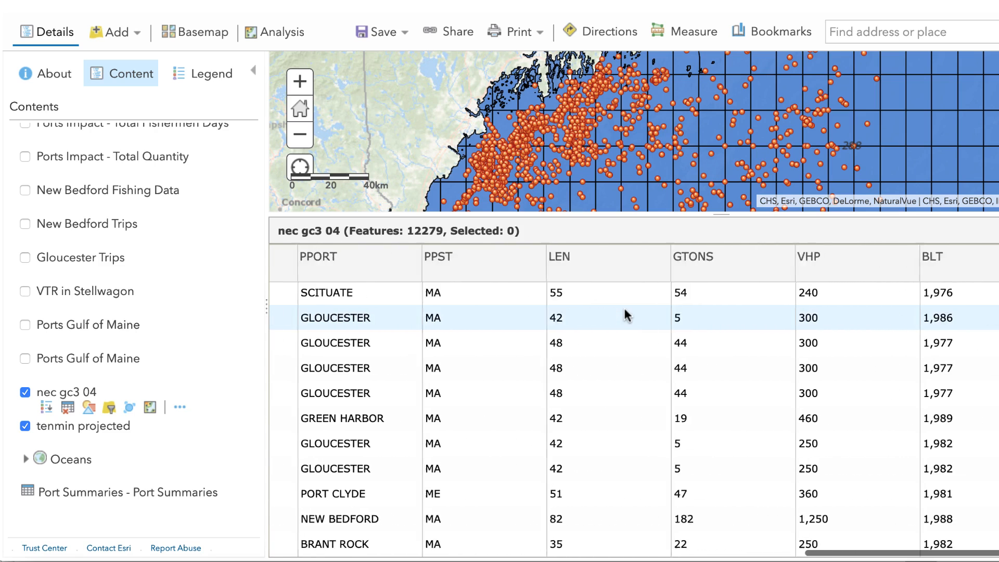
{"action": "scroll", "coordinate": [624, 307], "scroll_direction": "right", "scroll_amount": 1}
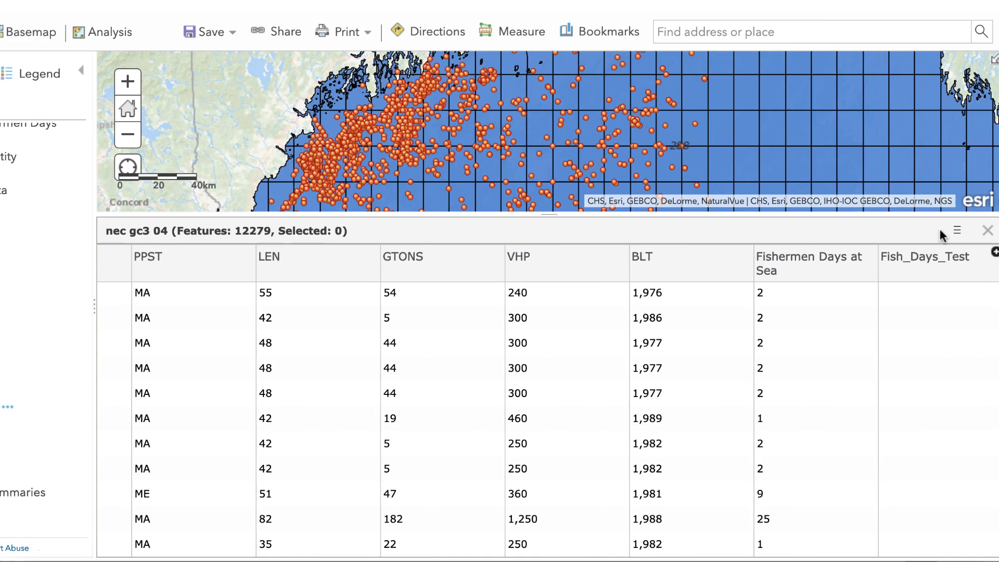
- Define a new Integer field FISH_DAYS with display name Fishermen Days at Sea for nec gc3 04, but cancel adding it
{"action": "left_click", "coordinate": [959, 231]}
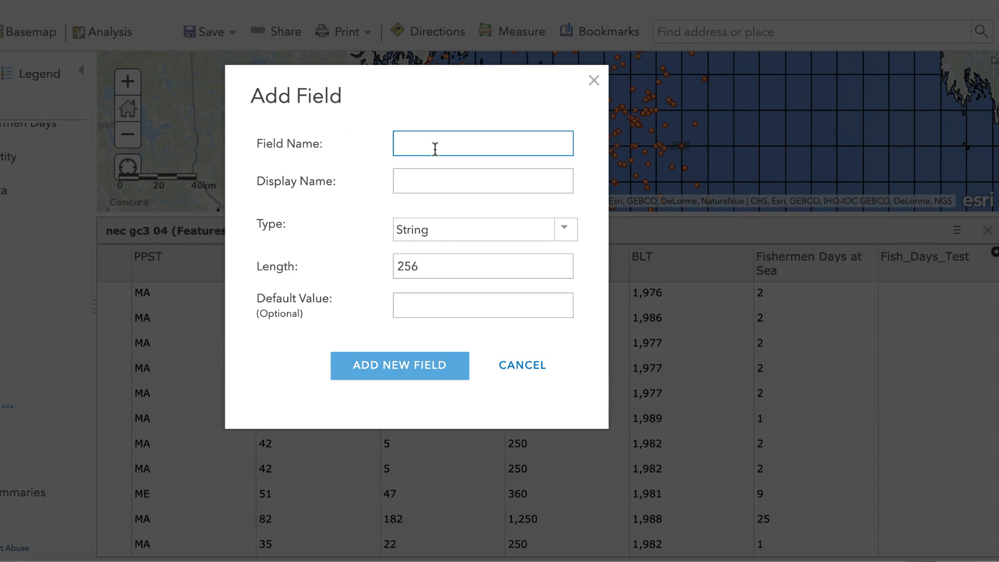
{"action": "left_click", "coordinate": [444, 186]}
{"action": "left_click", "coordinate": [460, 144]}
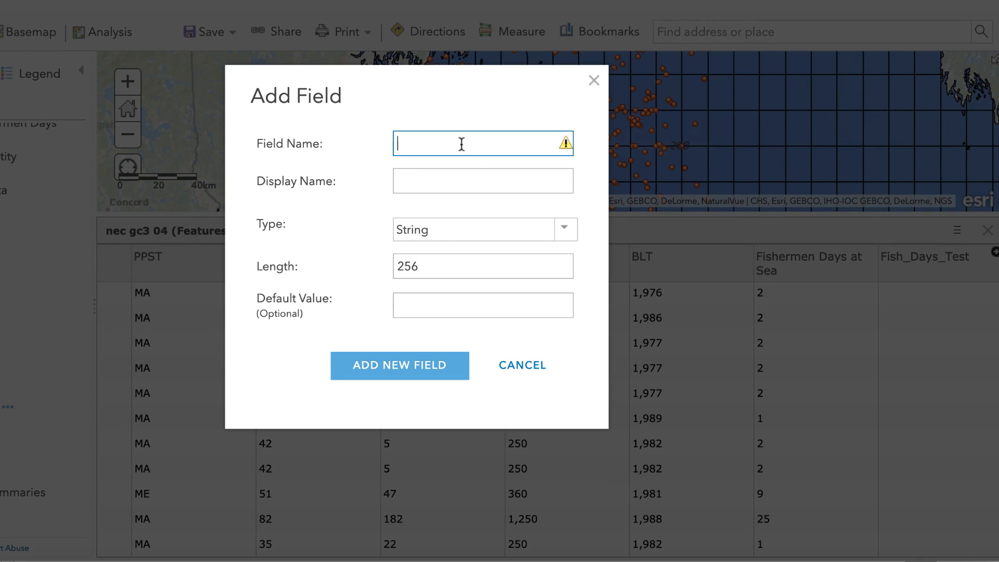
{"action": "type", "text": "FlSH_DAYS"}
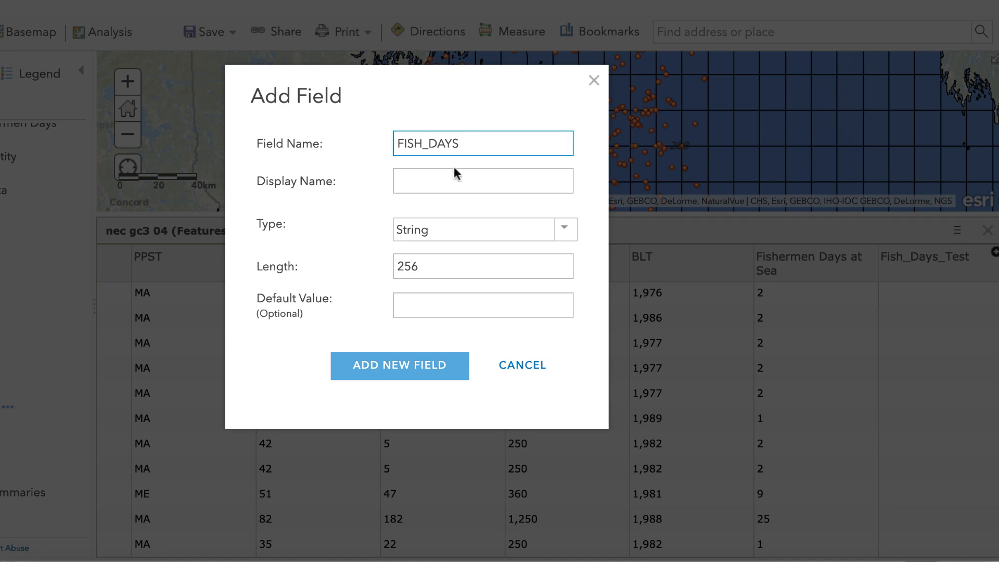
{"action": "left_click", "coordinate": [454, 175]}
{"action": "type", "text": "Fisher"}
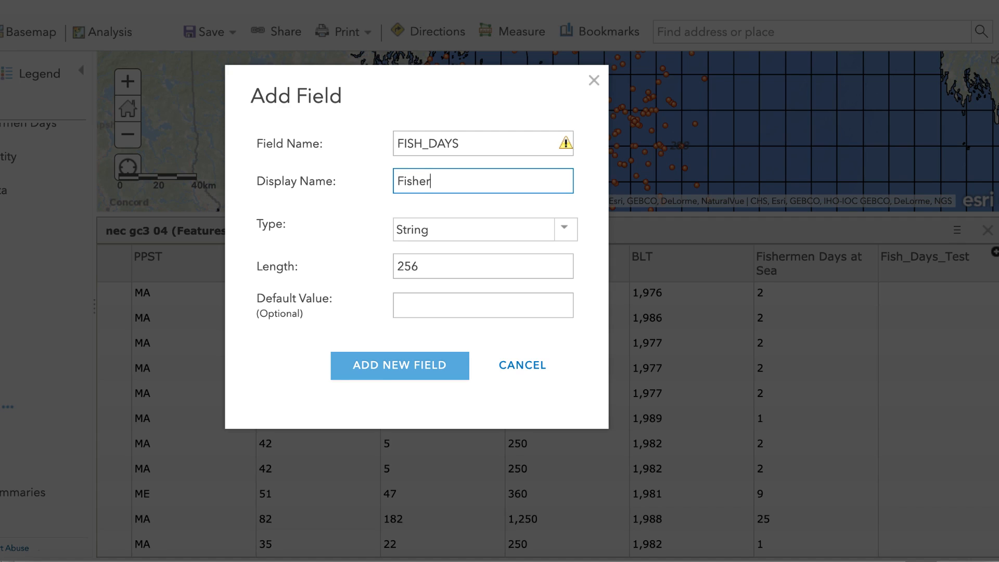
{"action": "type", "text": "men Days at Sea"}
{"action": "left_click", "coordinate": [567, 233]}
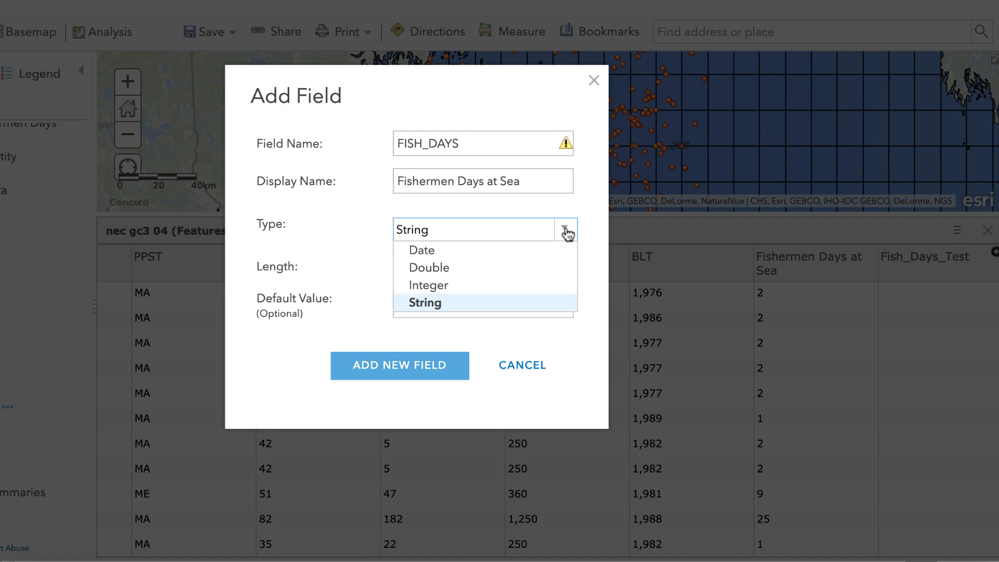
{"action": "left_click", "coordinate": [477, 292]}
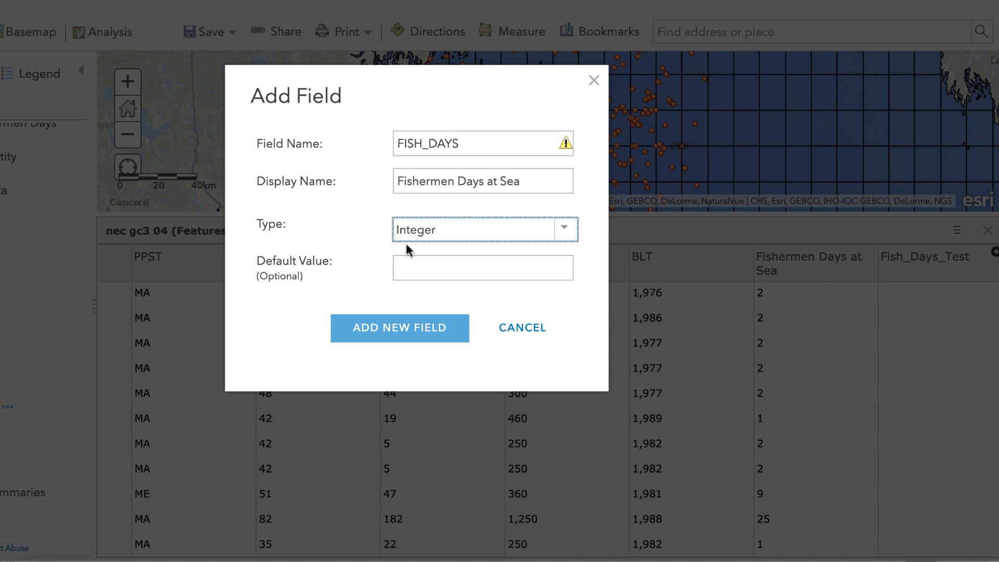
{"action": "left_click", "coordinate": [523, 333]}
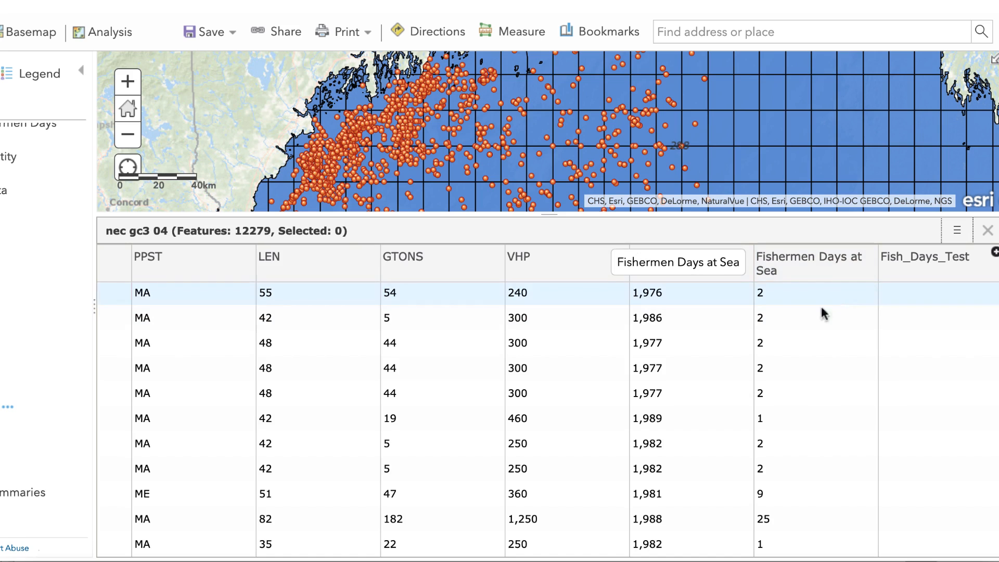
- Build the SQL expression TRIP_DAYS * CREW for the Fishermen Days at Sea field, and close the calculator without calculating
{"action": "left_click", "coordinate": [821, 270]}
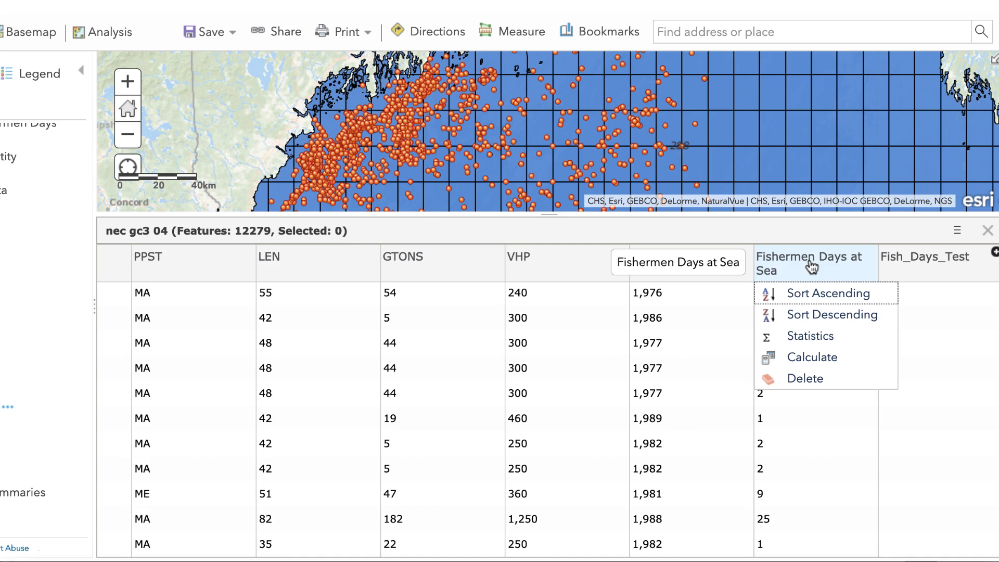
{"action": "left_click", "coordinate": [839, 359]}
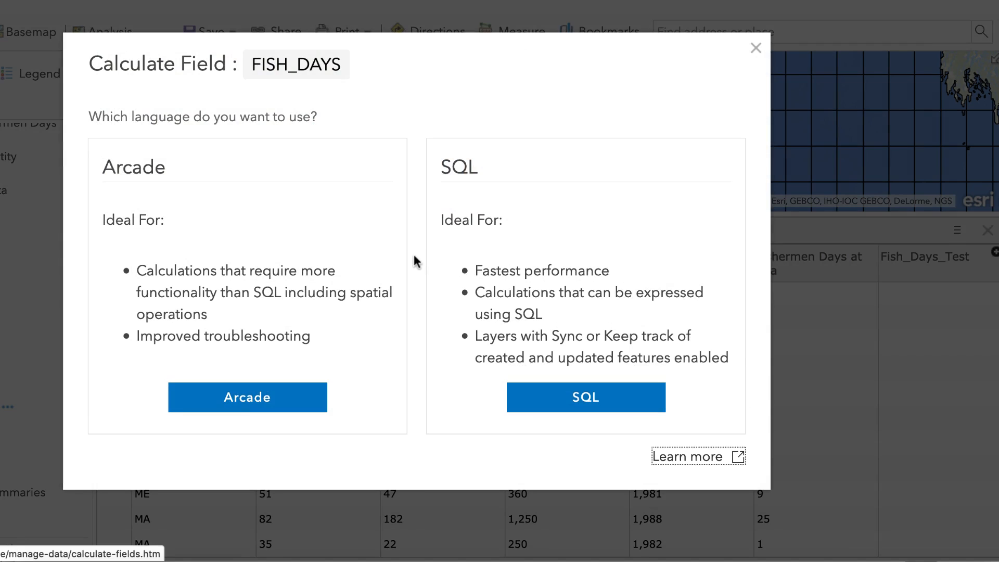
{"action": "left_click", "coordinate": [605, 399]}
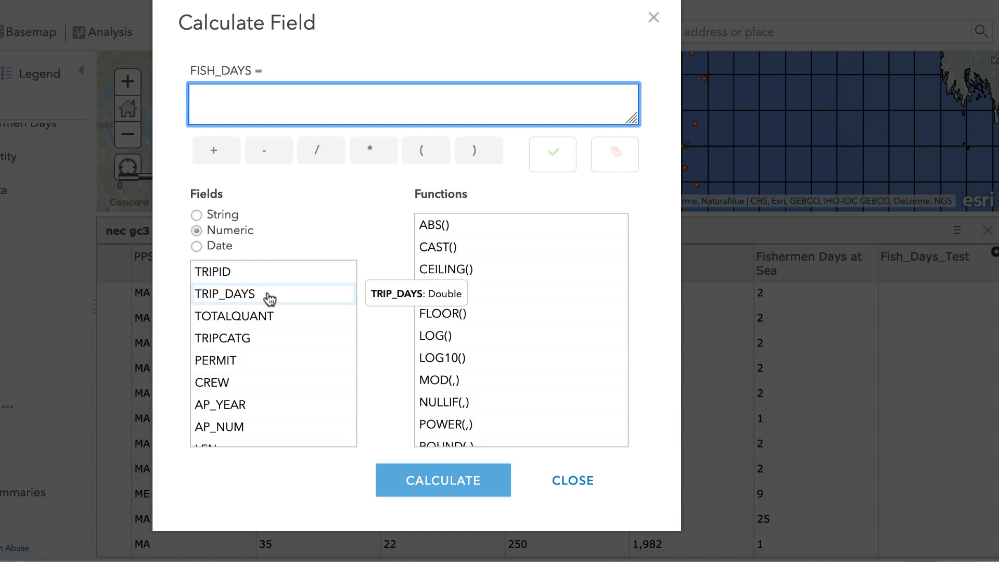
{"action": "left_click", "coordinate": [235, 301]}
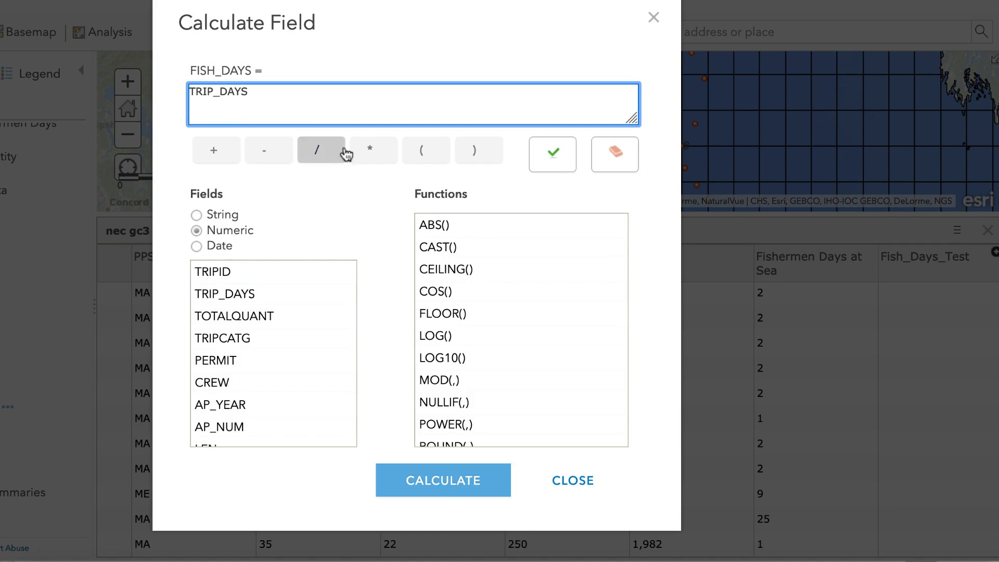
{"action": "left_click", "coordinate": [374, 151]}
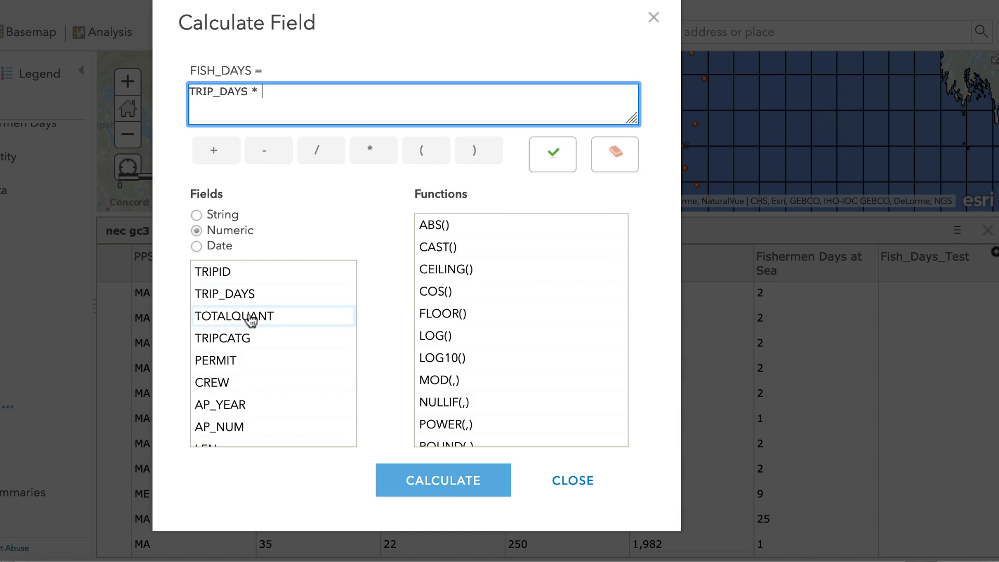
{"action": "left_click", "coordinate": [216, 383]}
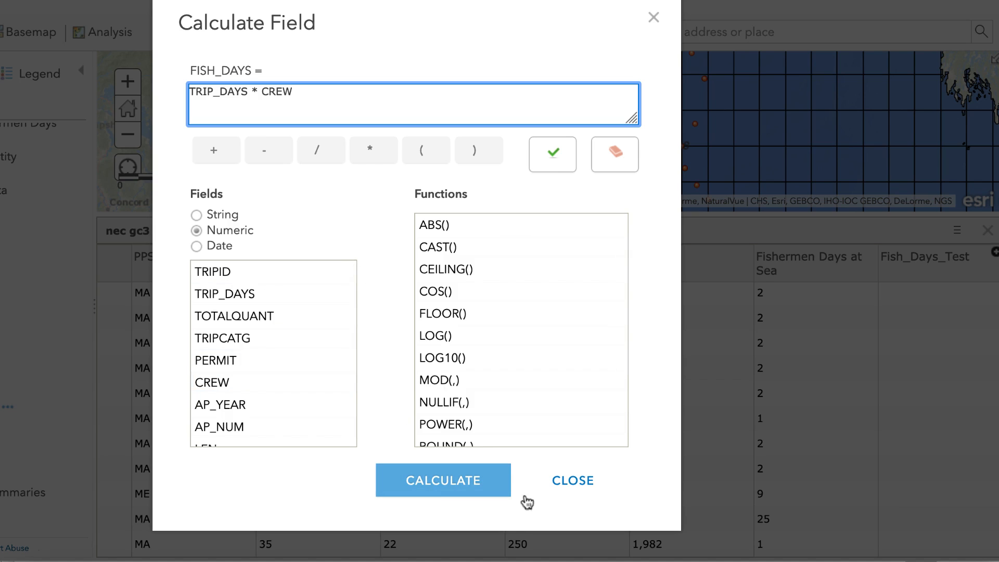
{"action": "left_click", "coordinate": [578, 486]}
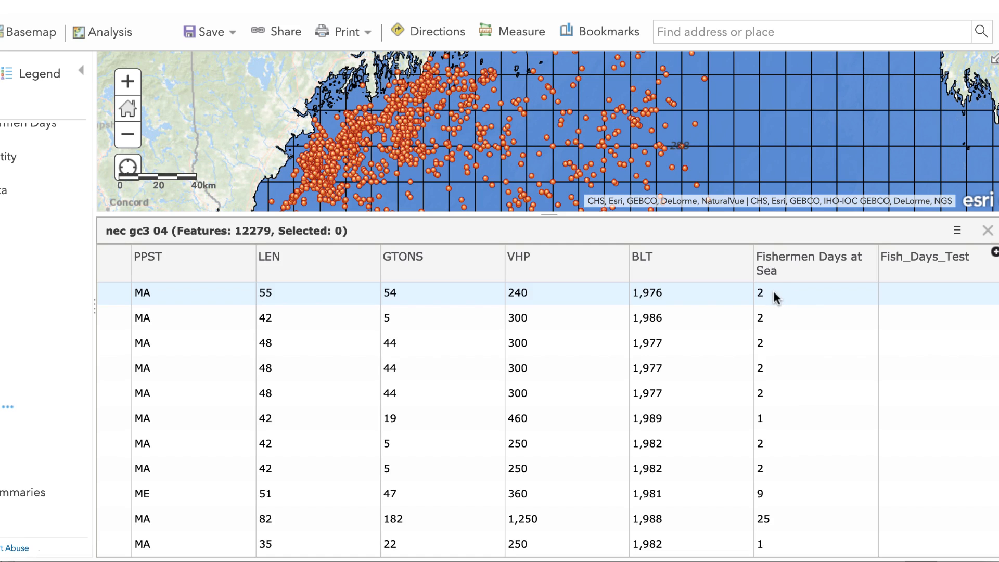
- Review the trip fields in the nec gc3 04 table, close it, and view the trip points and grid across the Gulf of Maine
{"action": "scroll", "coordinate": [774, 293], "scroll_direction": "left", "scroll_amount": 10}
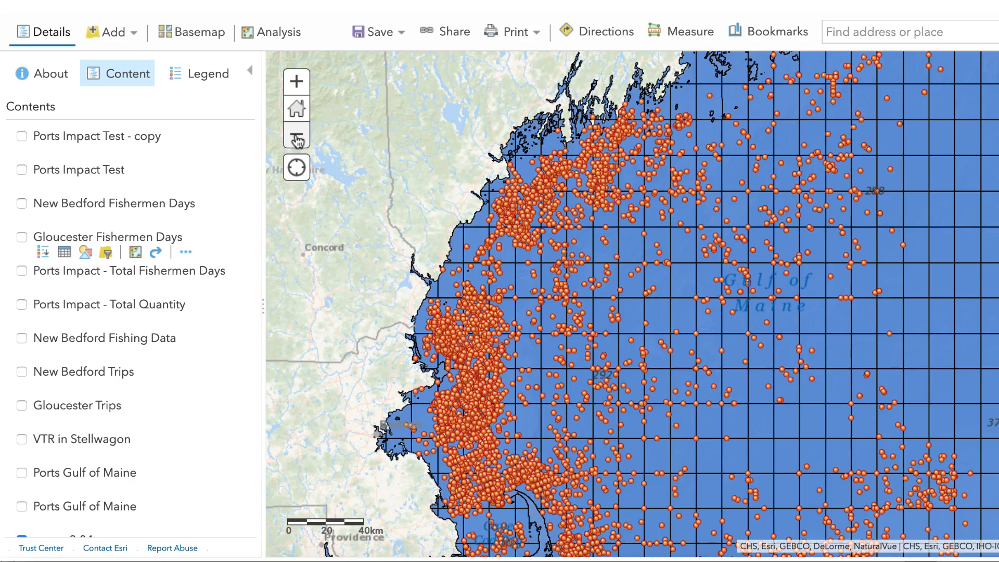
{"action": "scroll", "coordinate": [541, 258], "scroll_direction": "down", "scroll_amount": 2}
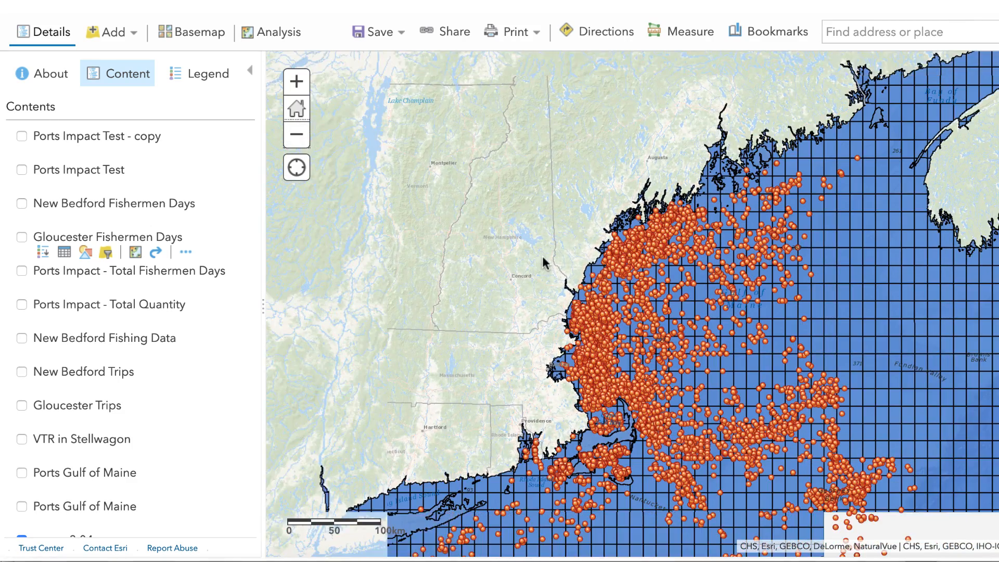
{"action": "left_click_drag", "start_coordinate": [543, 257], "coordinate": [518, 202]}
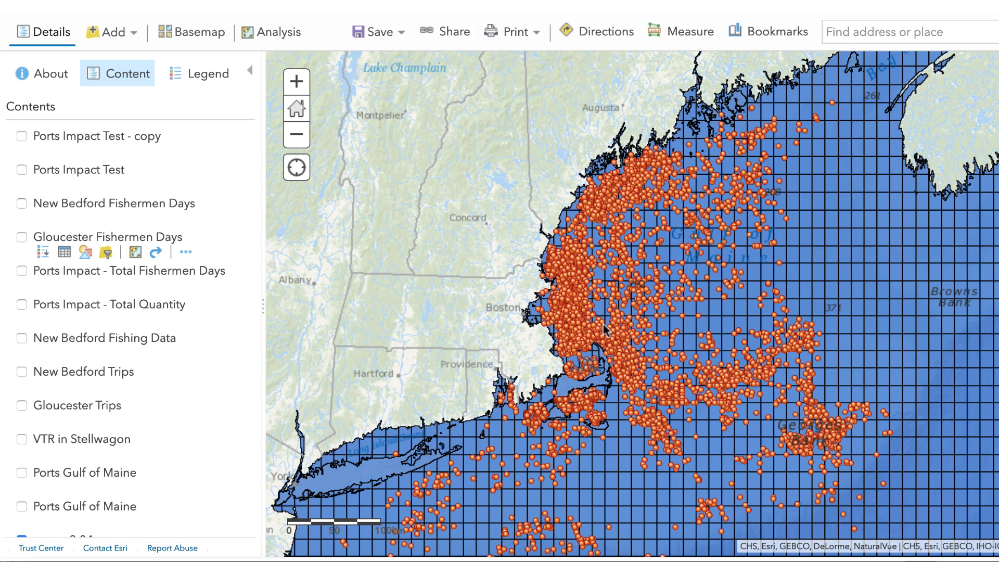
{"action": "scroll", "coordinate": [99, 328], "scroll_direction": "down", "scroll_amount": 3}
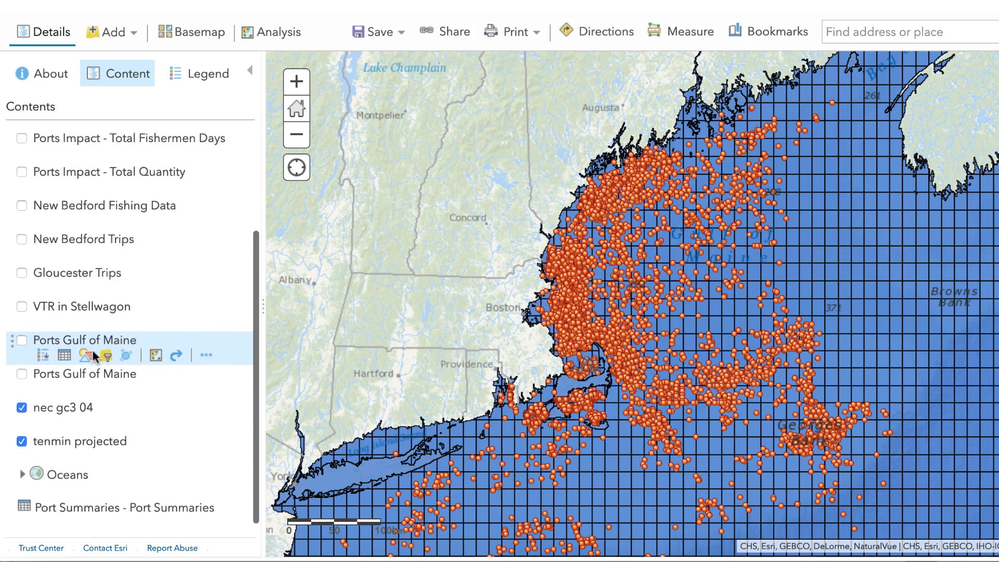
{"action": "scroll", "coordinate": [94, 357], "scroll_direction": "up", "scroll_amount": 3}
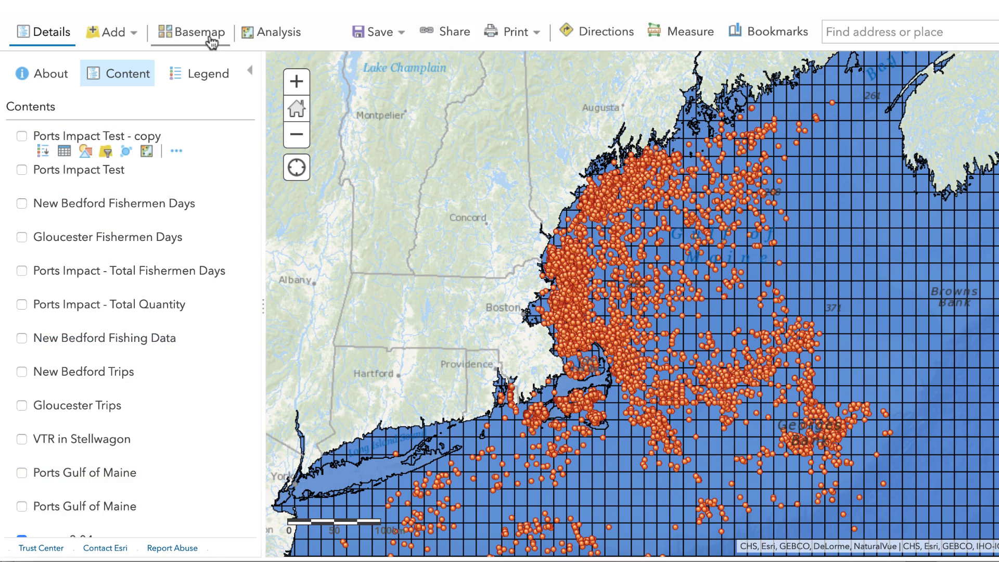
- Set up a Join Features analysis with tenmin_projected as the target layer and nec_gc3_04 as the layer to join
{"action": "left_click", "coordinate": [277, 35]}
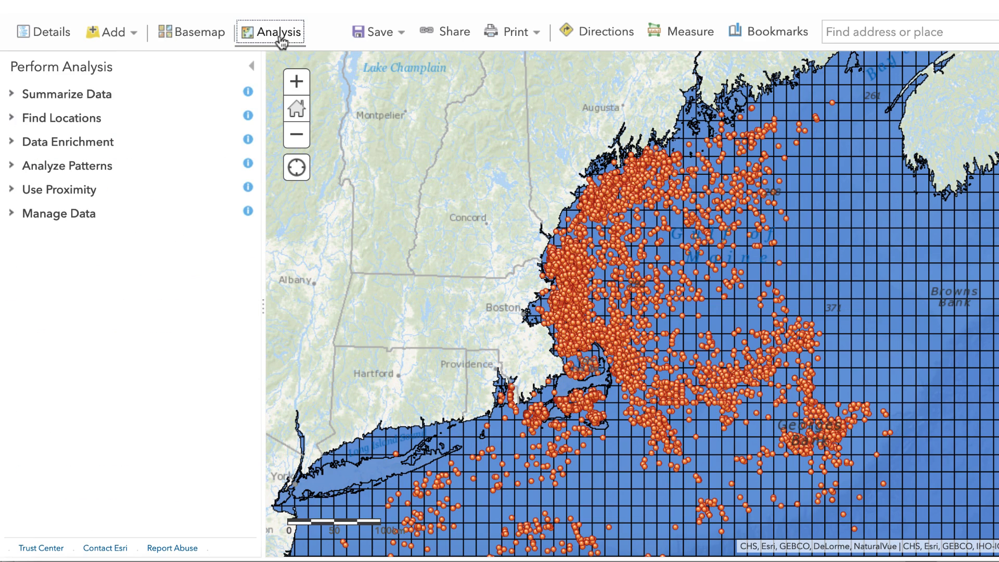
{"action": "left_click", "coordinate": [88, 94]}
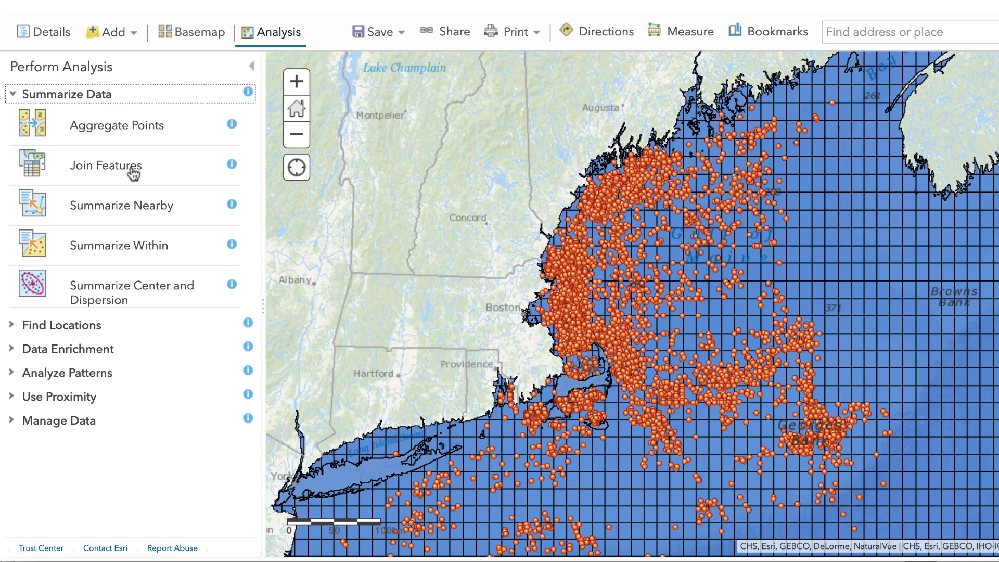
{"action": "left_click", "coordinate": [156, 174]}
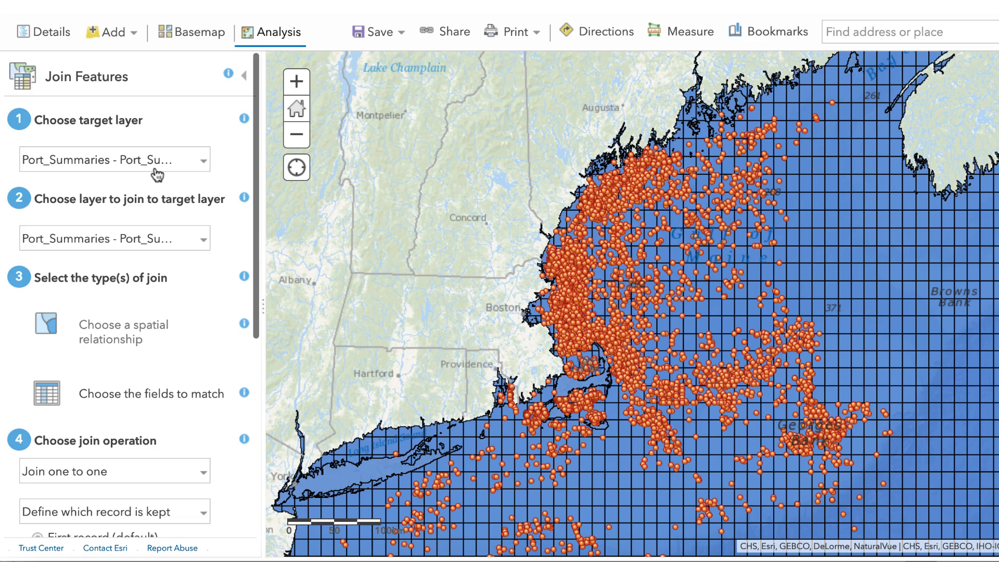
{"action": "left_click", "coordinate": [204, 163]}
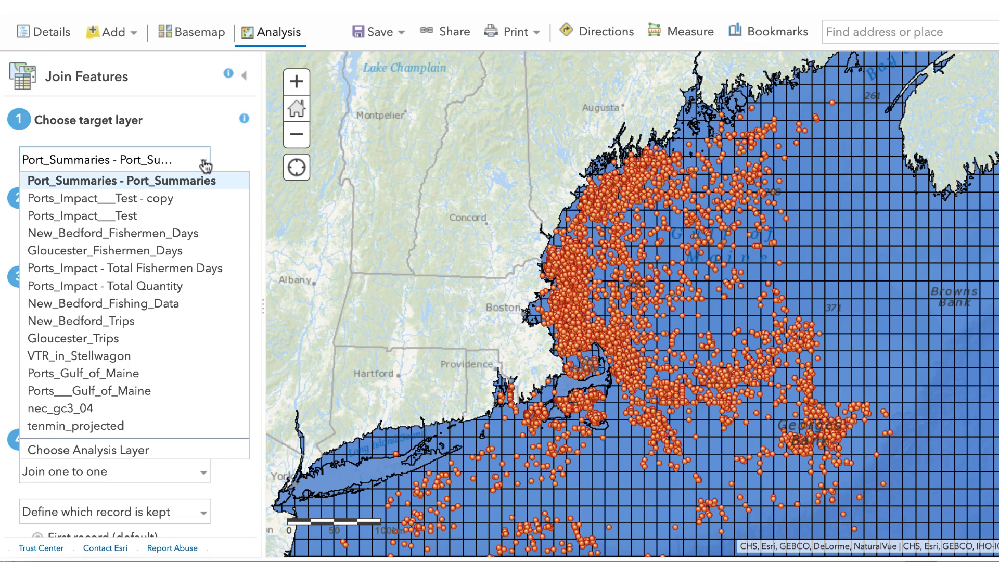
{"action": "left_click", "coordinate": [114, 428]}
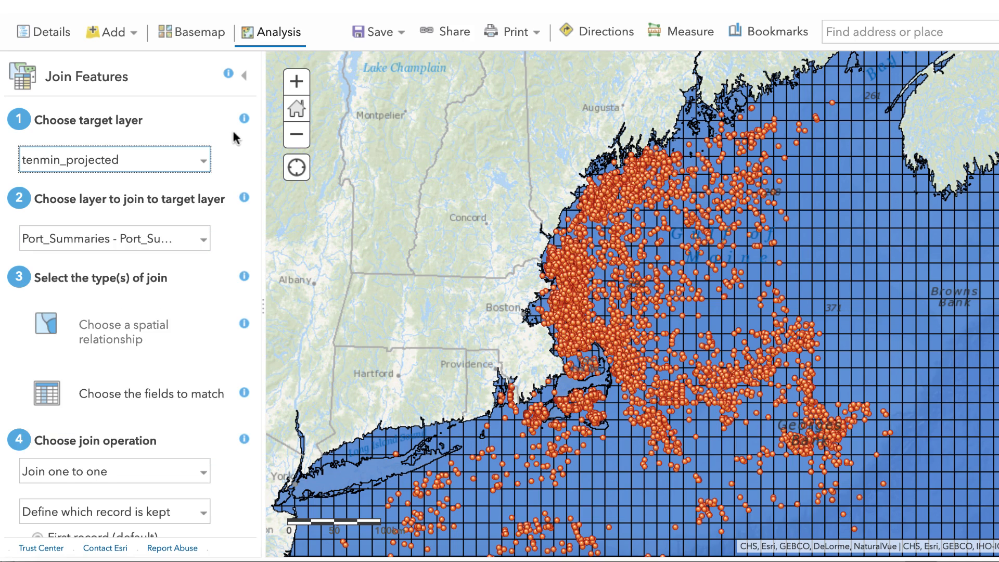
{"action": "left_click", "coordinate": [203, 243]}
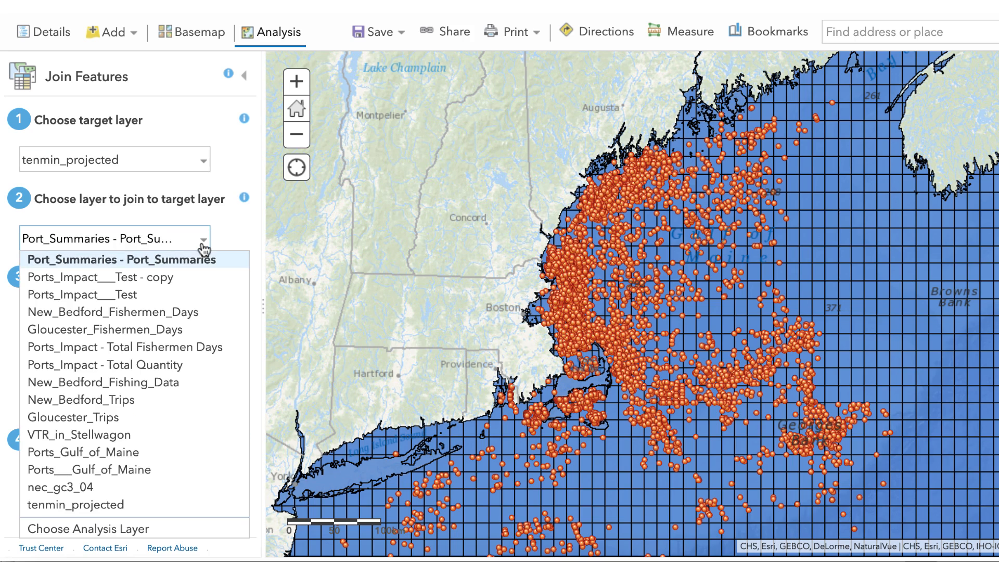
{"action": "left_click", "coordinate": [121, 487]}
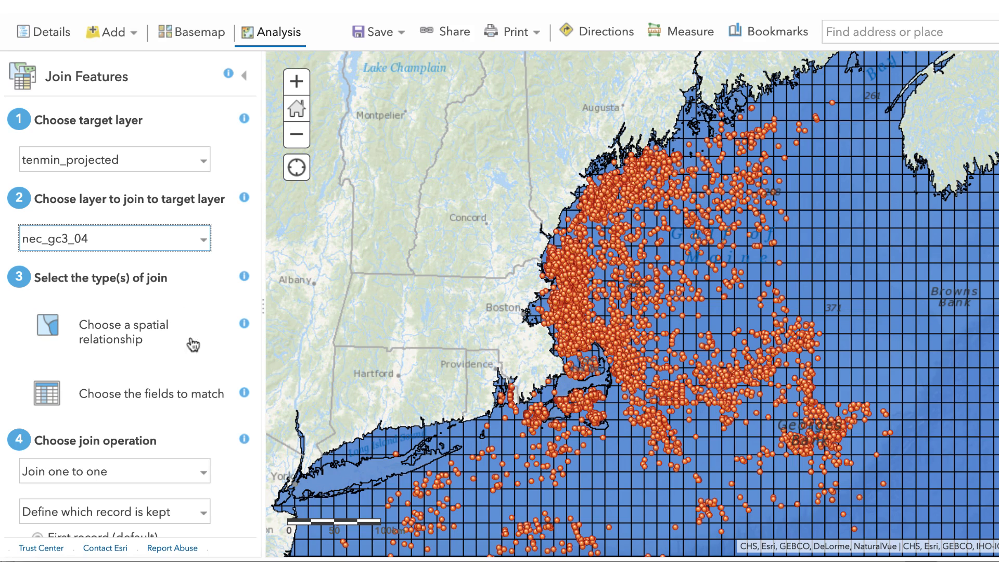
- Join the layers by an Intersects spatial relationship and have the one-to-one join add statistics
{"action": "left_click", "coordinate": [158, 342]}
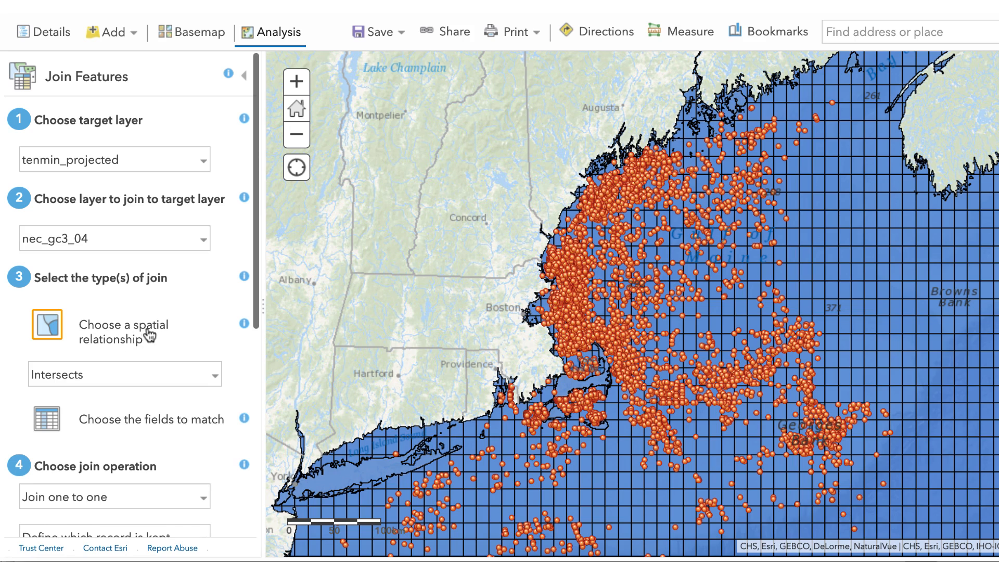
{"action": "scroll", "coordinate": [150, 336], "scroll_direction": "down", "scroll_amount": 2}
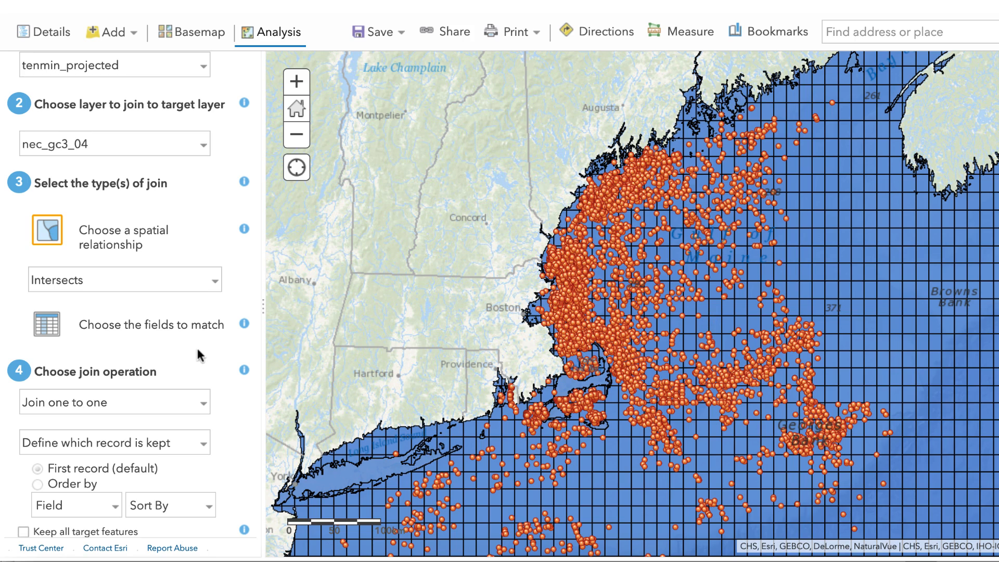
{"action": "scroll", "coordinate": [197, 346], "scroll_direction": "down", "scroll_amount": 2}
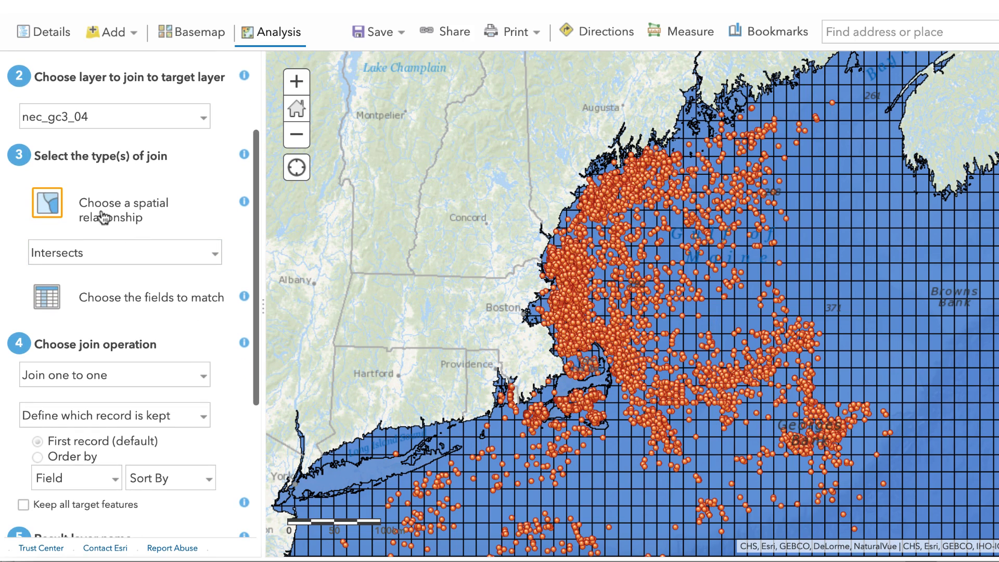
{"action": "scroll", "coordinate": [124, 250], "scroll_direction": "down", "scroll_amount": 5}
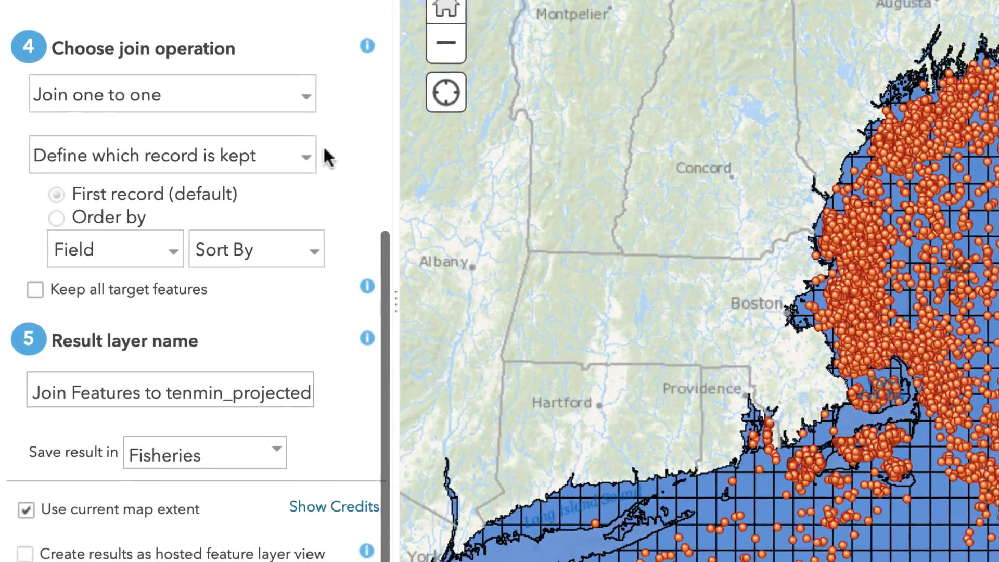
{"action": "left_click", "coordinate": [202, 213]}
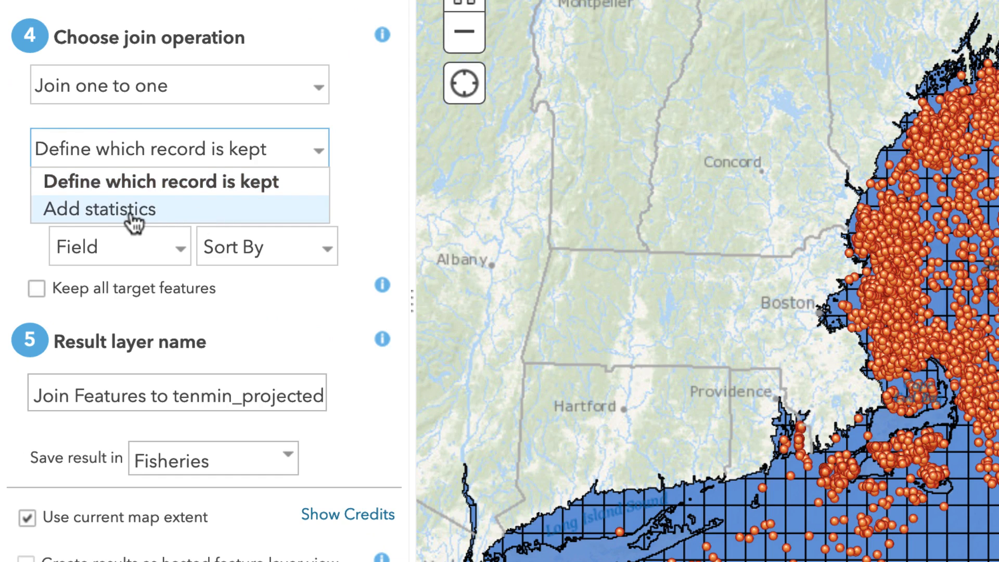
{"action": "left_click", "coordinate": [156, 210]}
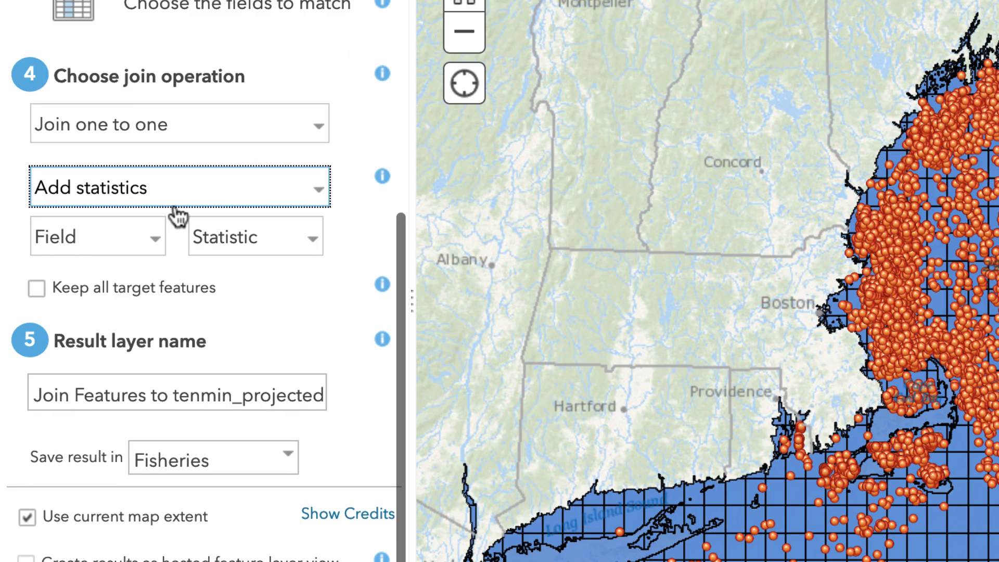
- Summarize the join by the Sum of Fishermen Days at Sea, removing the extra TOTAL field statistic
{"action": "left_click", "coordinate": [160, 242]}
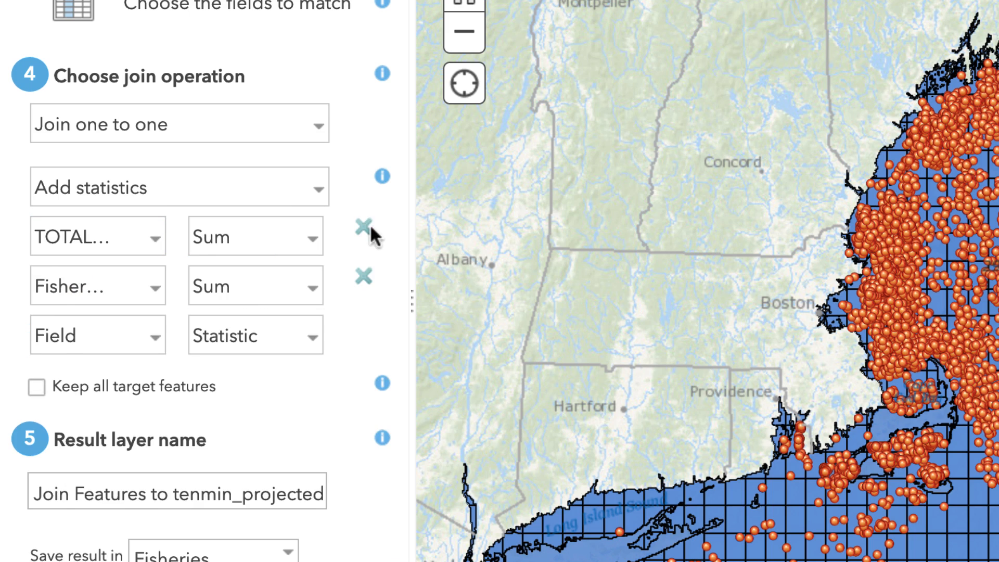
{"action": "left_click", "coordinate": [367, 226]}
{"action": "left_click", "coordinate": [151, 252]}
{"action": "scroll", "coordinate": [138, 357], "scroll_direction": "down", "scroll_amount": 3}
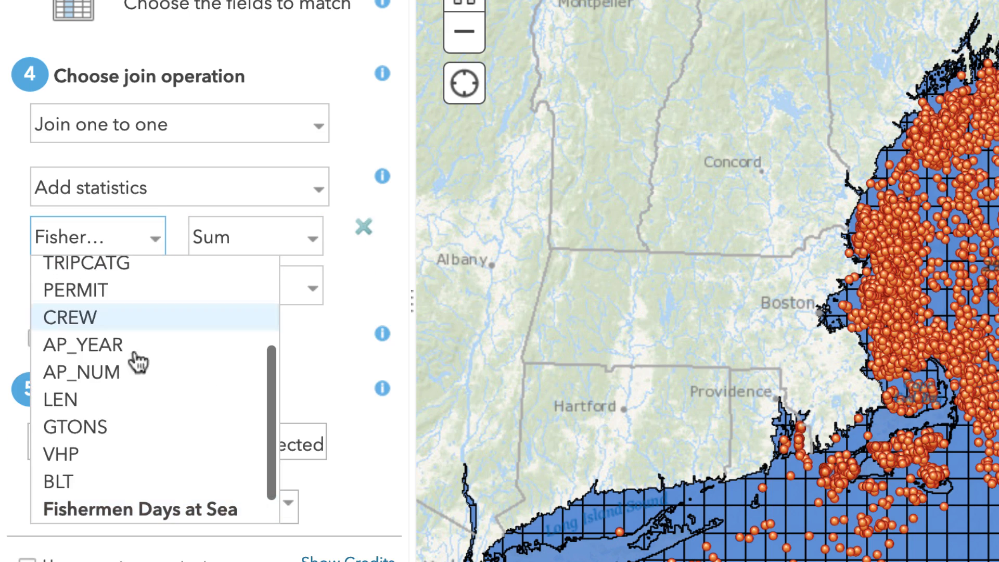
{"action": "left_click", "coordinate": [139, 511]}
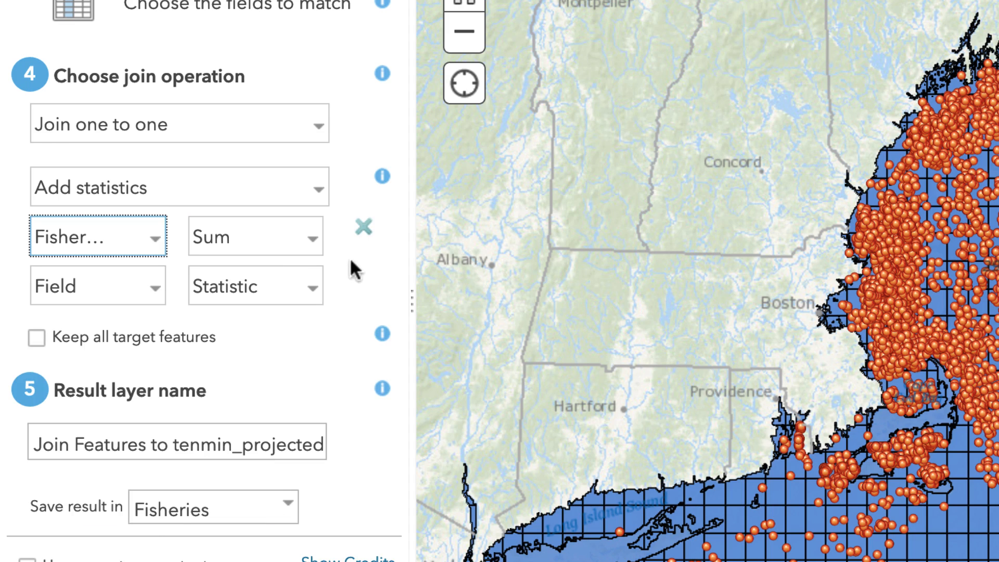
{"action": "left_click", "coordinate": [151, 248]}
{"action": "left_click", "coordinate": [150, 245]}
{"action": "scroll", "coordinate": [325, 356], "scroll_direction": "down", "scroll_amount": 1}
- Name the result layer Total Fishing Work, stop limiting it to the current map extent, and run the join analysis
{"action": "triple_click", "coordinate": [198, 395]}
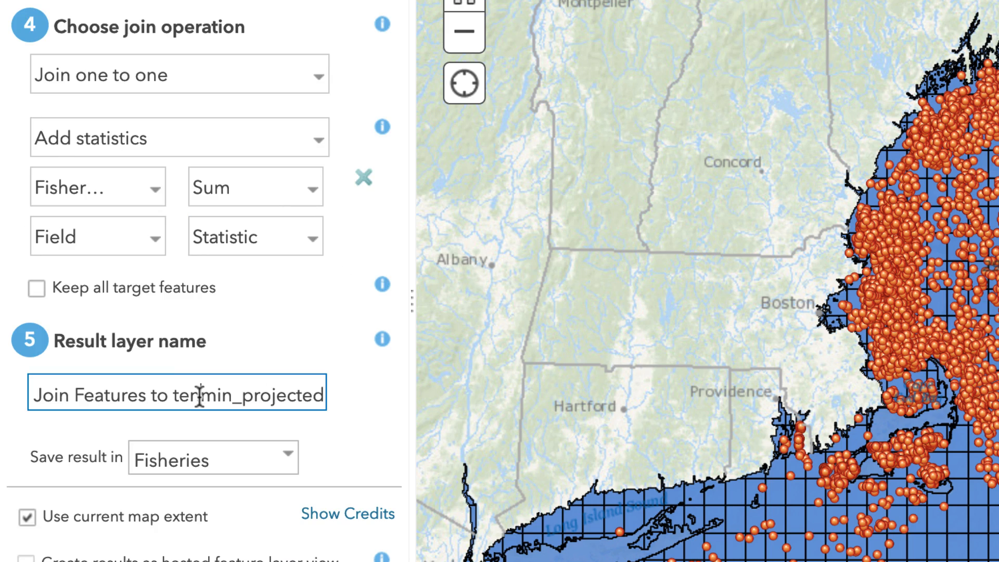
{"action": "type", "text": "Total Fishing Work"}
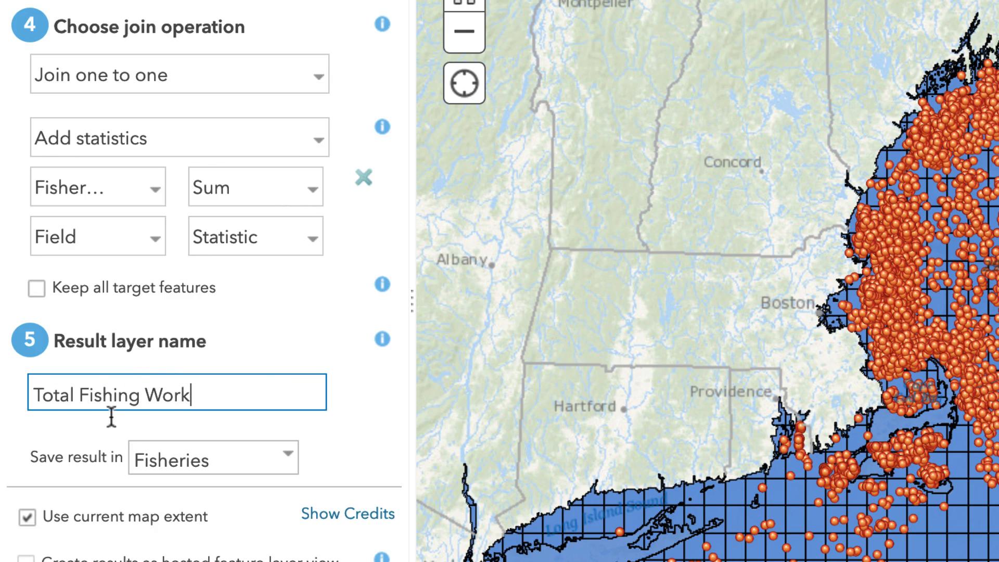
{"action": "left_click", "coordinate": [27, 516]}
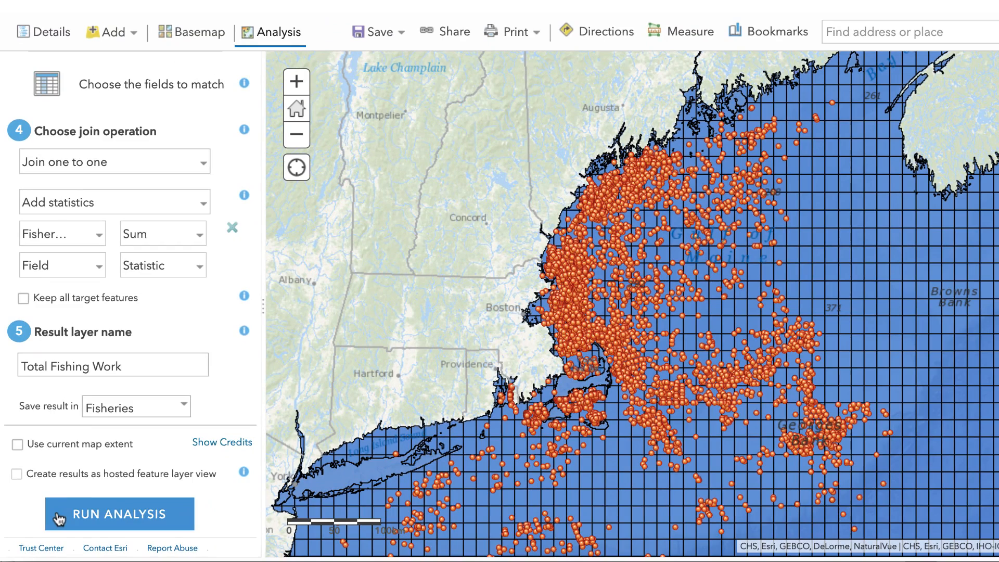
{"action": "left_click", "coordinate": [59, 518]}
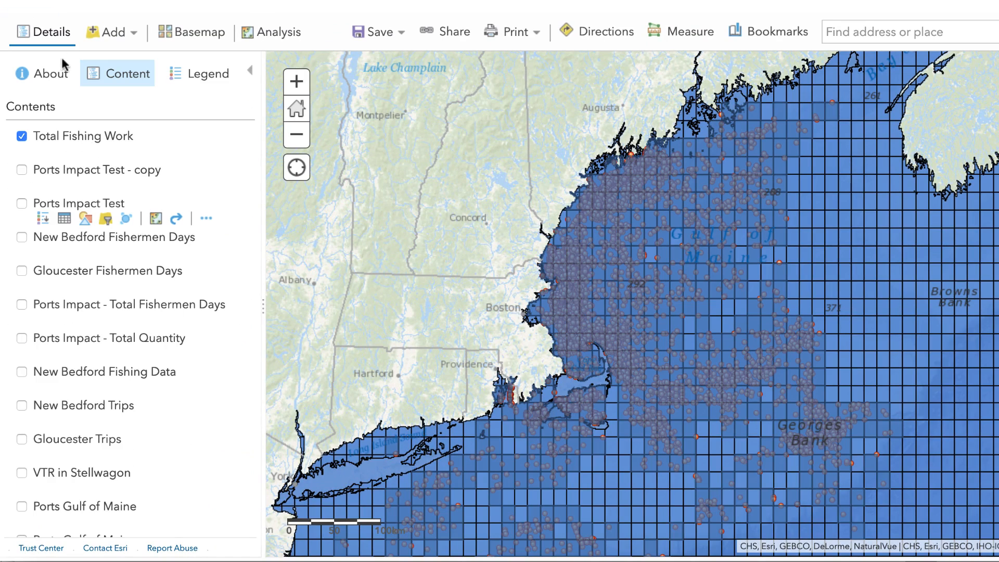
- Hide the nec gc3 04 trip points and the tenmin projected grid, keeping the Total Fishing Work layer on
{"action": "mouse_move", "coordinate": [119, 140]}
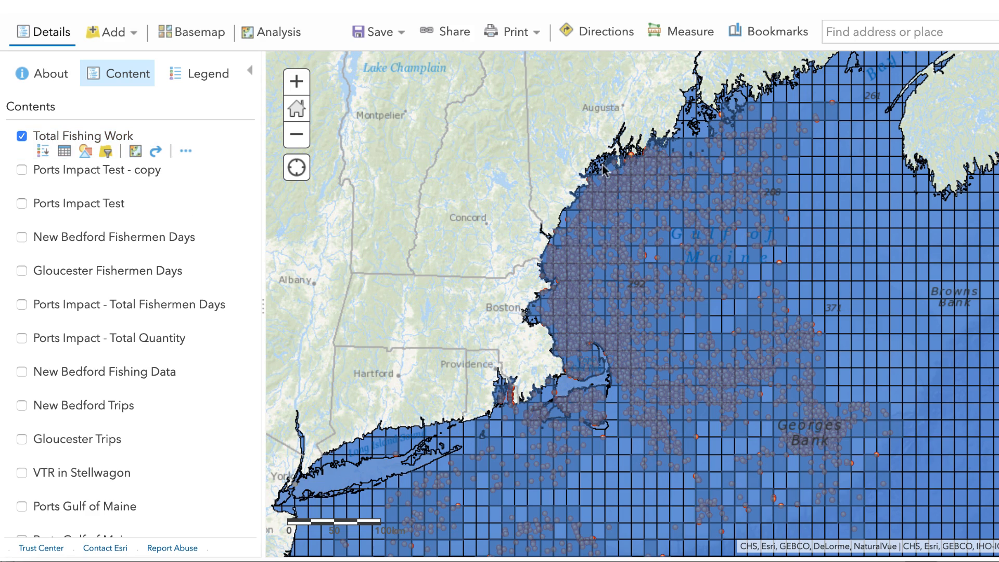
{"action": "mouse_move", "coordinate": [152, 254]}
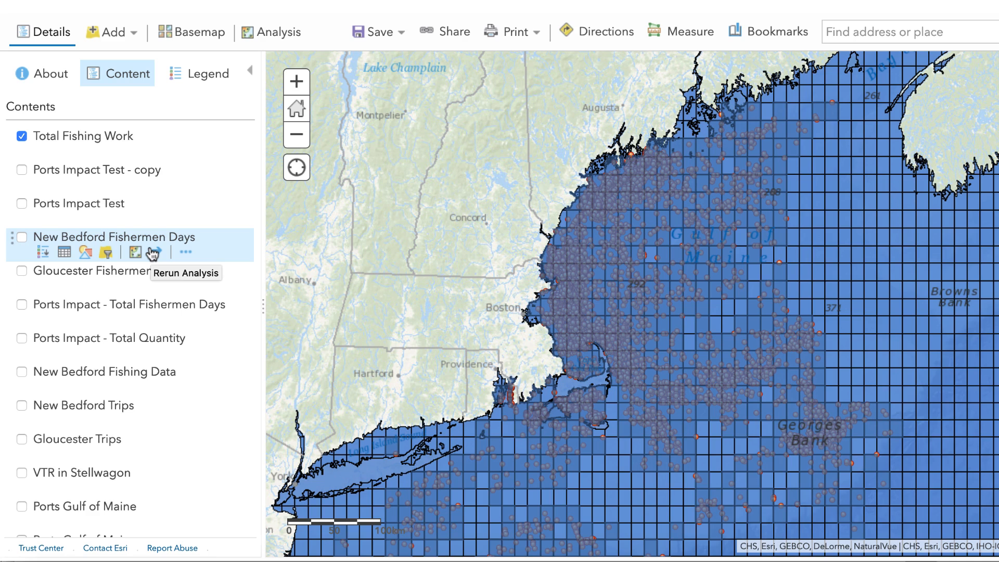
{"action": "scroll", "coordinate": [152, 254], "scroll_direction": "down", "scroll_amount": 4}
{"action": "left_click", "coordinate": [21, 393]}
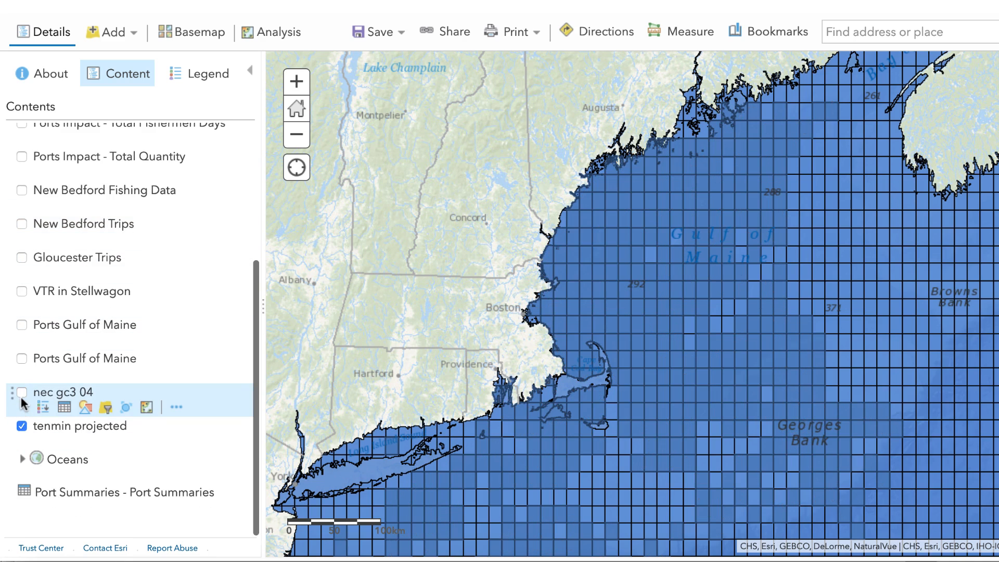
{"action": "left_click", "coordinate": [21, 426]}
{"action": "scroll", "coordinate": [111, 405], "scroll_direction": "up", "scroll_amount": 3}
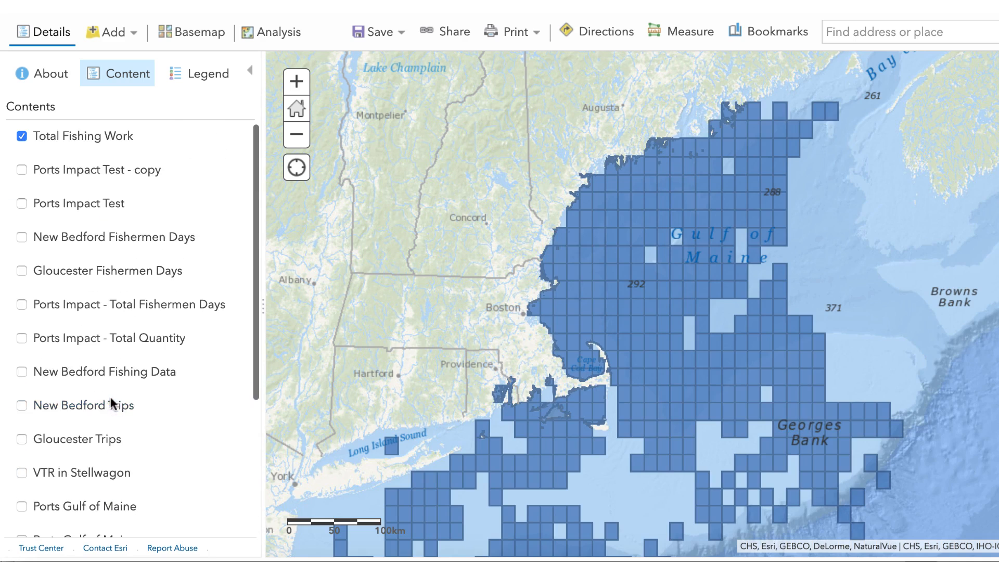
- Style the Total Fishing Work layer by the Sum FISH_DAYS attribute using Counts and Amounts (Color)
{"action": "mouse_move", "coordinate": [83, 152]}
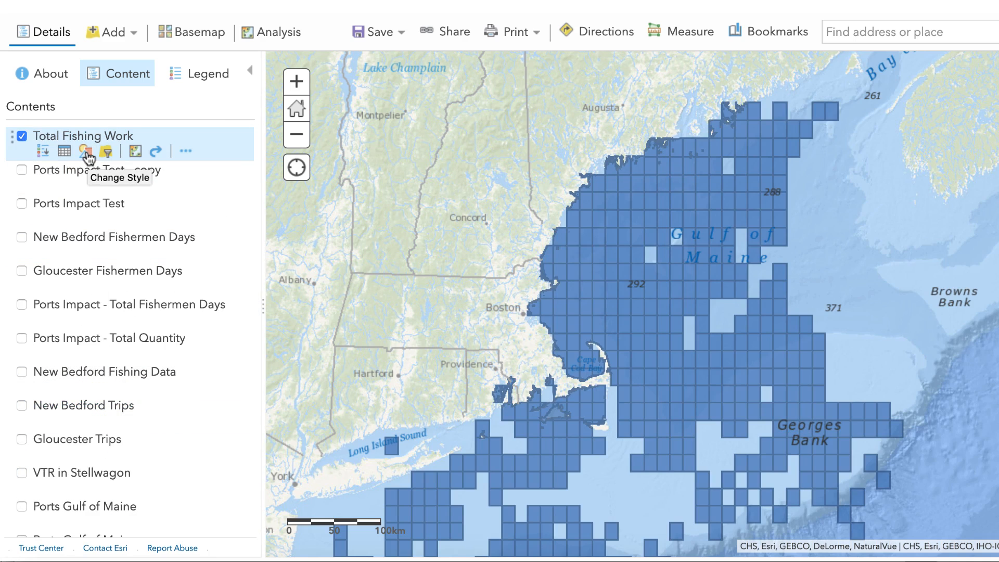
{"action": "left_click", "coordinate": [87, 153]}
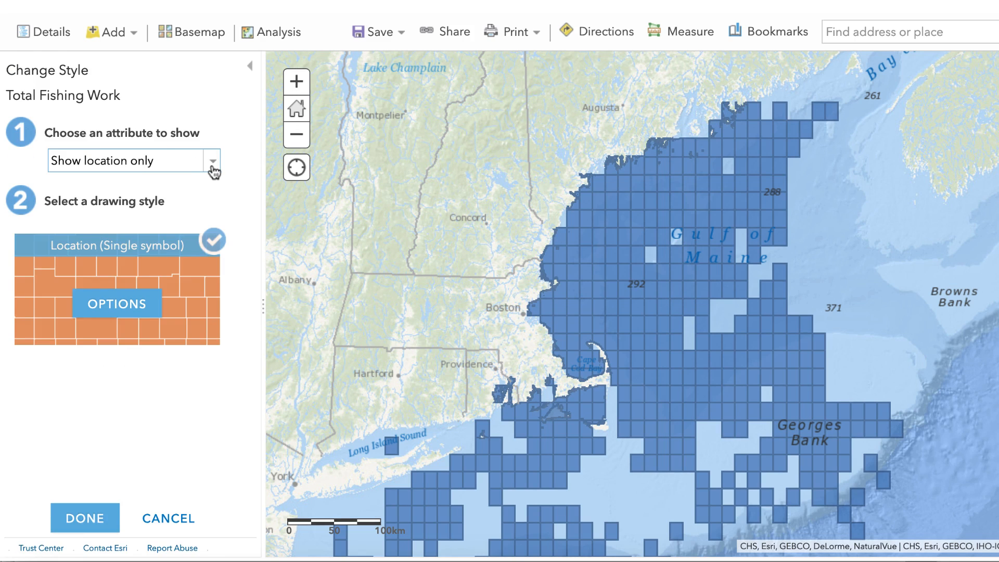
{"action": "left_click", "coordinate": [213, 168]}
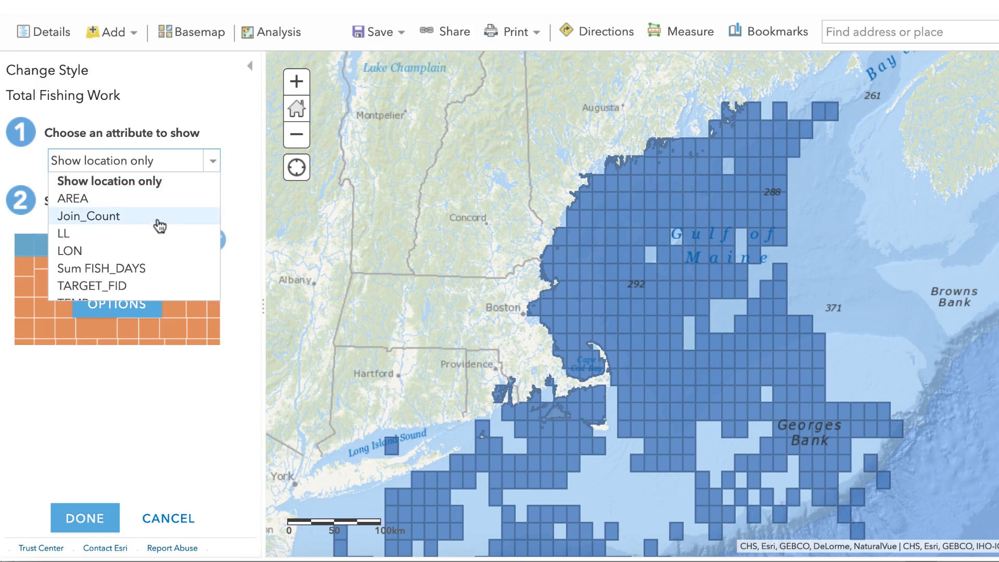
{"action": "scroll", "coordinate": [151, 232], "scroll_direction": "down", "scroll_amount": 3}
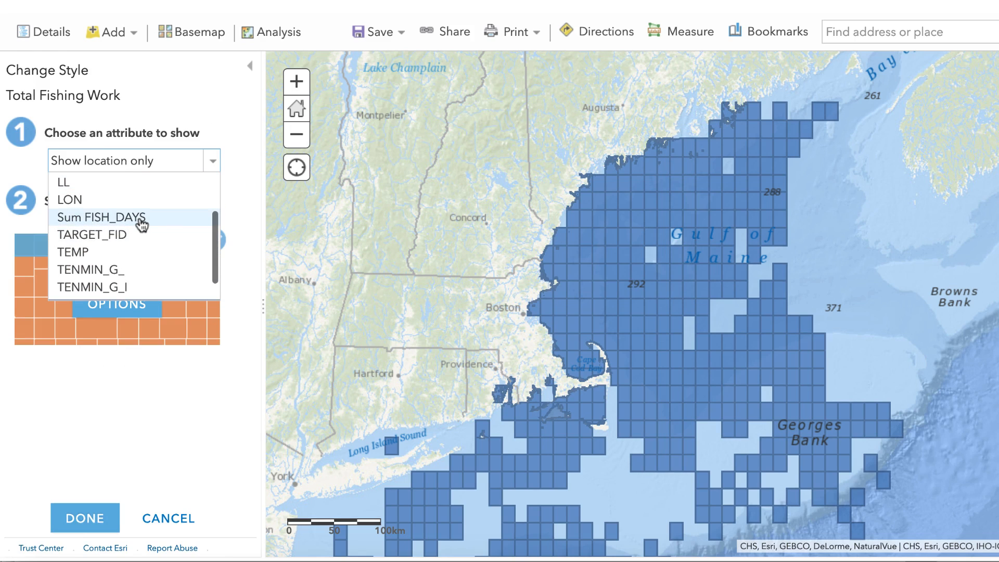
{"action": "left_click", "coordinate": [140, 223]}
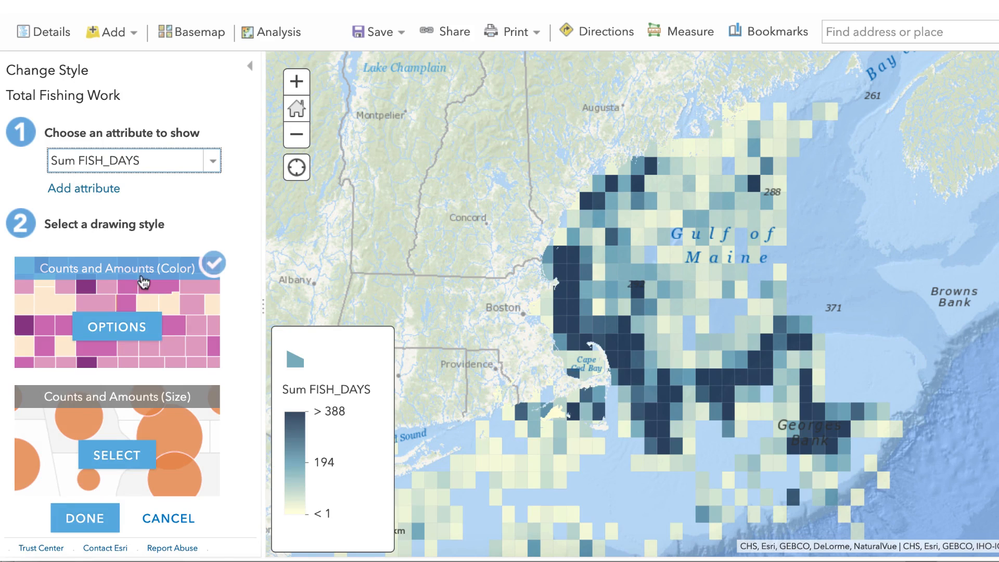
- Classify the Sum FISH_DAYS data using Natural Breaks with 4 classes and apply the drawing options
{"action": "left_click", "coordinate": [129, 336]}
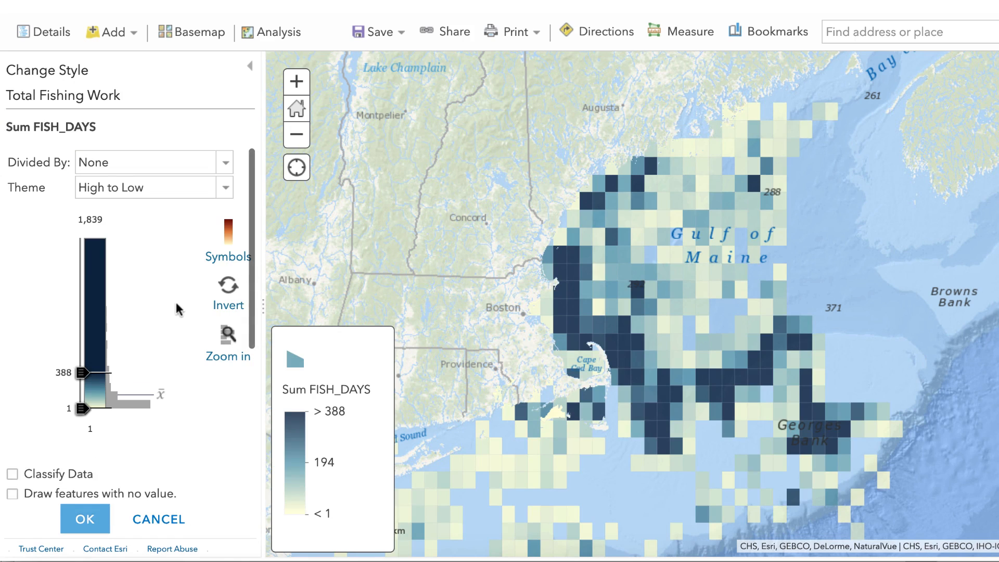
{"action": "scroll", "coordinate": [177, 310], "scroll_direction": "down", "scroll_amount": 3}
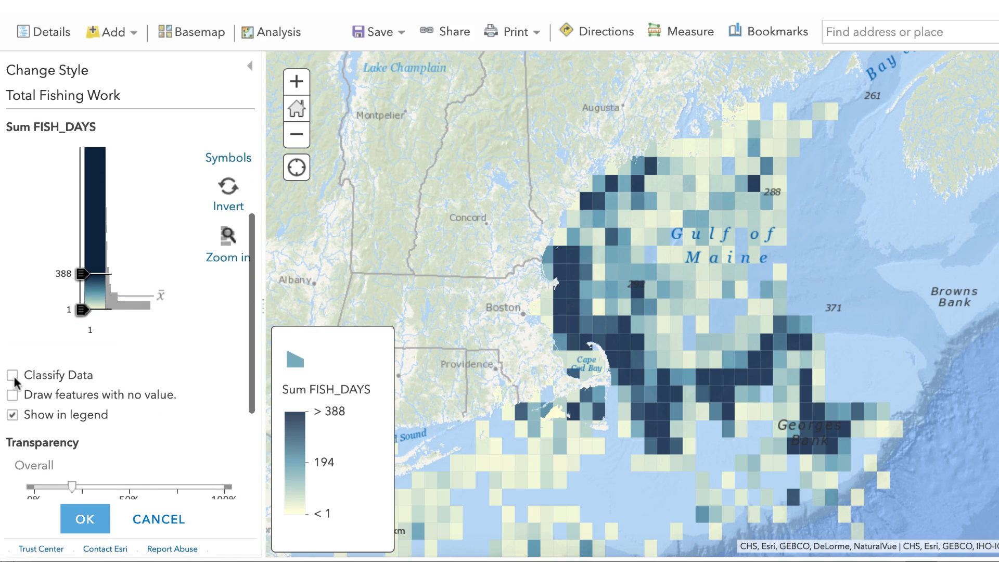
{"action": "left_click", "coordinate": [12, 375]}
{"action": "scroll", "coordinate": [130, 333], "scroll_direction": "up", "scroll_amount": 2}
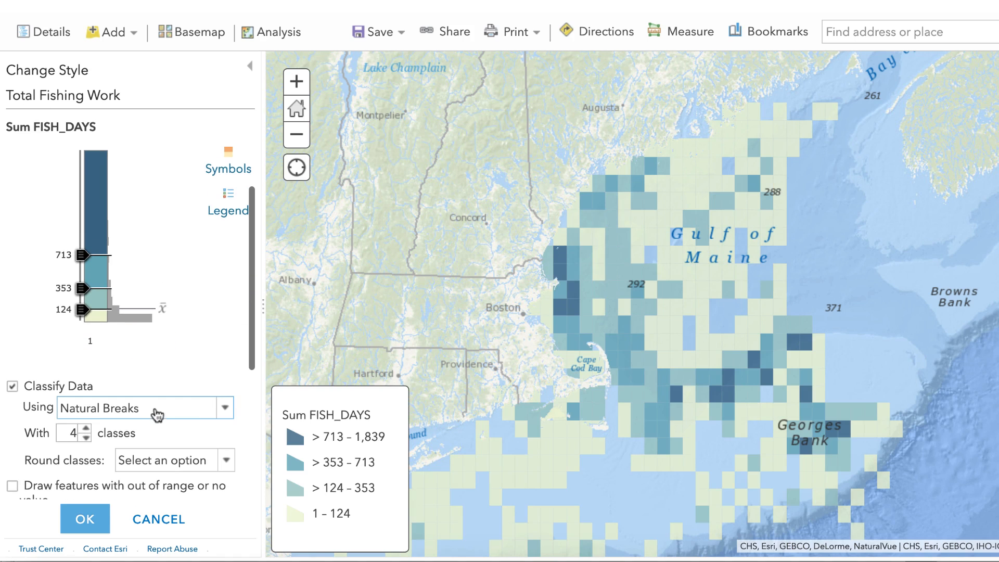
{"action": "scroll", "coordinate": [196, 368], "scroll_direction": "up", "scroll_amount": 1}
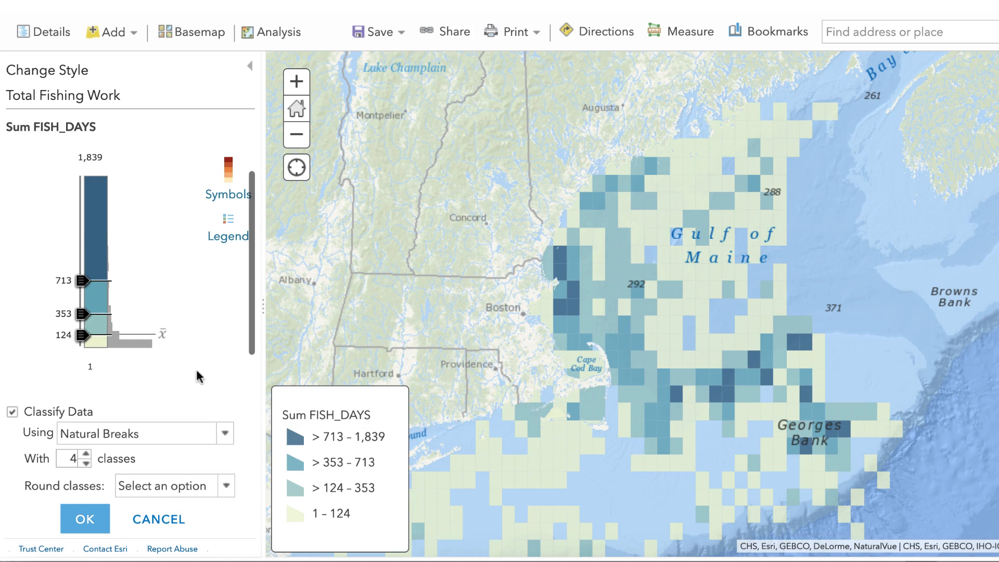
{"action": "left_click", "coordinate": [89, 518]}
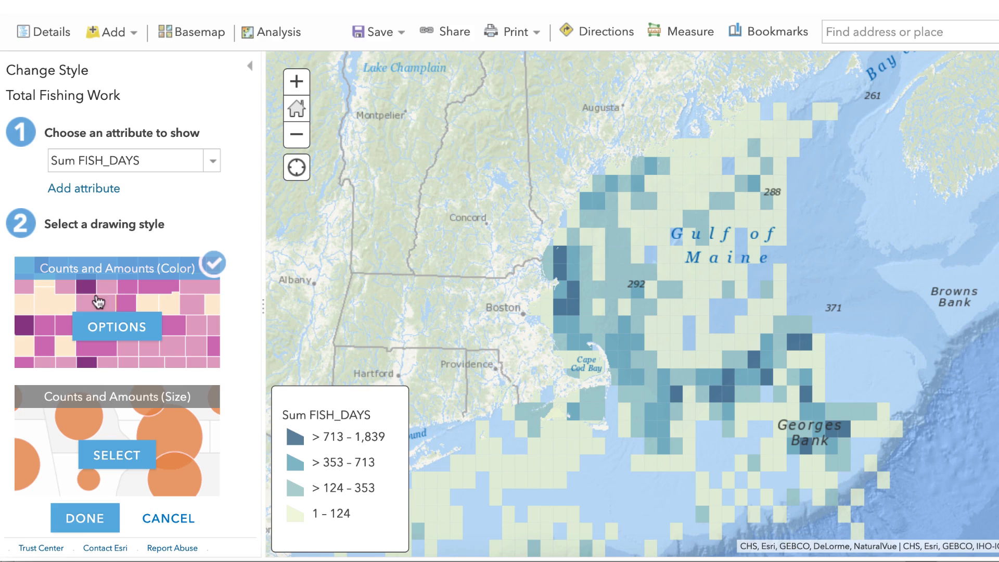
- Change the Sum FISH_DAYS fill to the cream-to-dark-orange color ramp and apply it to the map squares
{"action": "left_click", "coordinate": [115, 328]}
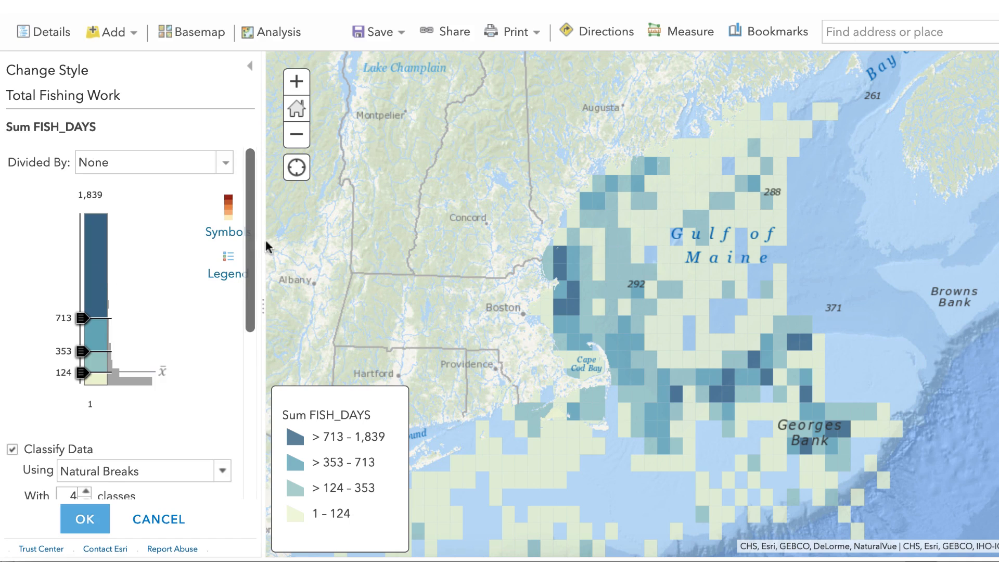
{"action": "left_click", "coordinate": [235, 237]}
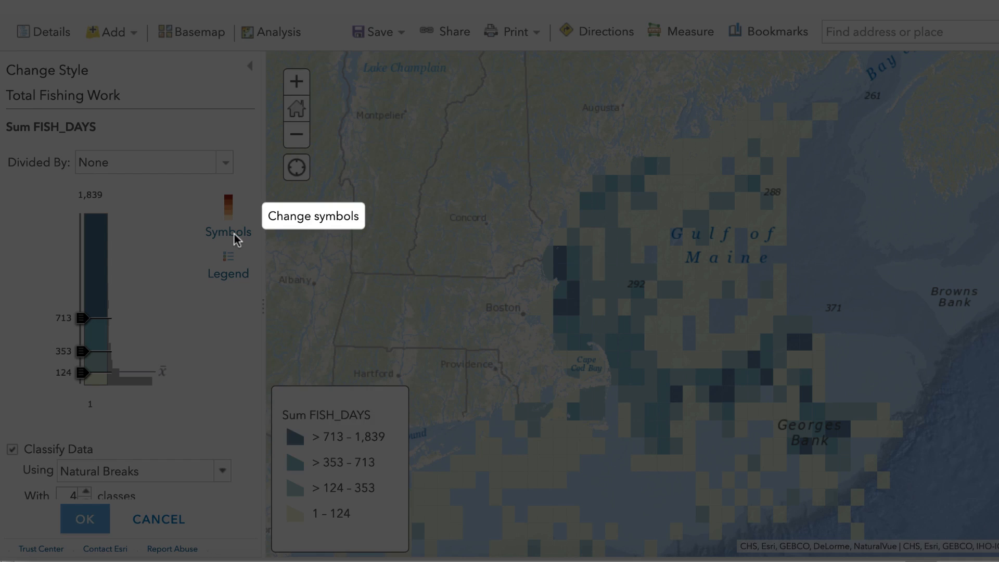
{"action": "left_click", "coordinate": [395, 205]}
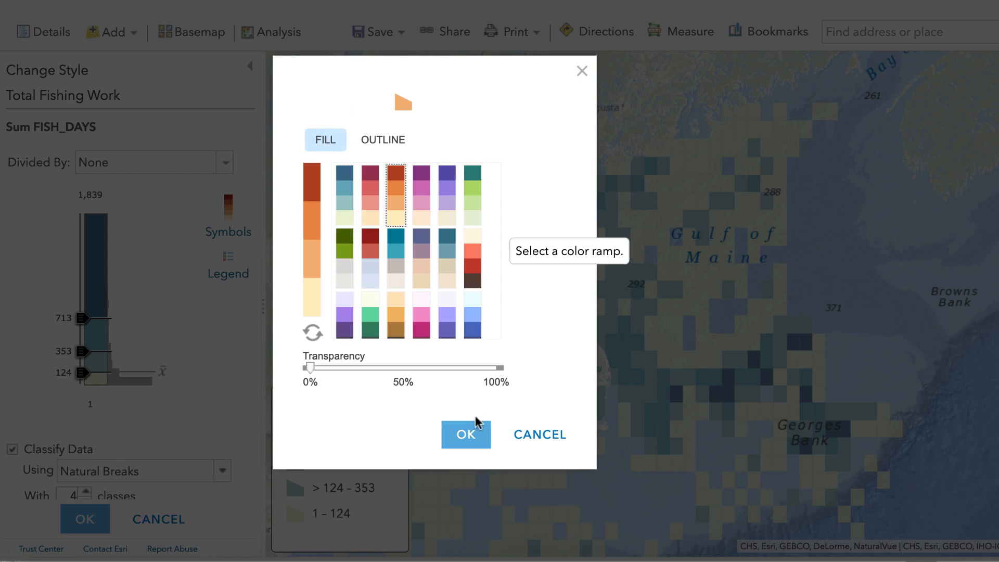
{"action": "left_click", "coordinate": [468, 441]}
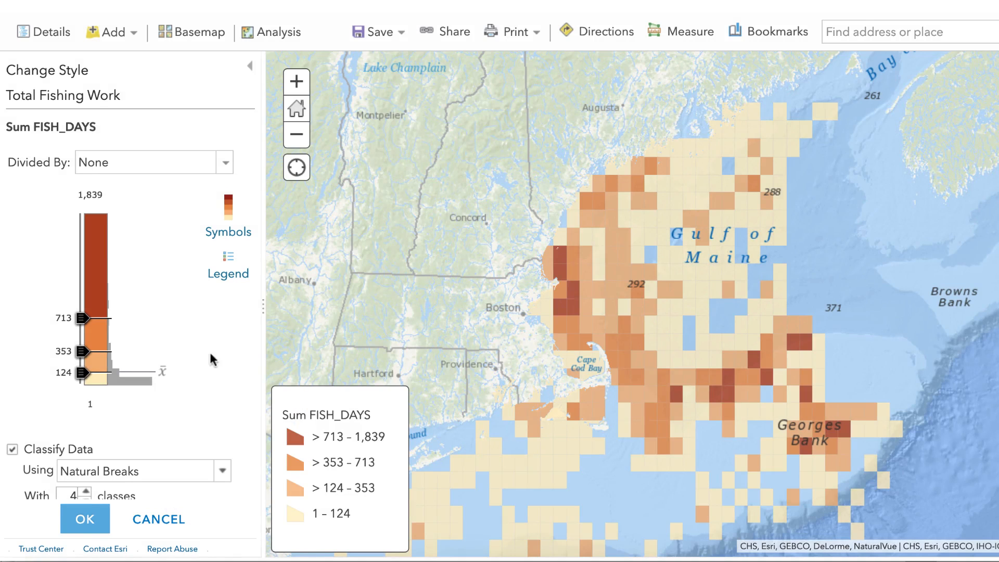
{"action": "left_click", "coordinate": [86, 520]}
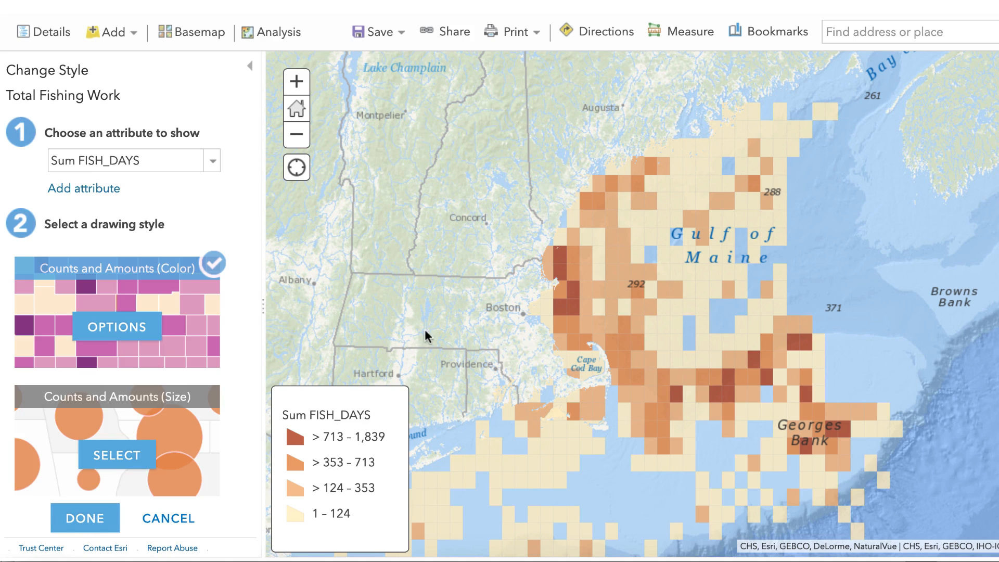
{"action": "left_click_drag", "start_coordinate": [515, 310], "coordinate": [468, 284]}
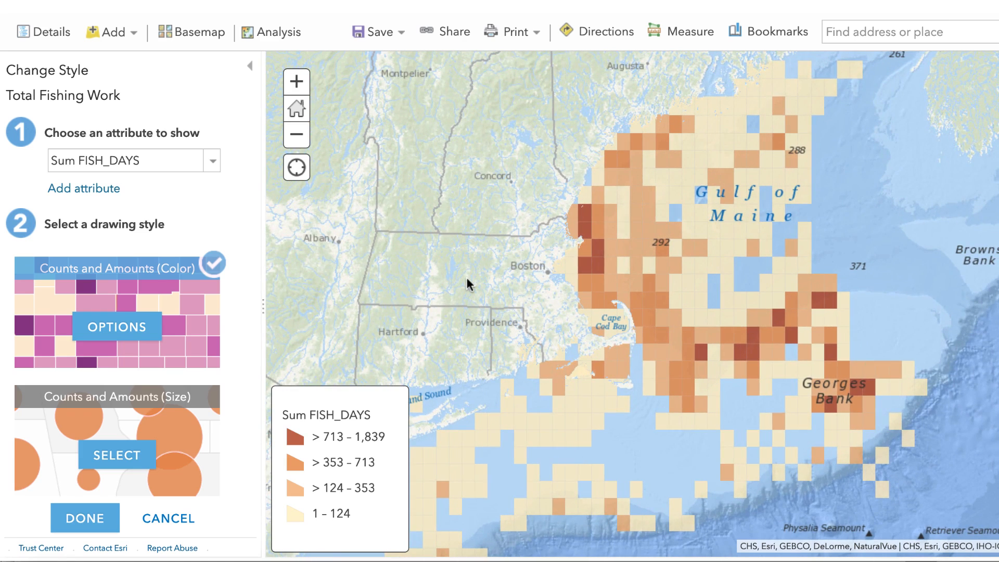
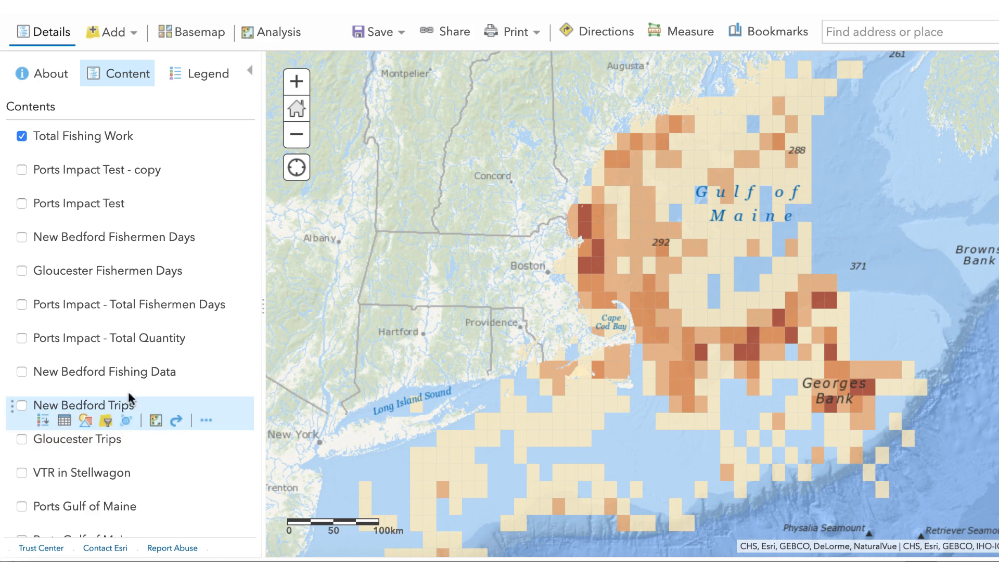
- Hide the Total Fishing Work layer and set up Find Existing Locations with nec_gc3_04 as the layer to query
{"action": "left_click", "coordinate": [22, 138]}
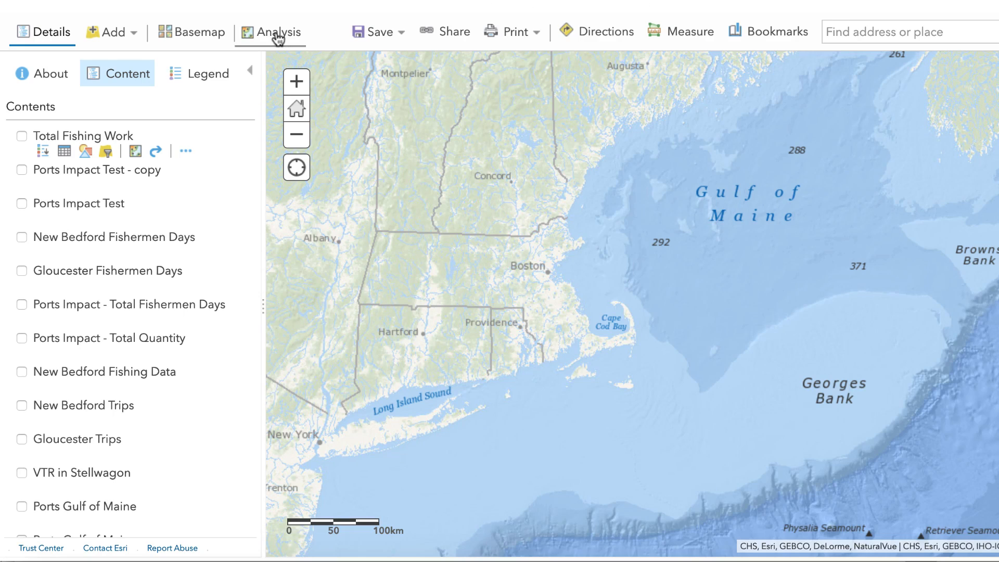
{"action": "left_click", "coordinate": [279, 34]}
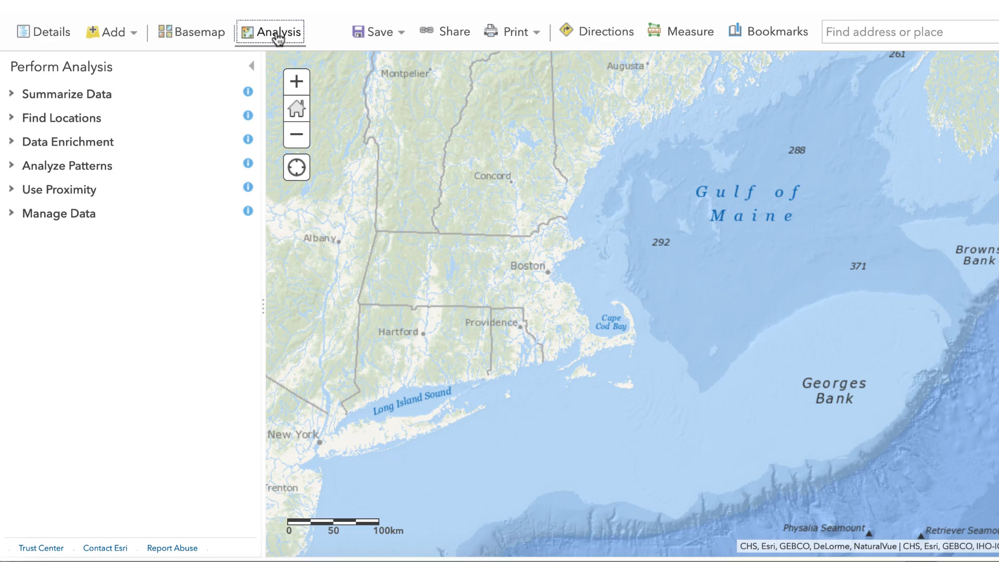
{"action": "left_click", "coordinate": [72, 119]}
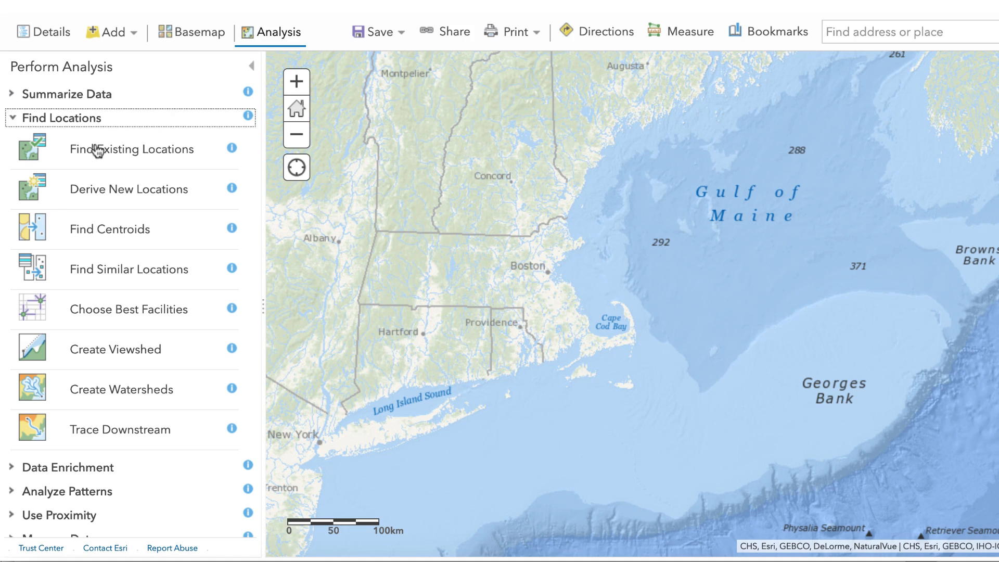
{"action": "left_click", "coordinate": [113, 152]}
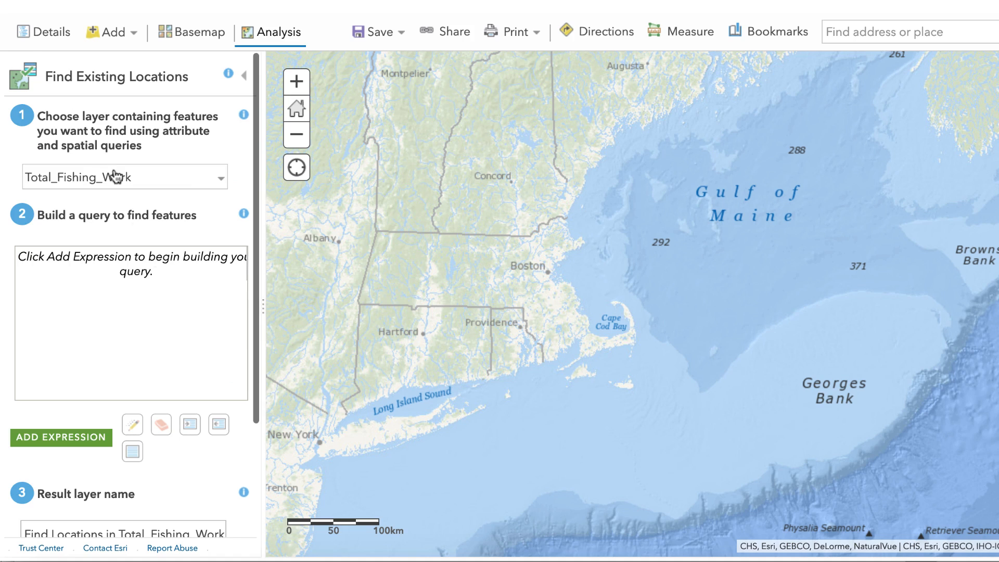
{"action": "left_click", "coordinate": [223, 179]}
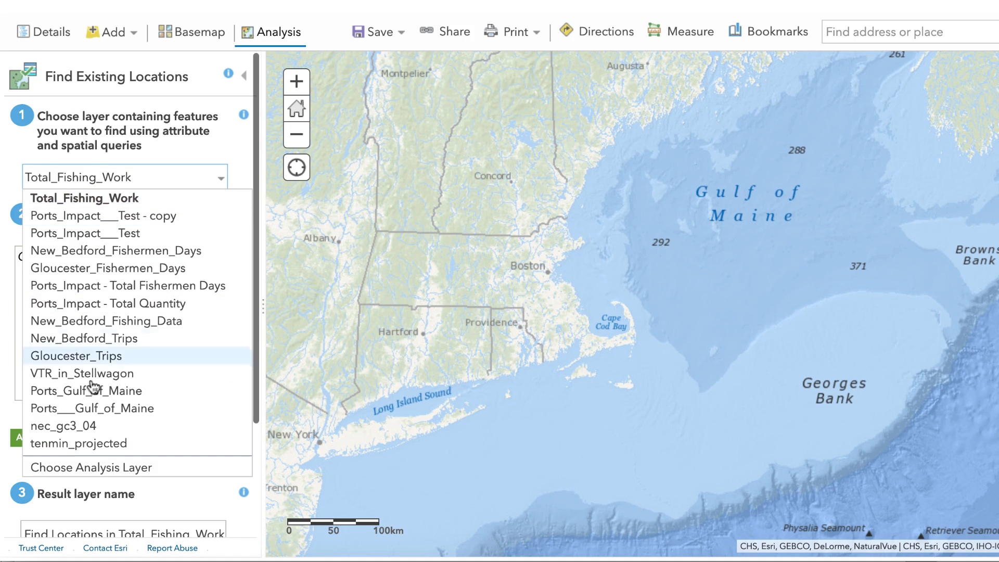
{"action": "left_click", "coordinate": [96, 427]}
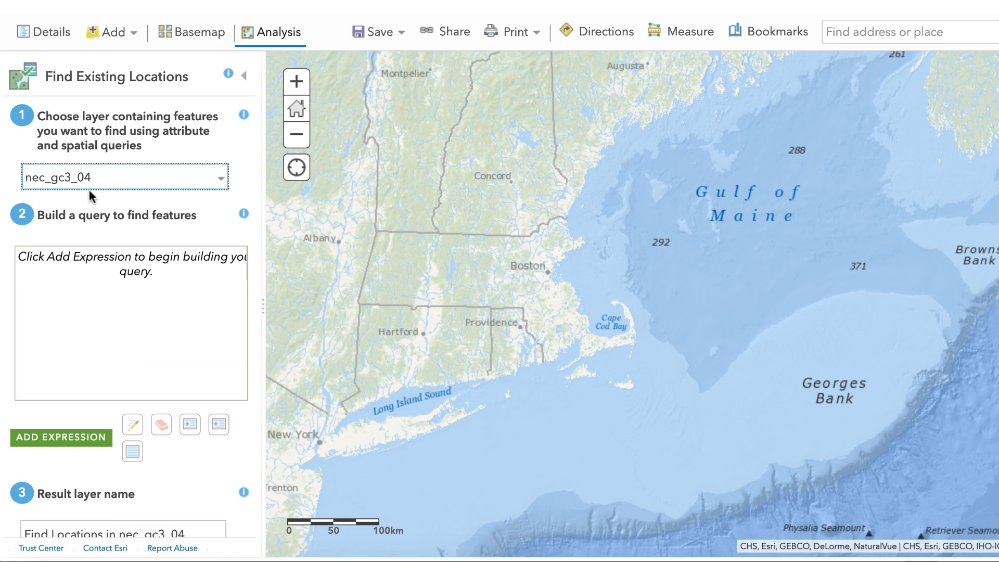
- Add a query expression selecting nec_gc3_04 features where PPORT is the unique value GLOUCESTER
{"action": "left_click", "coordinate": [84, 441]}
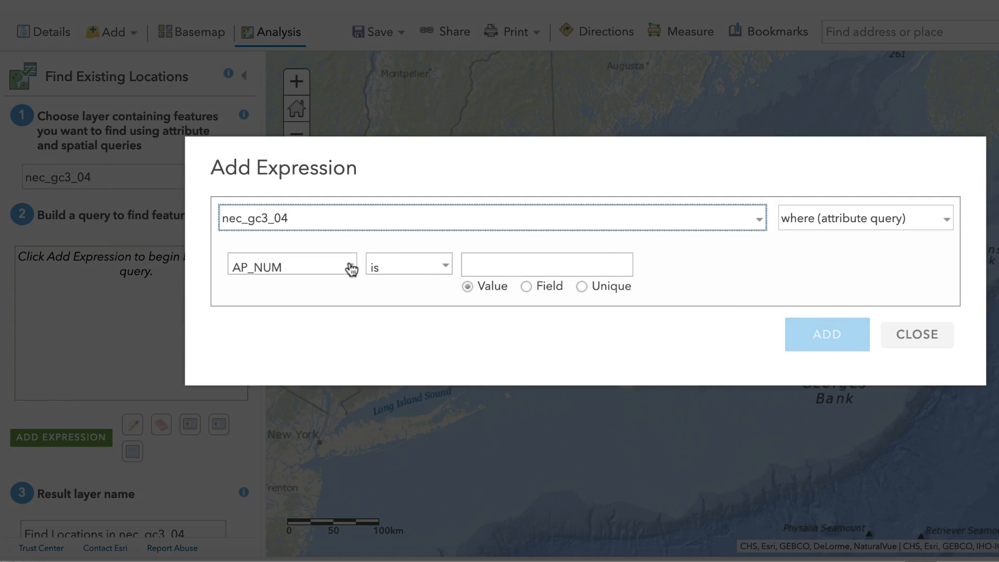
{"action": "left_click", "coordinate": [351, 269]}
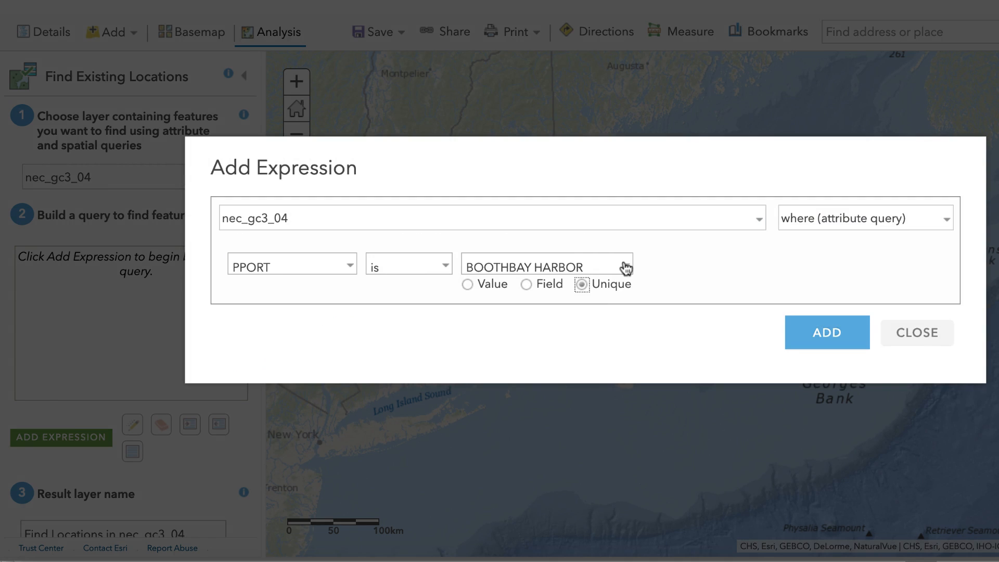
{"action": "left_click", "coordinate": [627, 268]}
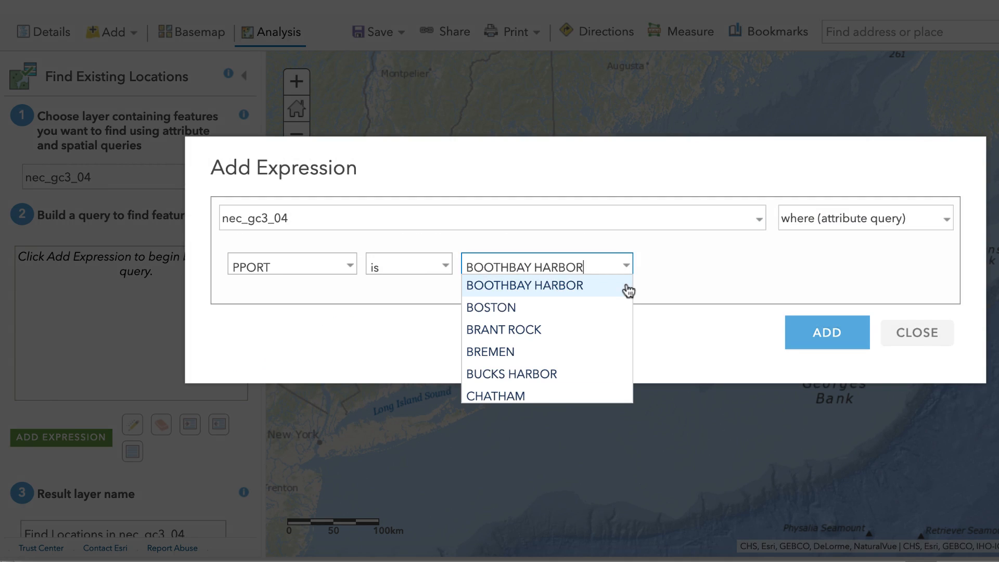
{"action": "scroll", "coordinate": [627, 290], "scroll_direction": "down", "scroll_amount": 5}
{"action": "scroll", "coordinate": [627, 288], "scroll_direction": "up", "scroll_amount": 1}
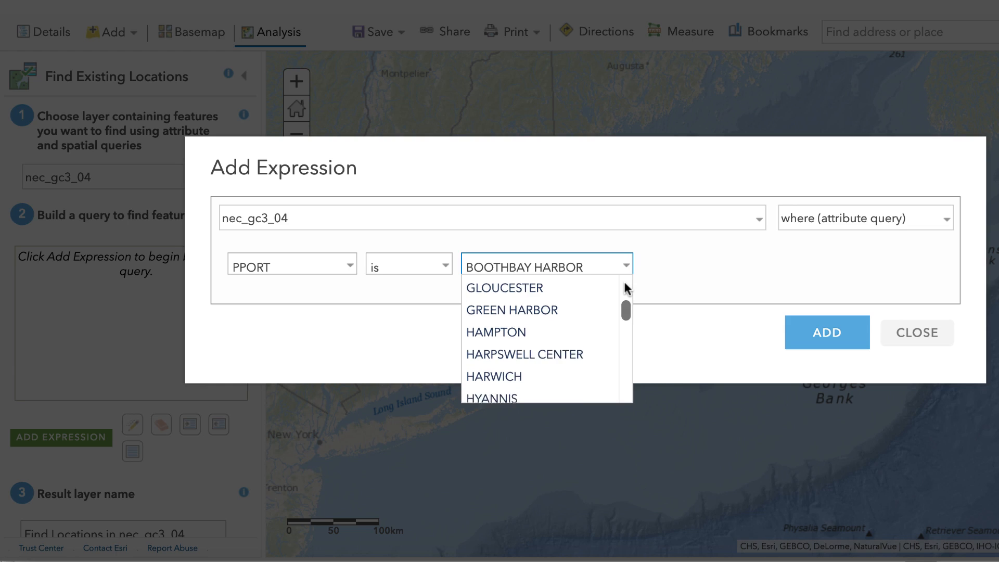
{"action": "left_click", "coordinate": [531, 295]}
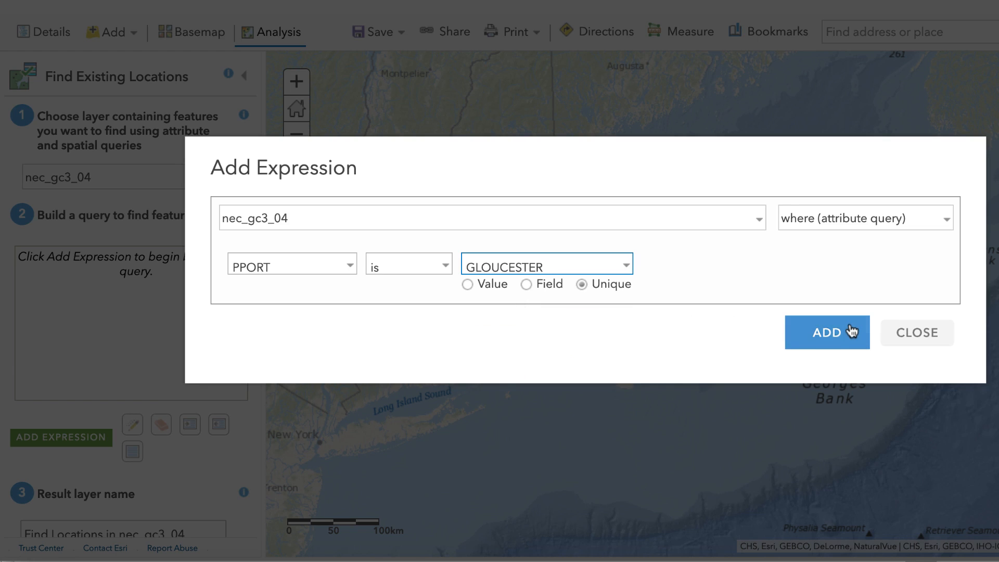
{"action": "left_click", "coordinate": [830, 335]}
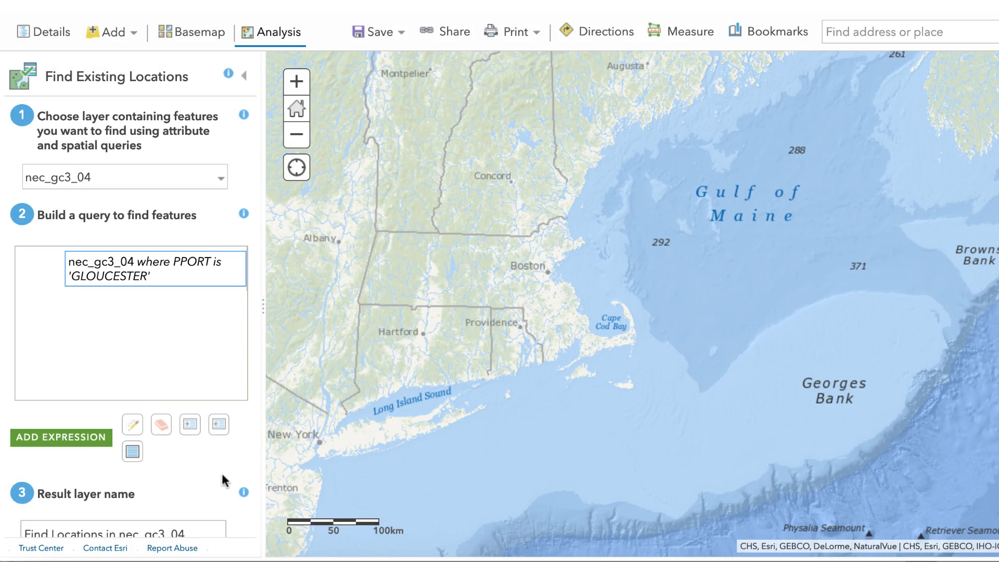
- Name the query's result layer Gloucester Trips and turn off limiting the analysis to the current map extent
{"action": "scroll", "coordinate": [196, 448], "scroll_direction": "down", "scroll_amount": 3}
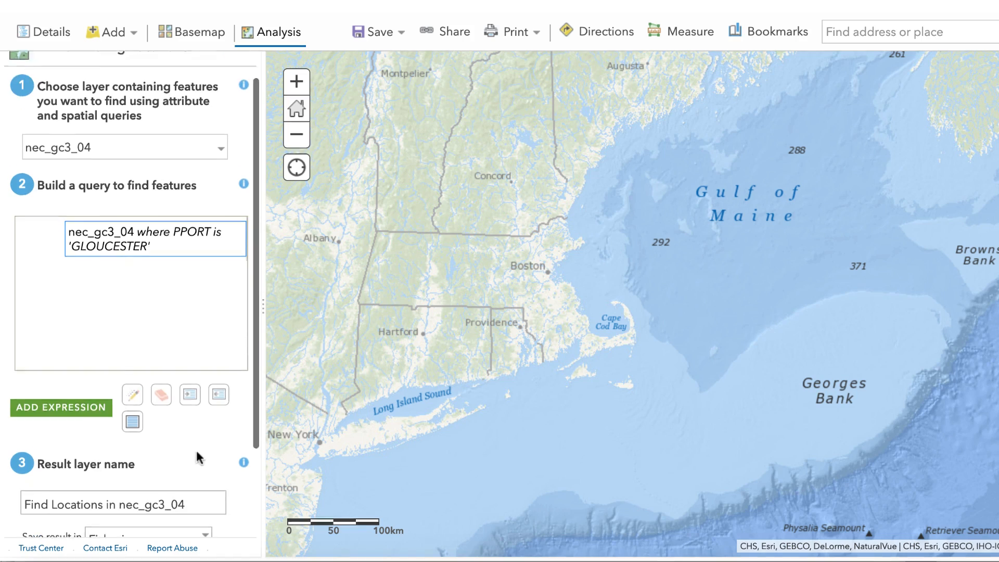
{"action": "triple_click", "coordinate": [201, 413]}
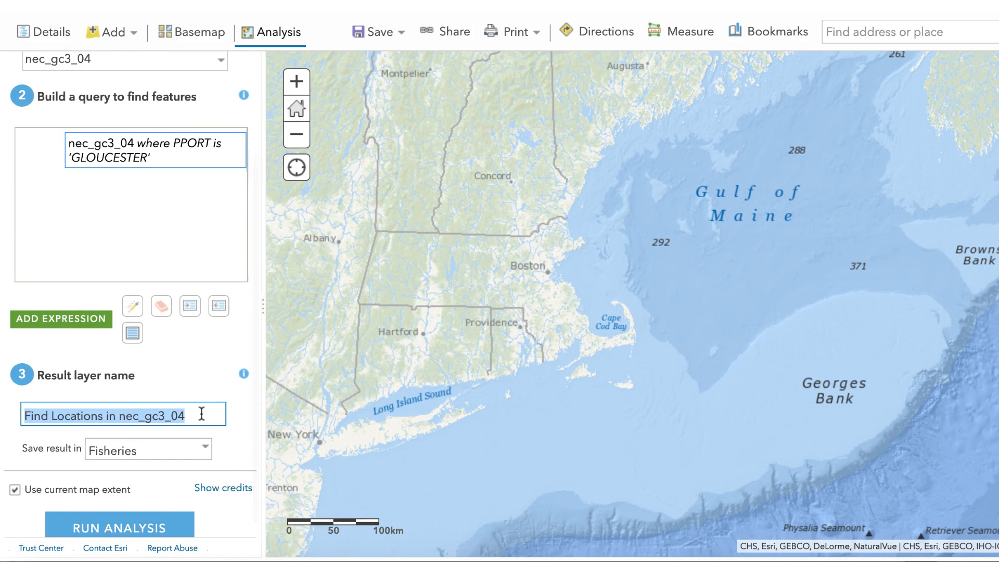
{"action": "left_click", "coordinate": [206, 398]}
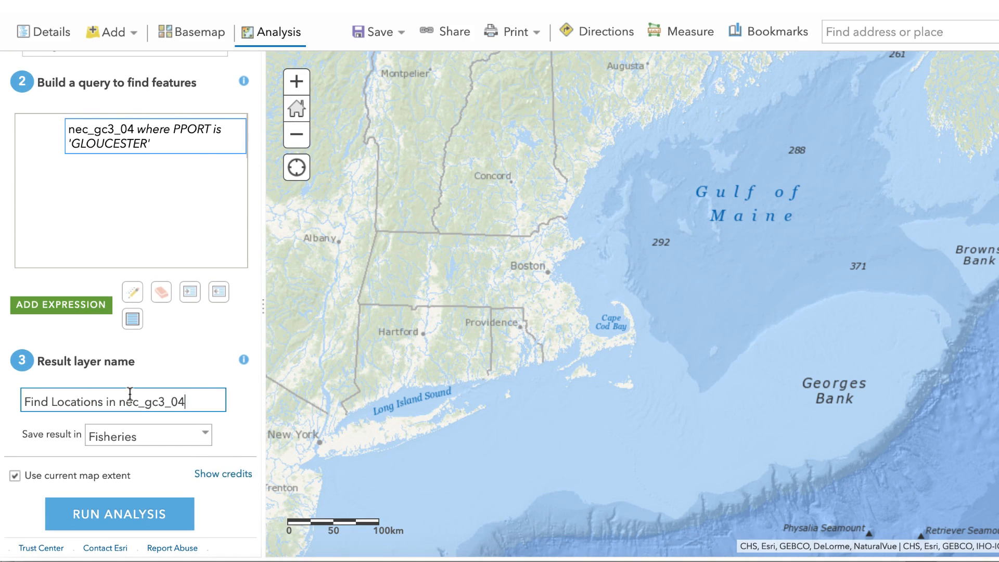
{"action": "left_click_drag", "start_coordinate": [131, 394], "coordinate": [2, 396]}
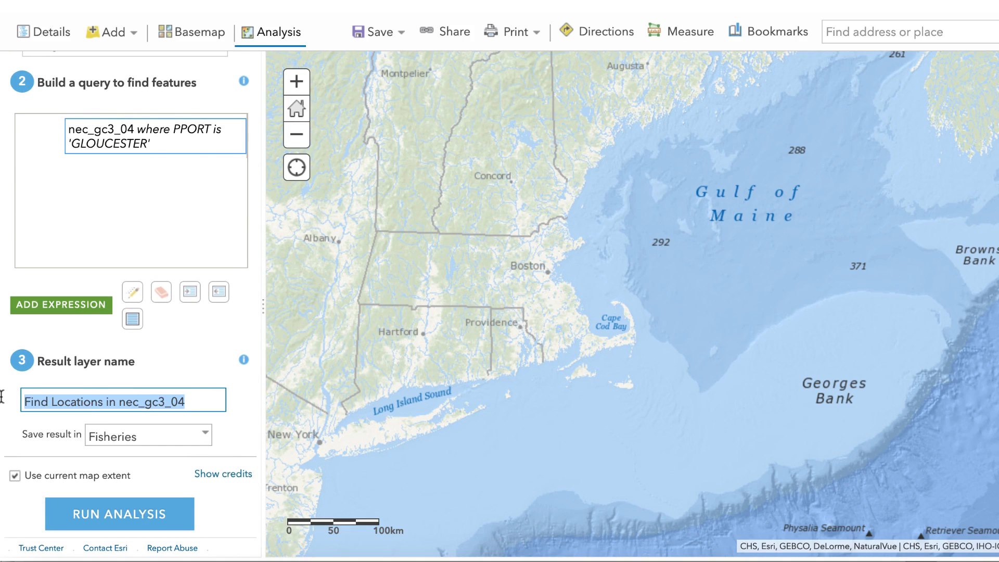
{"action": "type", "text": "Gloucest"}
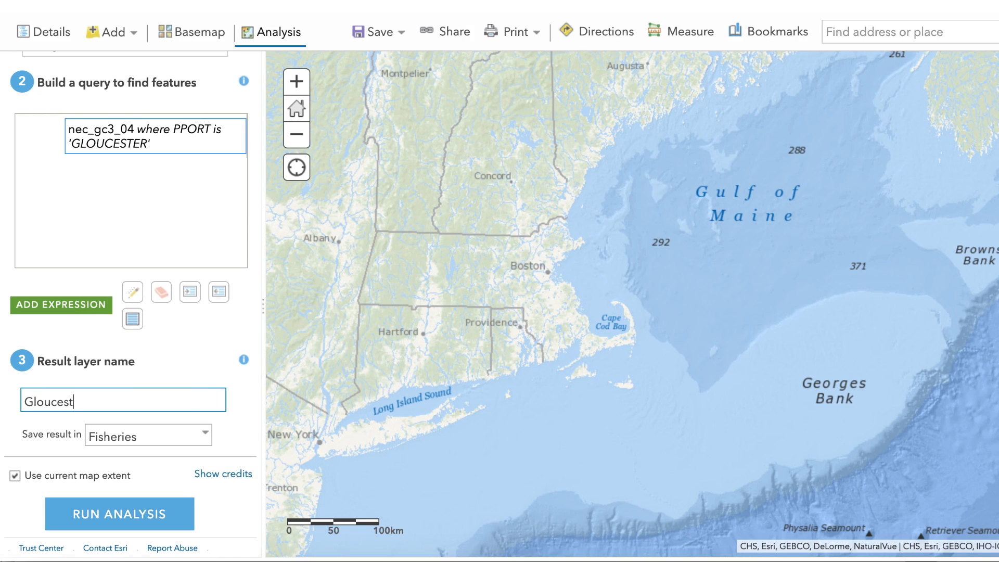
{"action": "type", "text": "er Trips"}
{"action": "left_click", "coordinate": [14, 476]}
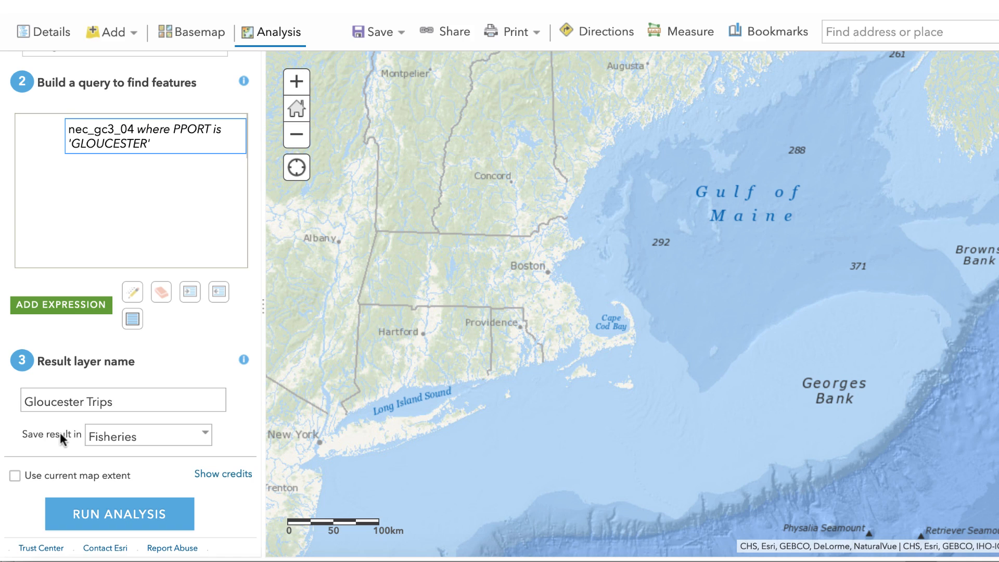
- Set up Join Features with tenmin_projected as target and Gloucester_Trips as join layer, using the Intersects spatial relationship
{"action": "left_click", "coordinate": [246, 45]}
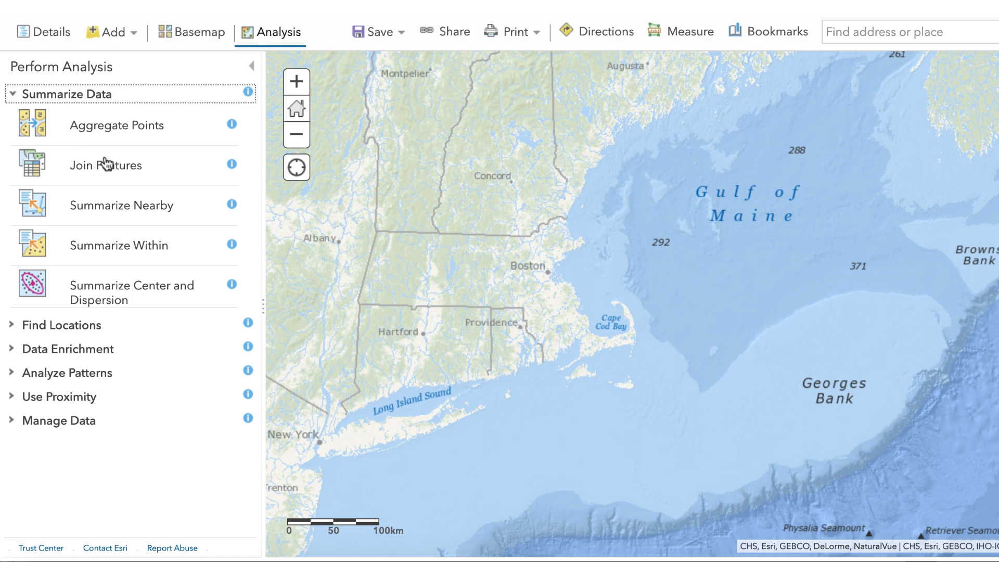
{"action": "left_click", "coordinate": [150, 168]}
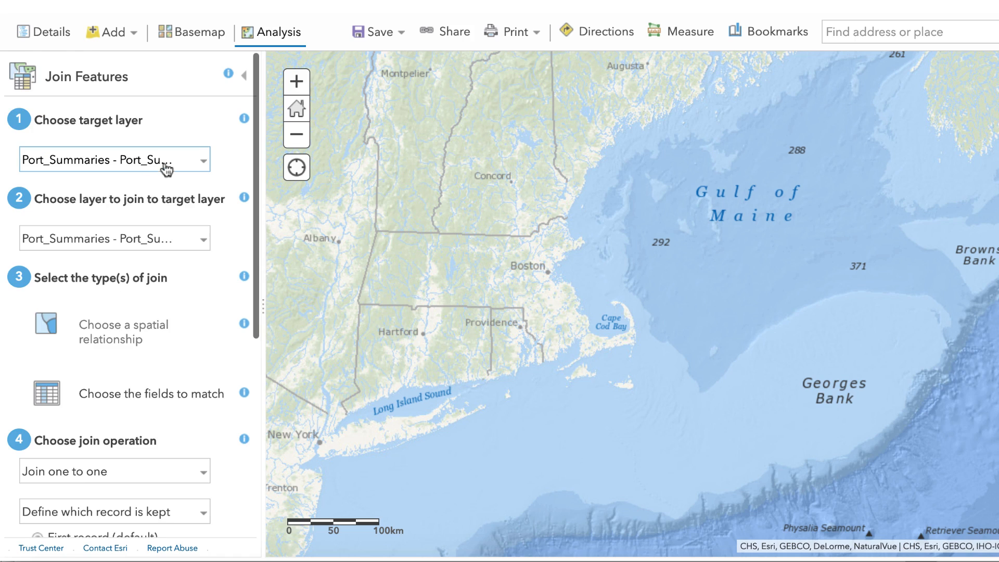
{"action": "left_click", "coordinate": [202, 162]}
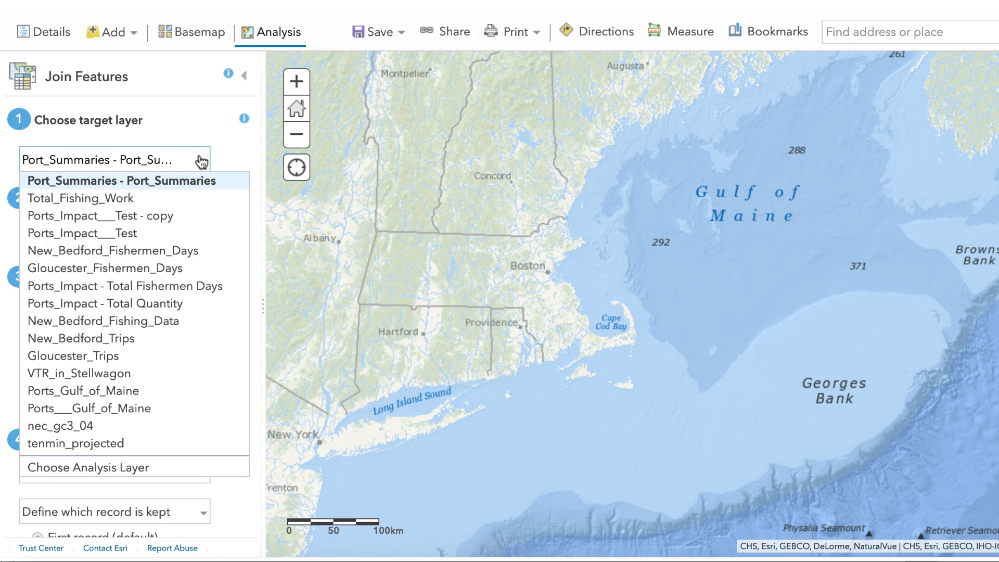
{"action": "left_click", "coordinate": [119, 444]}
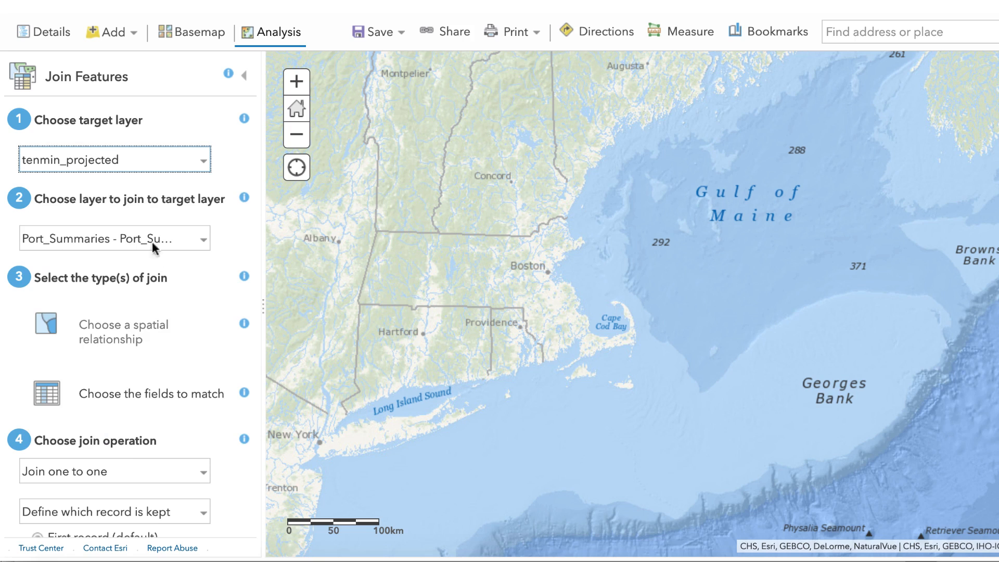
{"action": "left_click", "coordinate": [203, 243]}
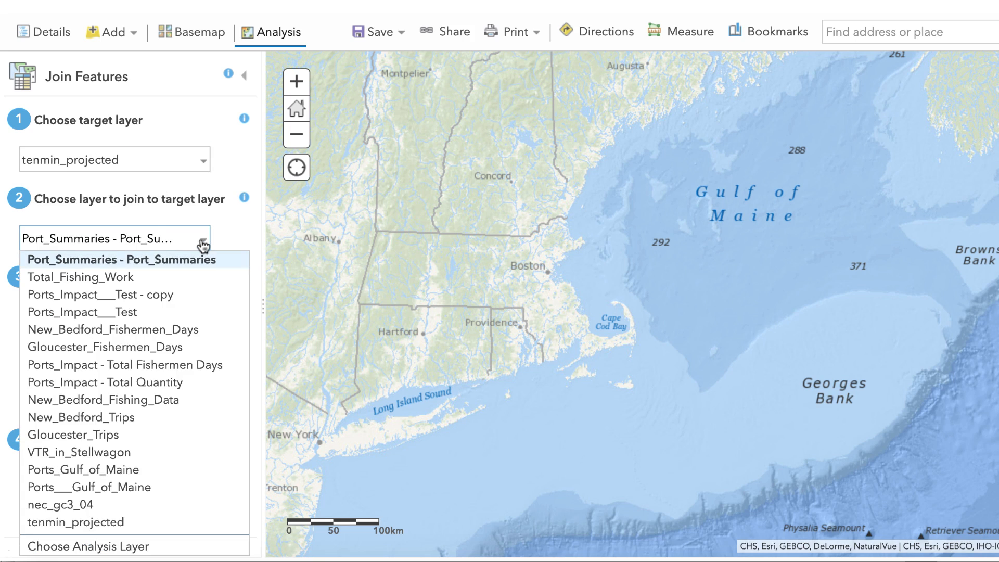
{"action": "left_click", "coordinate": [127, 434]}
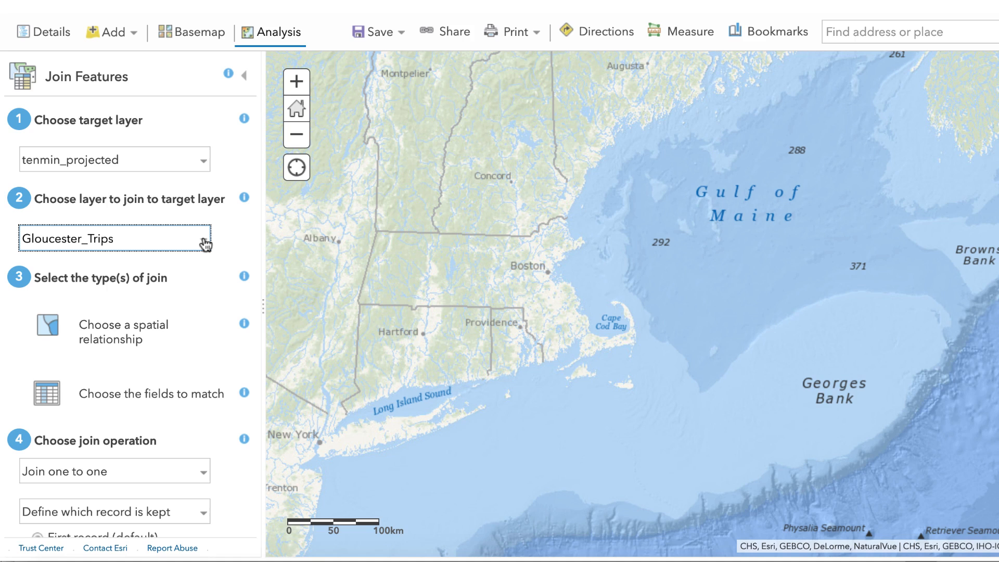
{"action": "left_click", "coordinate": [131, 337]}
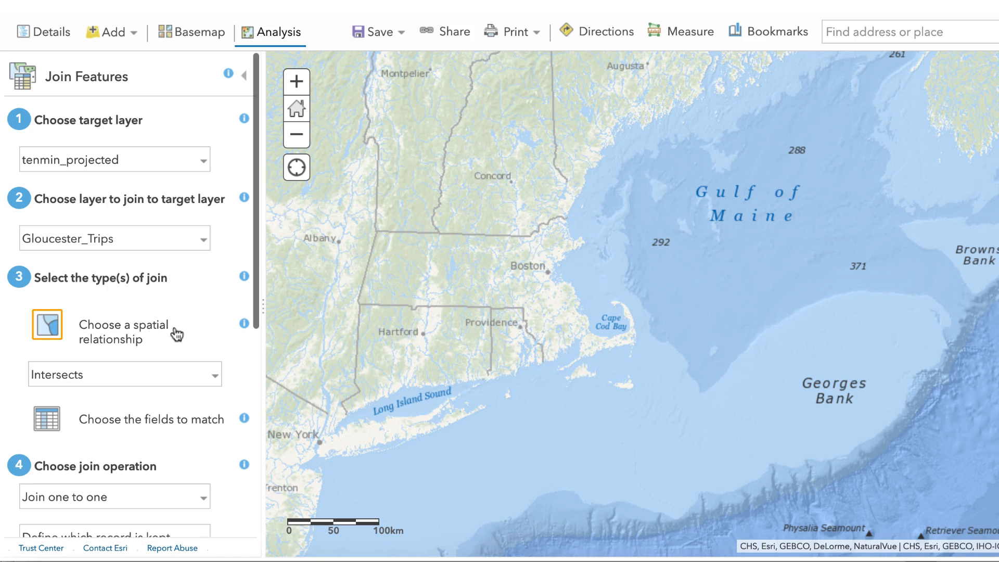
- Switch the one-to-one join to Add statistics and compute the Sum of the Fishermen Days at Sea field
{"action": "scroll", "coordinate": [211, 336], "scroll_direction": "down", "scroll_amount": 1}
{"action": "scroll", "coordinate": [223, 350], "scroll_direction": "down", "scroll_amount": 4}
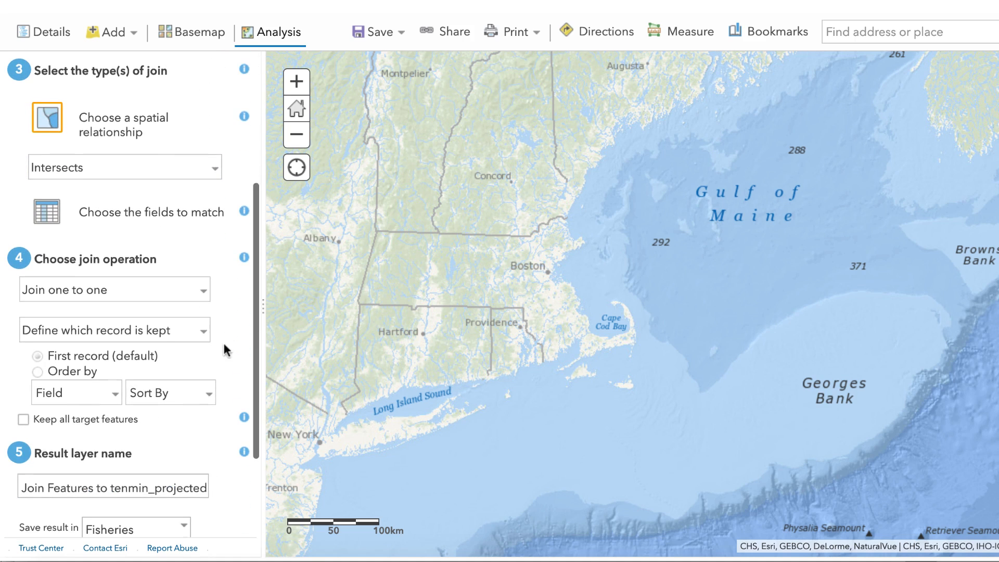
{"action": "scroll", "coordinate": [211, 329], "scroll_direction": "down", "scroll_amount": 2}
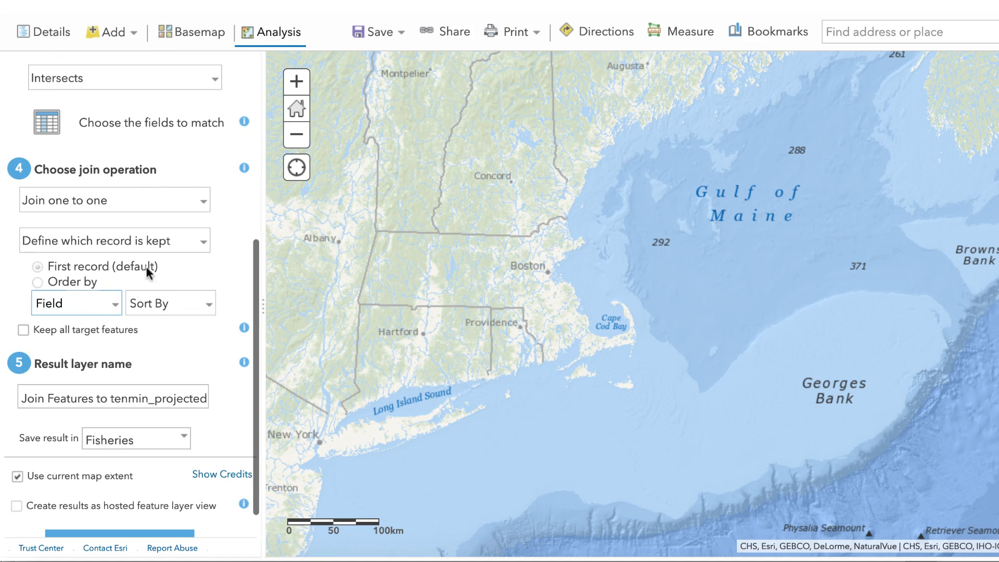
{"action": "left_click", "coordinate": [203, 243]}
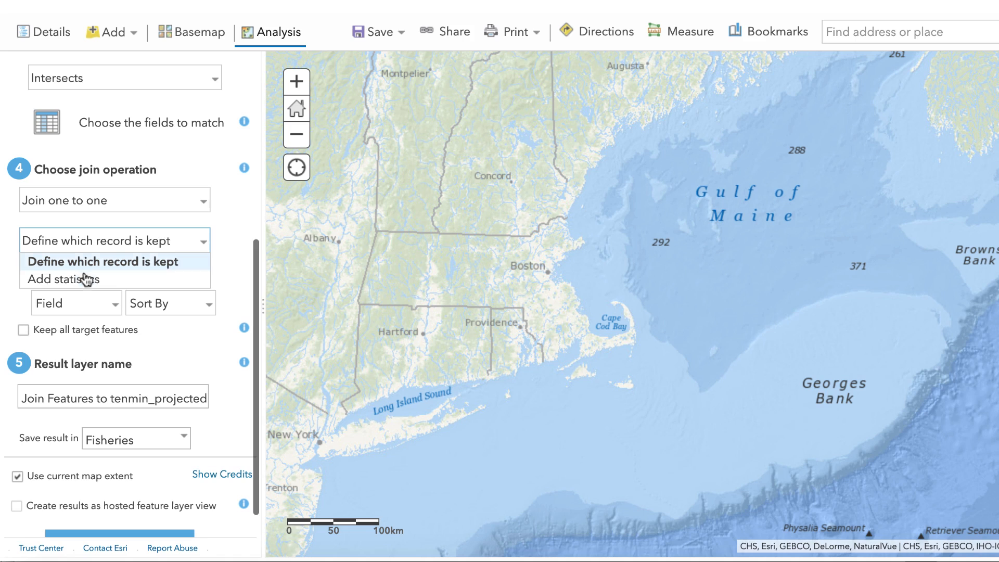
{"action": "left_click", "coordinate": [104, 284]}
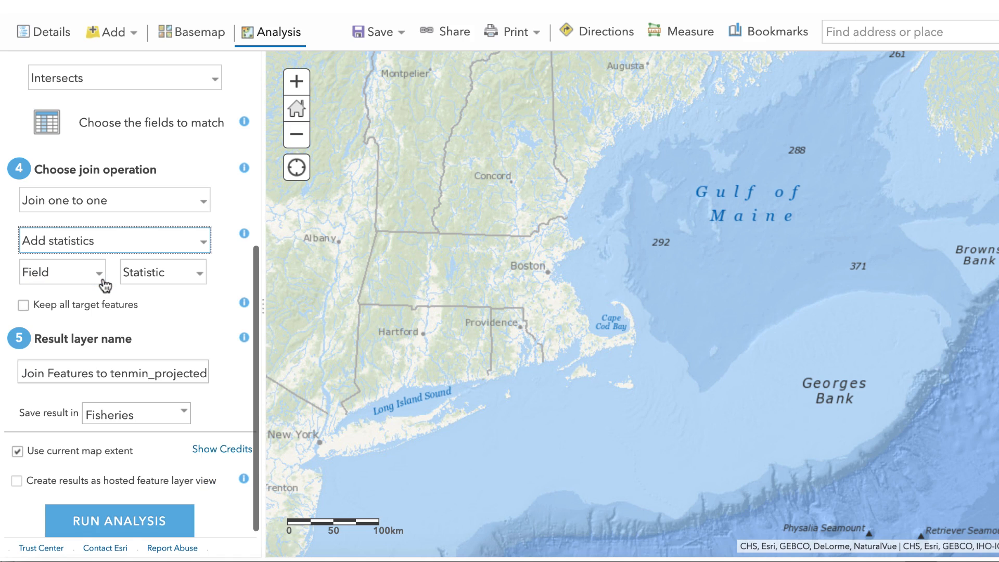
{"action": "left_click", "coordinate": [99, 280]}
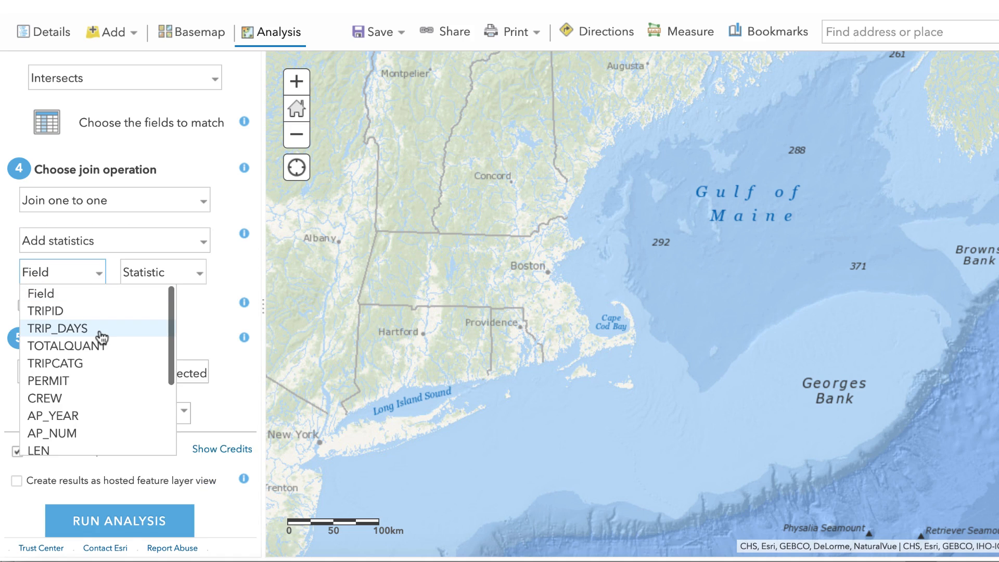
{"action": "scroll", "coordinate": [101, 337], "scroll_direction": "down", "scroll_amount": 2}
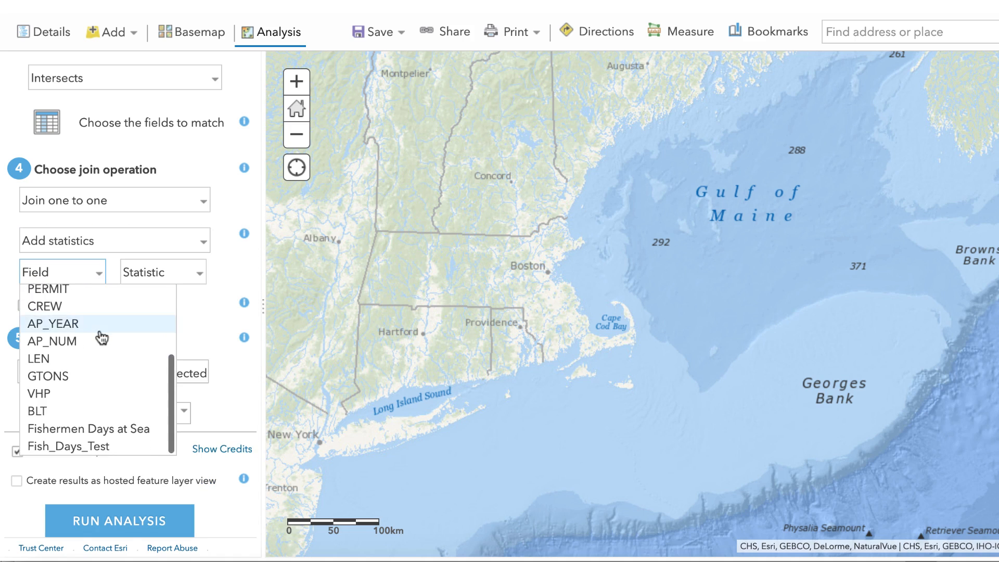
{"action": "left_click", "coordinate": [114, 430]}
{"action": "left_click", "coordinate": [194, 275]}
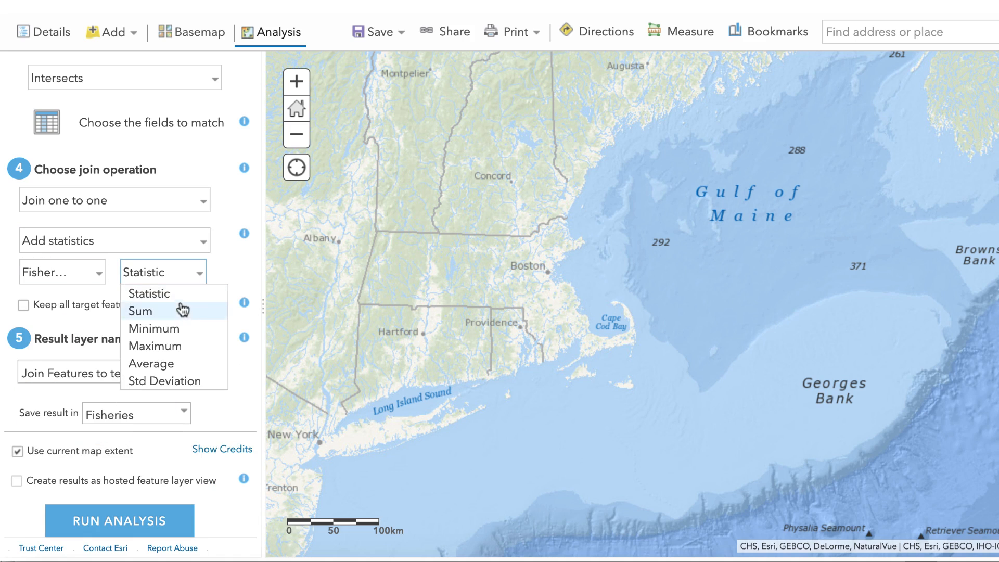
{"action": "left_click", "coordinate": [182, 309]}
- Name the join's result layer Total Fishing Work - Gloucester
{"action": "scroll", "coordinate": [187, 352], "scroll_direction": "down", "scroll_amount": 1}
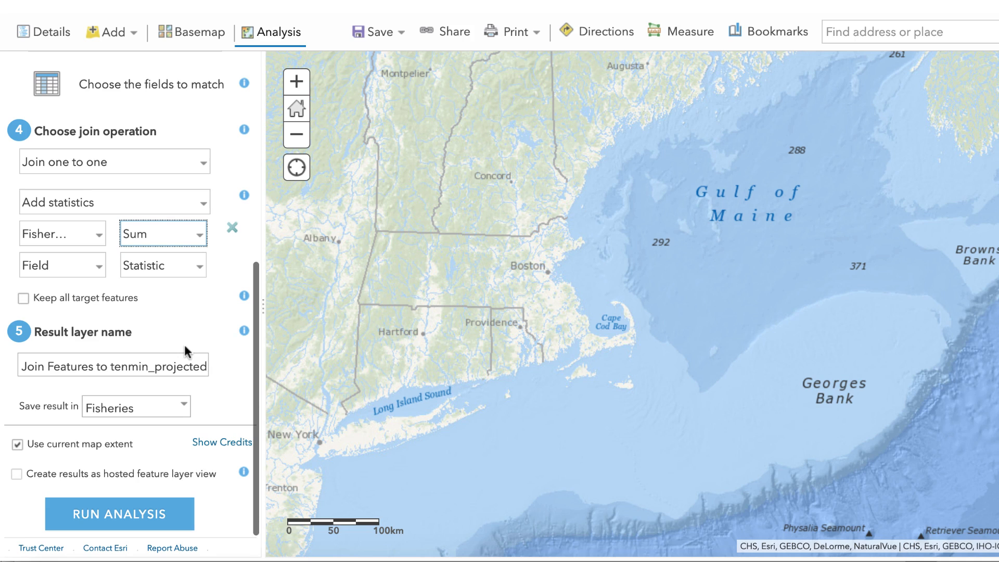
{"action": "left_click", "coordinate": [159, 357]}
{"action": "key", "text": "ctrl+a"}
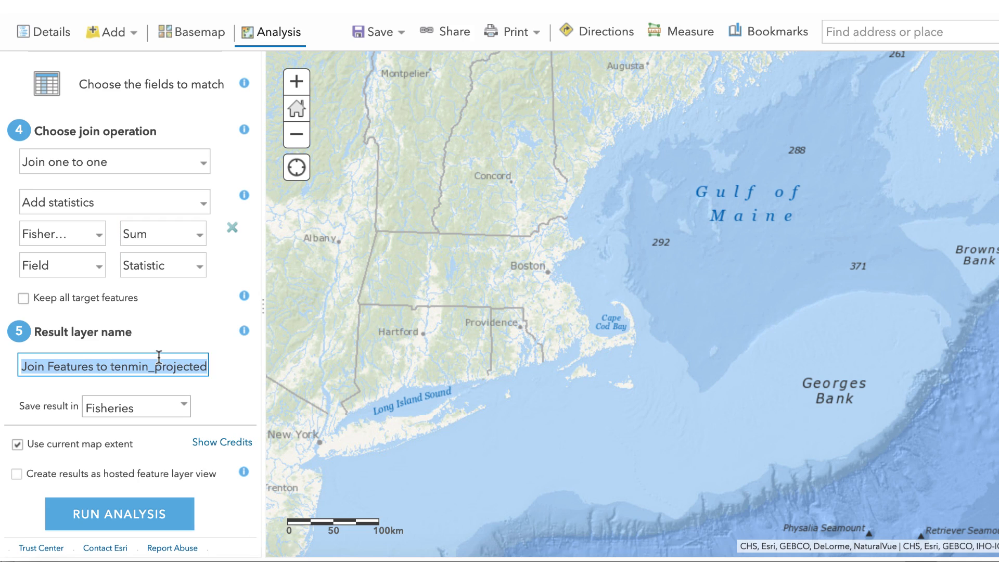
{"action": "type", "text": "Total /fish"}
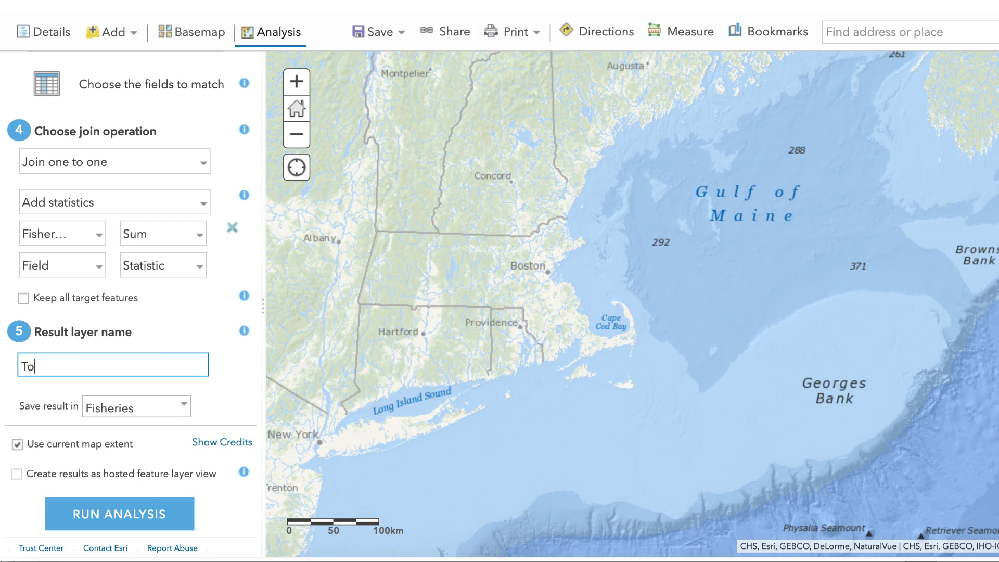
{"action": "key", "text": "BackSpace"}
{"action": "key", "text": "BackSpace"}
{"action": "key", "text": "BackSpace"}
{"action": "key", "text": "BackSpace"}
{"action": "key", "text": "BackSpace"}
{"action": "type", "text": "Fishing Work - Gloucester"}
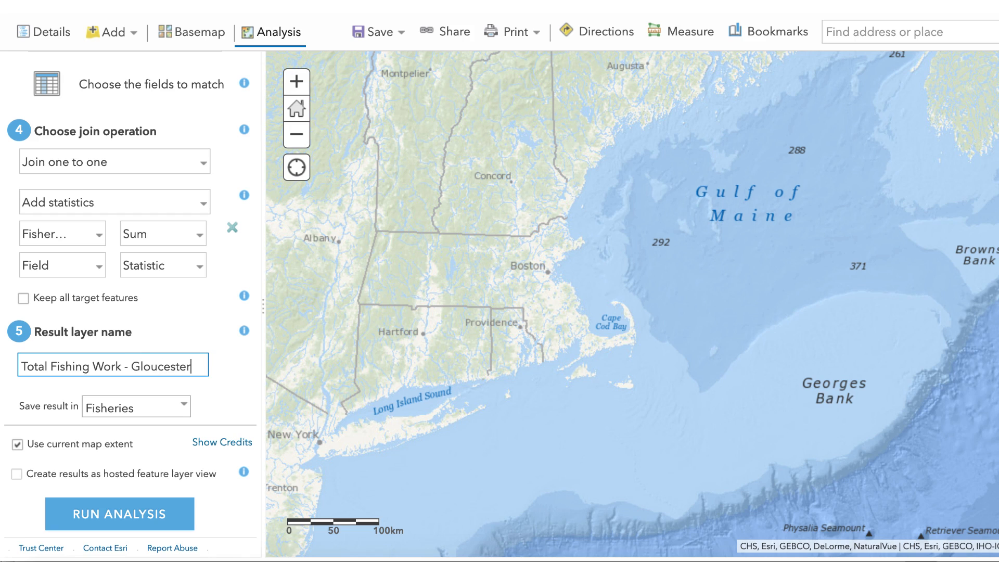
- Turn off limiting the Gloucester join analysis to the current map extent
{"action": "left_click", "coordinate": [17, 445]}
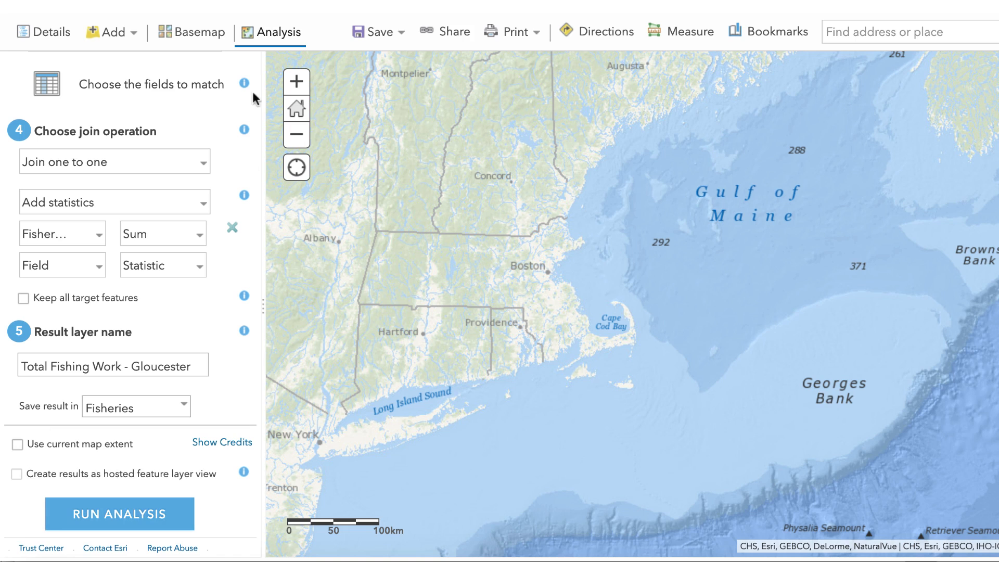
- Show the Gloucester Fishermen Days layer and style it by the Sum FISH_DAYS attribute using a colour-graded drawing style
{"action": "left_click", "coordinate": [22, 271]}
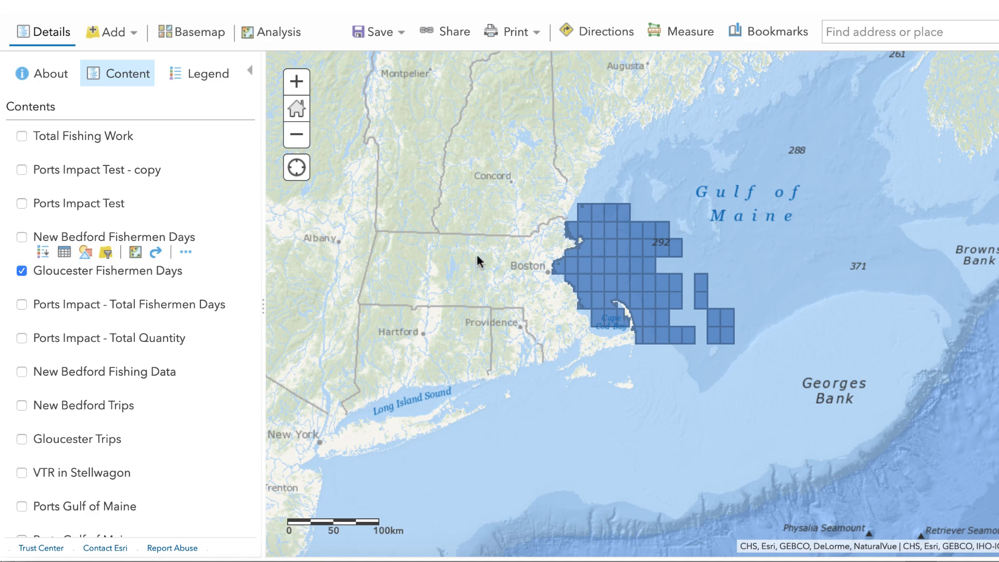
{"action": "mouse_move", "coordinate": [85, 265]}
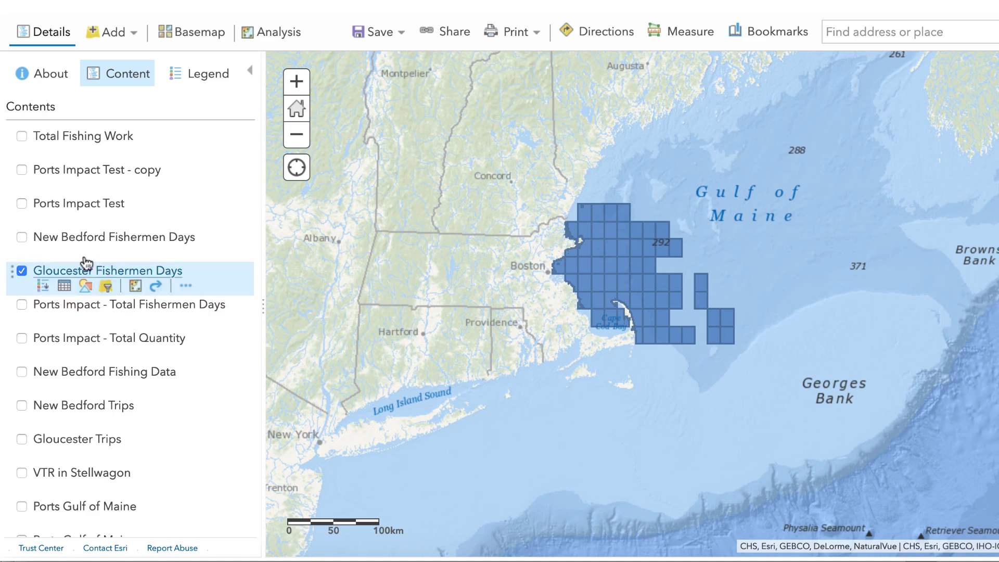
{"action": "left_click", "coordinate": [86, 288]}
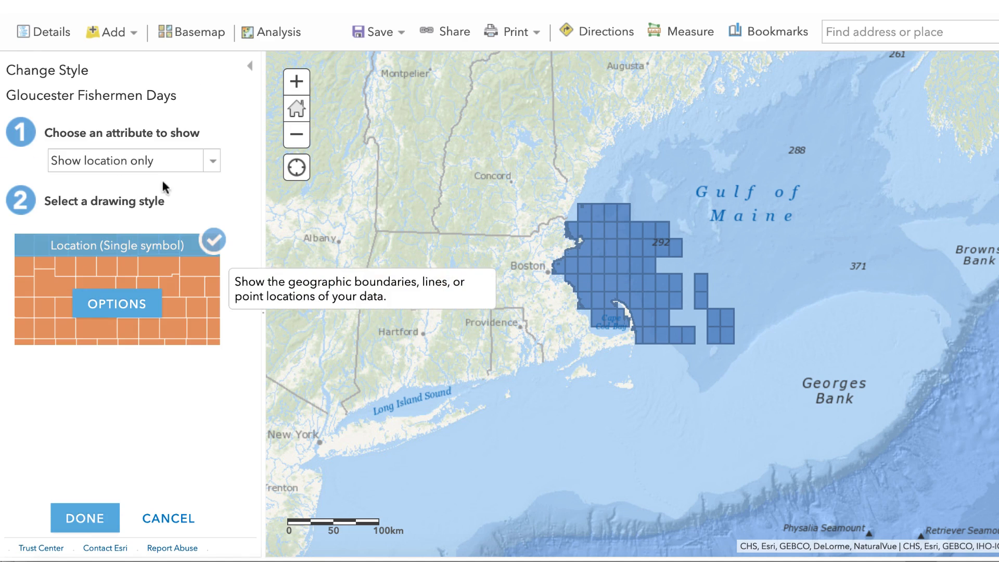
{"action": "left_click", "coordinate": [213, 162]}
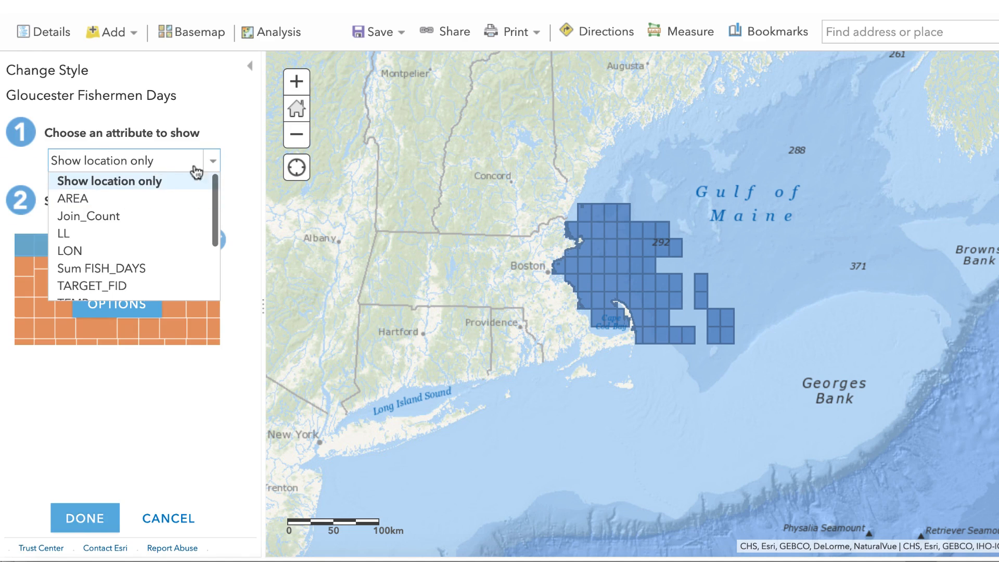
{"action": "scroll", "coordinate": [171, 194], "scroll_direction": "down", "scroll_amount": 3}
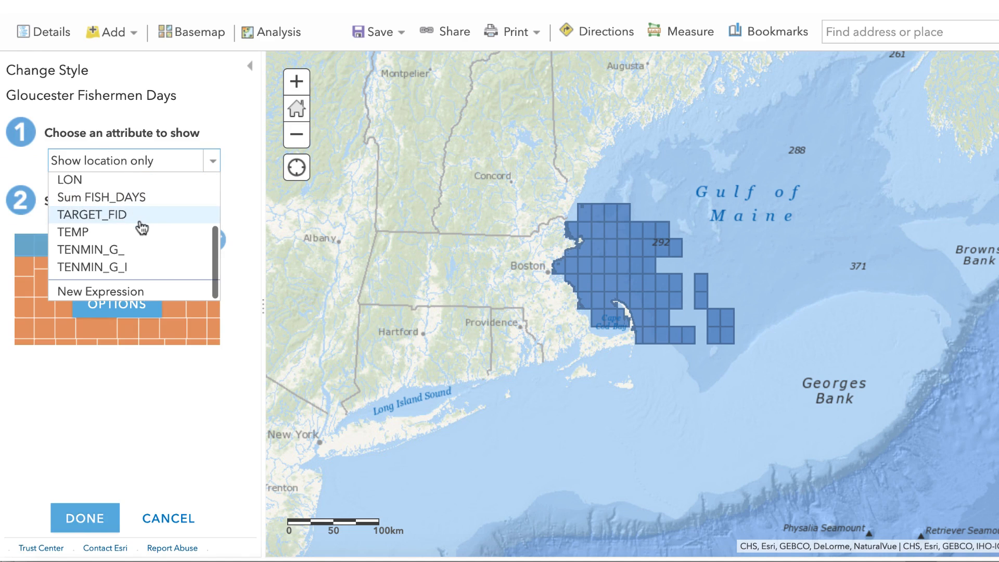
{"action": "left_click", "coordinate": [154, 201]}
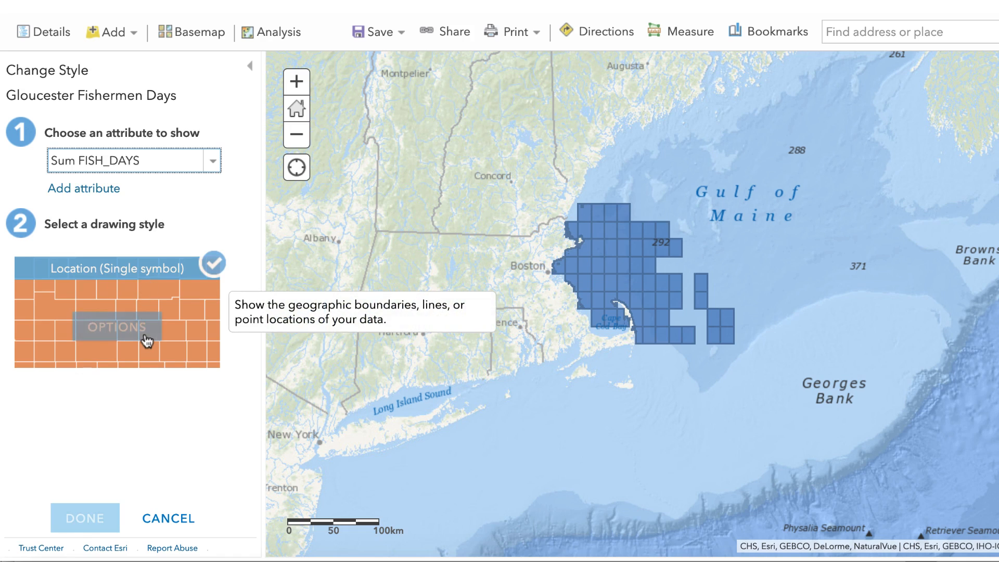
{"action": "left_click", "coordinate": [118, 327]}
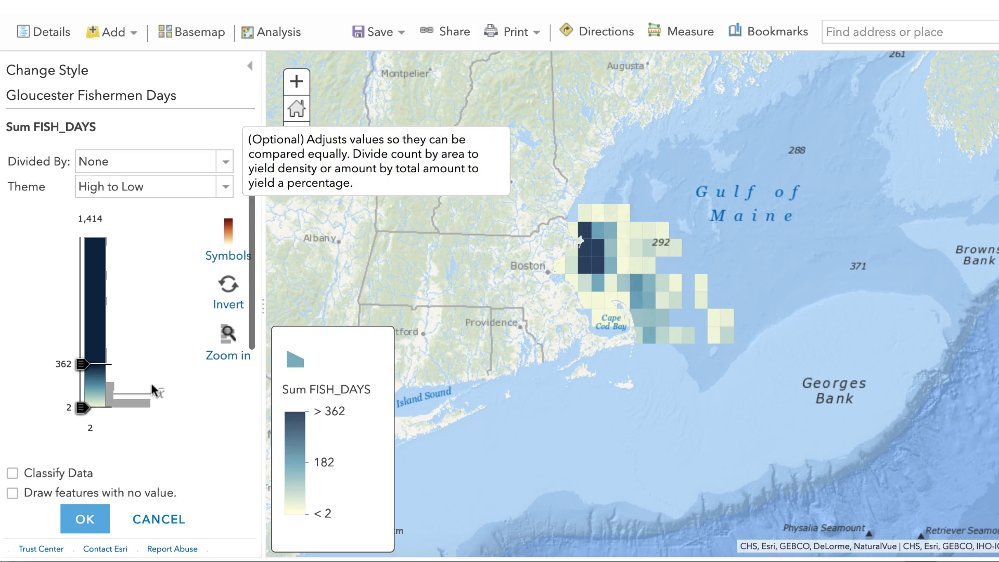
- Classify the layer's Sum FISH_DAYS data and apply the four-tone pale yellow to dark red-orange colour ramp as its fill
{"action": "scroll", "coordinate": [11, 353], "scroll_direction": "down", "scroll_amount": 3}
{"action": "left_click", "coordinate": [13, 335]}
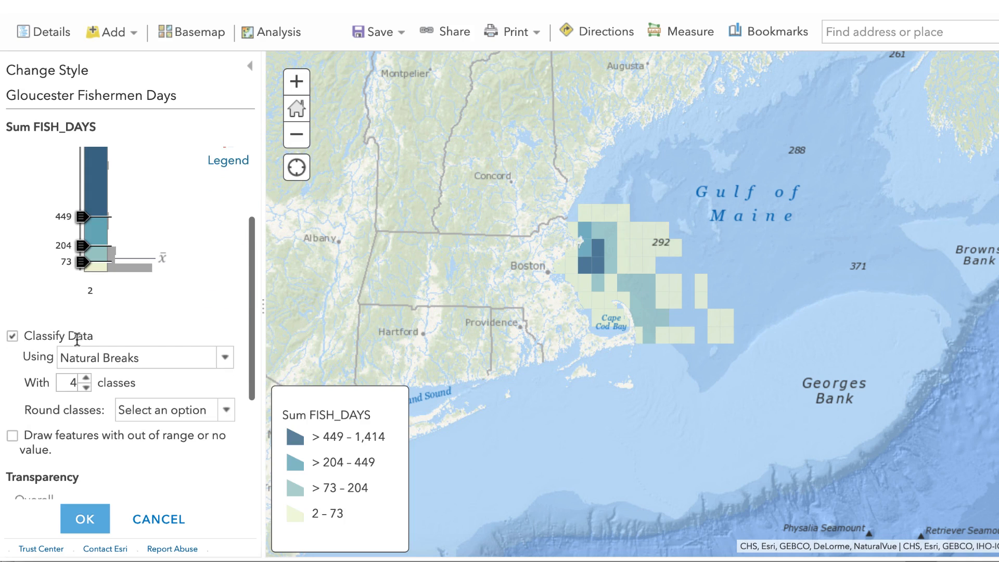
{"action": "scroll", "coordinate": [204, 343], "scroll_direction": "up", "scroll_amount": 1}
{"action": "scroll", "coordinate": [205, 343], "scroll_direction": "up", "scroll_amount": 1}
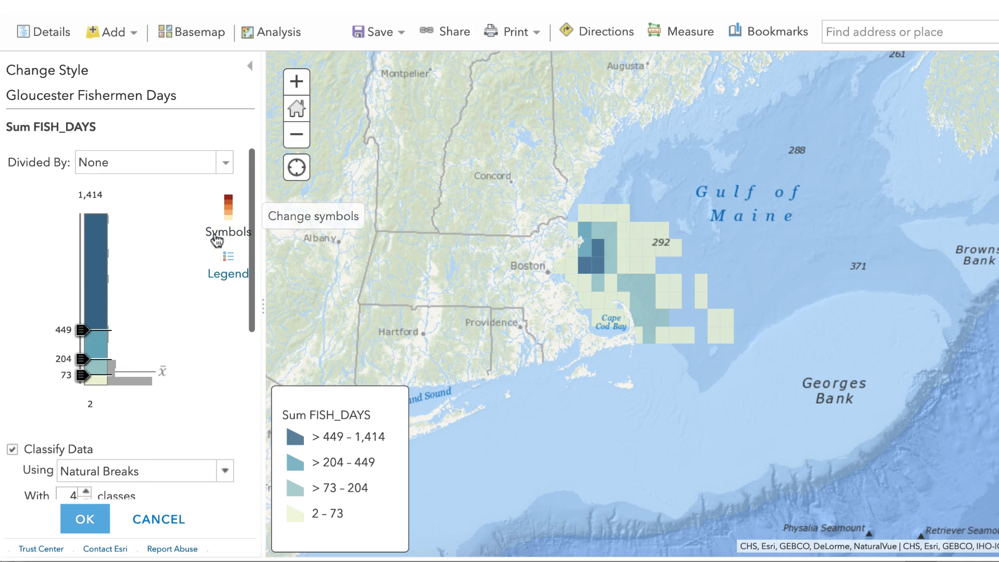
{"action": "left_click", "coordinate": [214, 233]}
{"action": "left_click", "coordinate": [396, 201]}
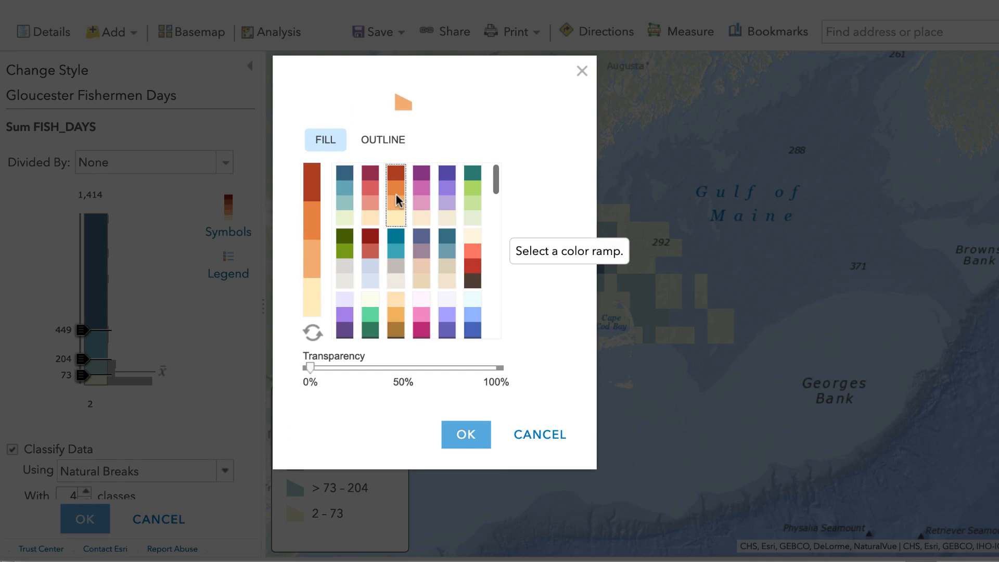
{"action": "left_click", "coordinate": [467, 440]}
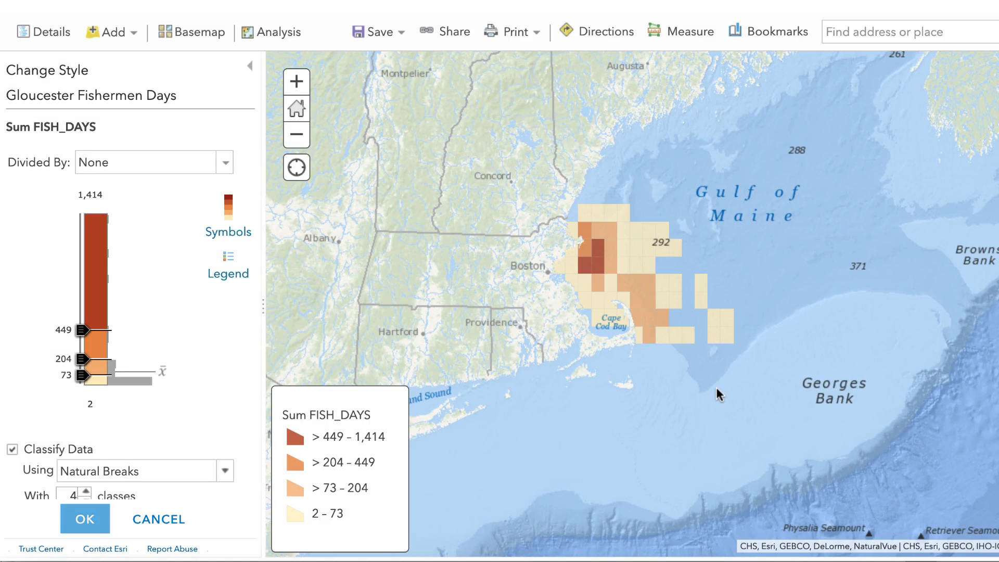
- Examine the classified Gloucester fishermen-days squares up close around Massachusetts Bay and Cape Cod
{"action": "left_click", "coordinate": [296, 81]}
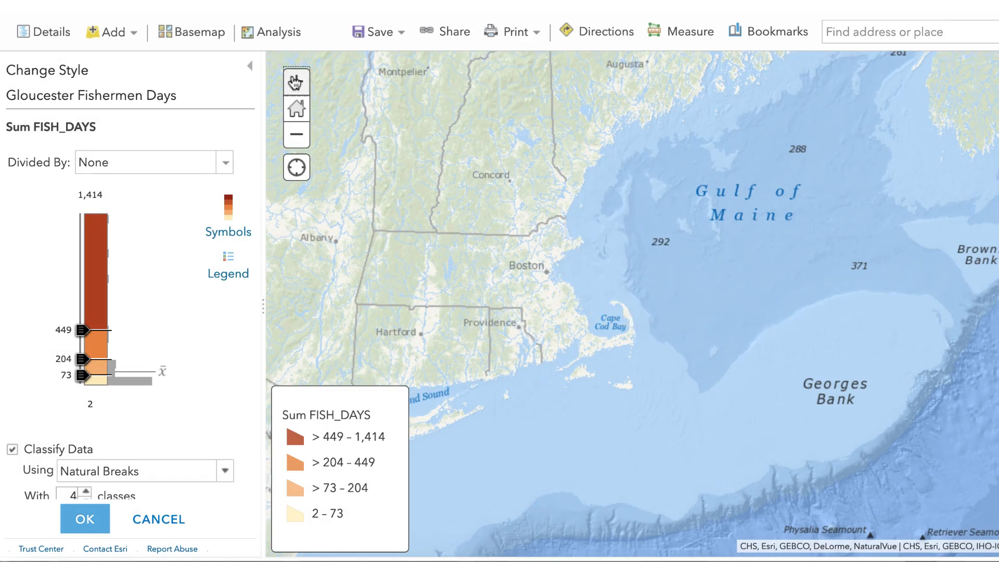
{"action": "left_click", "coordinate": [297, 82]}
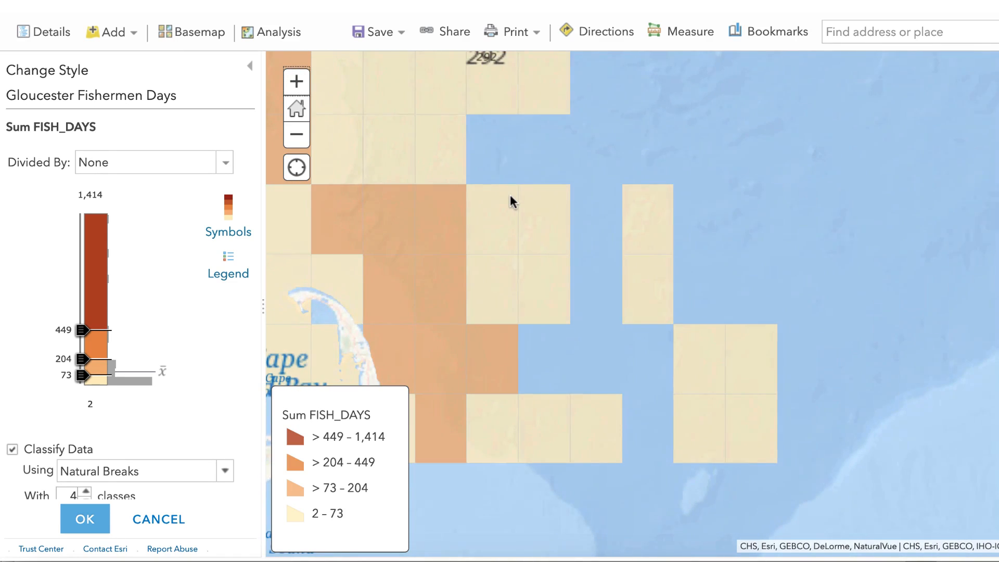
{"action": "left_click_drag", "start_coordinate": [460, 170], "coordinate": [720, 292]}
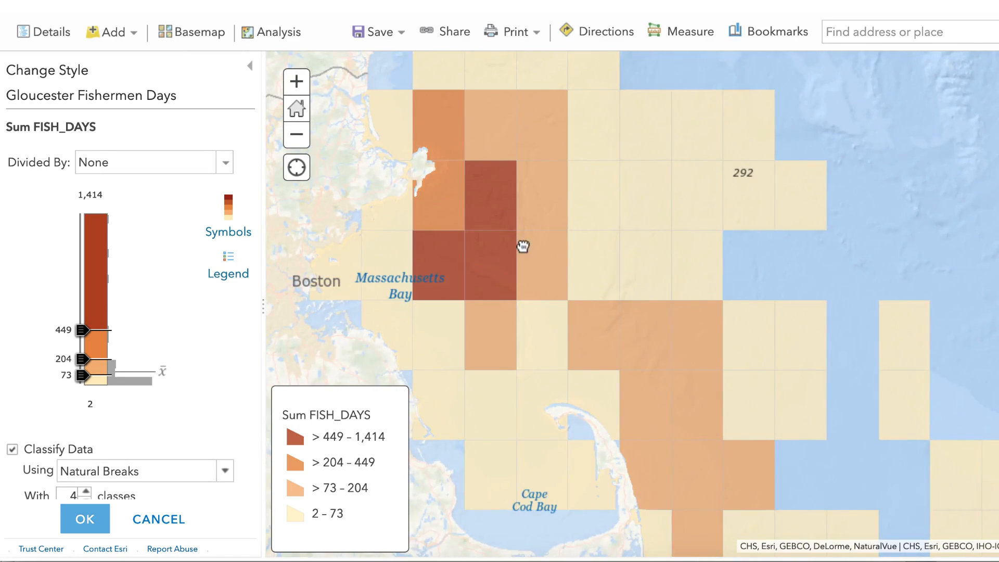
{"action": "left_click_drag", "start_coordinate": [524, 246], "coordinate": [660, 272]}
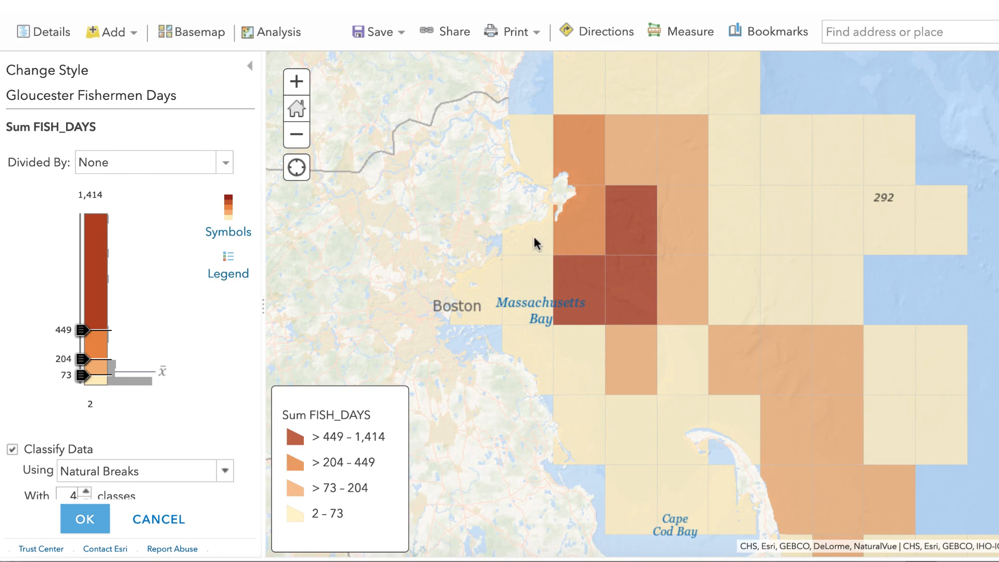
{"action": "left_click", "coordinate": [305, 148]}
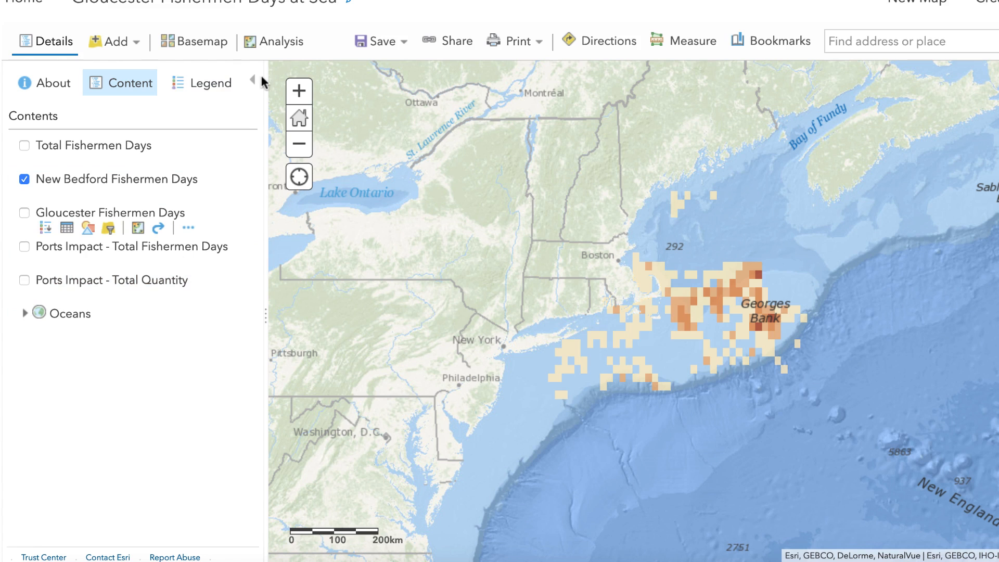
- Find the Join Features analysis tool and review the layers it offers as the join target
{"action": "left_click", "coordinate": [281, 42]}
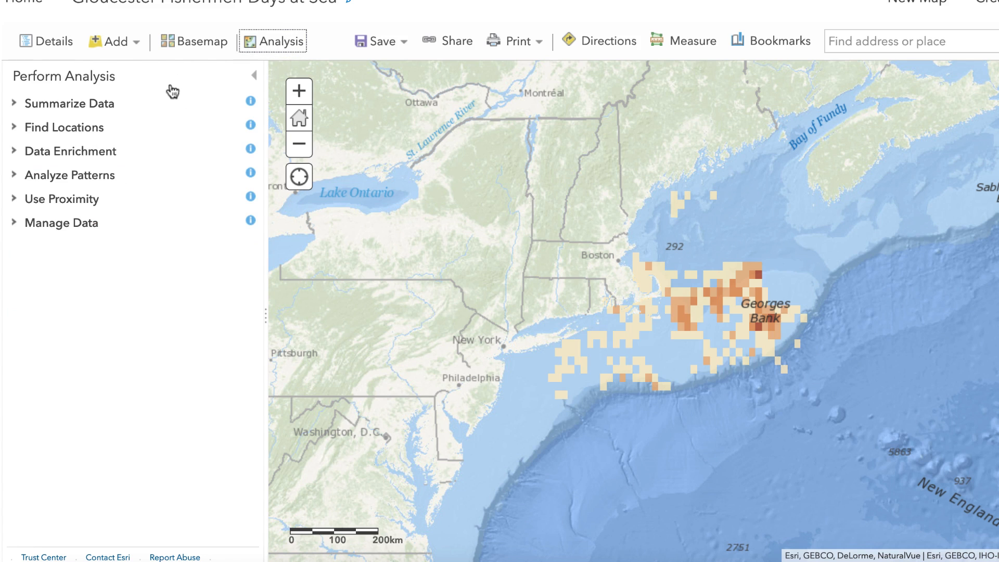
{"action": "left_click", "coordinate": [77, 130]}
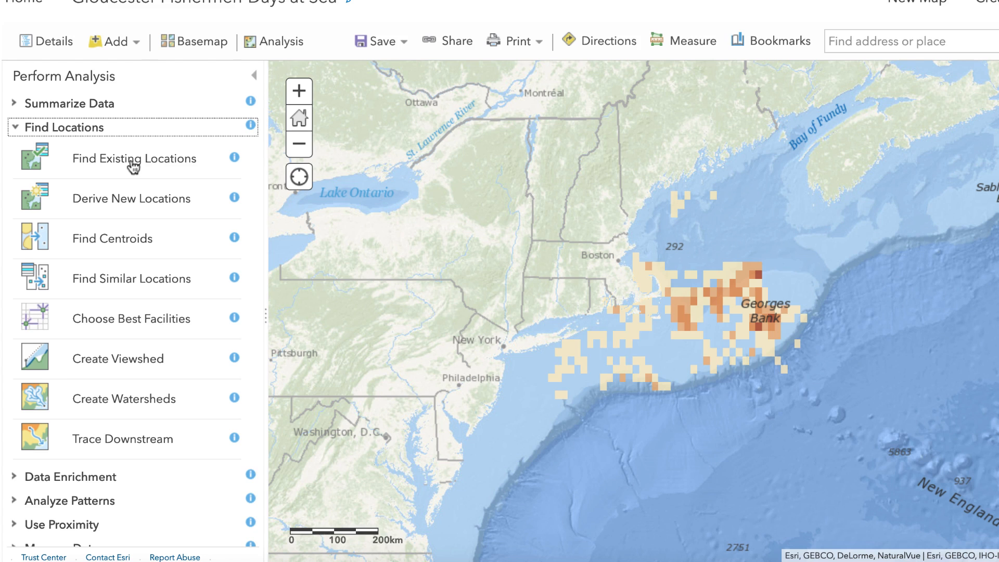
{"action": "left_click", "coordinate": [20, 130]}
{"action": "left_click", "coordinate": [49, 104]}
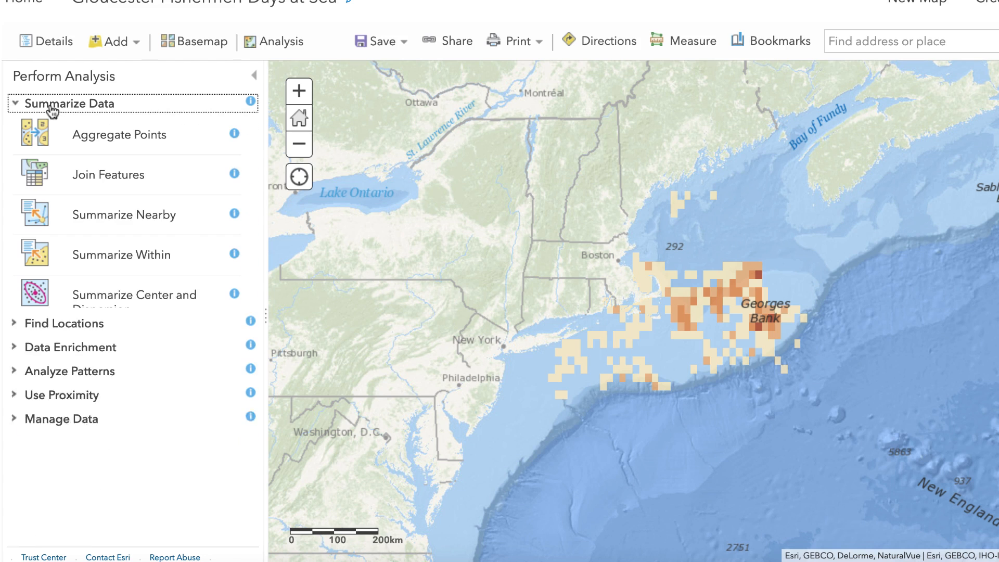
{"action": "left_click", "coordinate": [151, 180]}
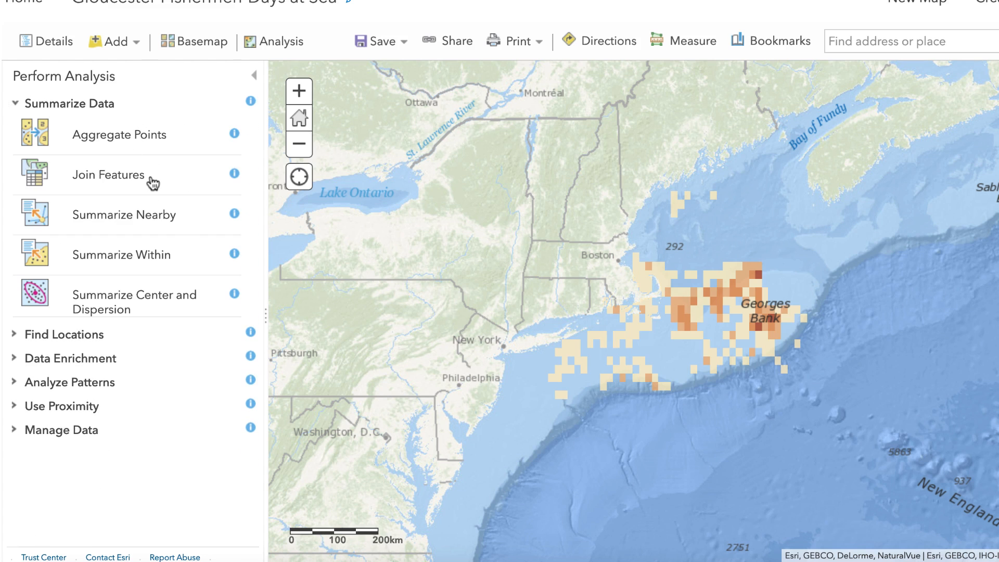
{"action": "left_click", "coordinate": [155, 176]}
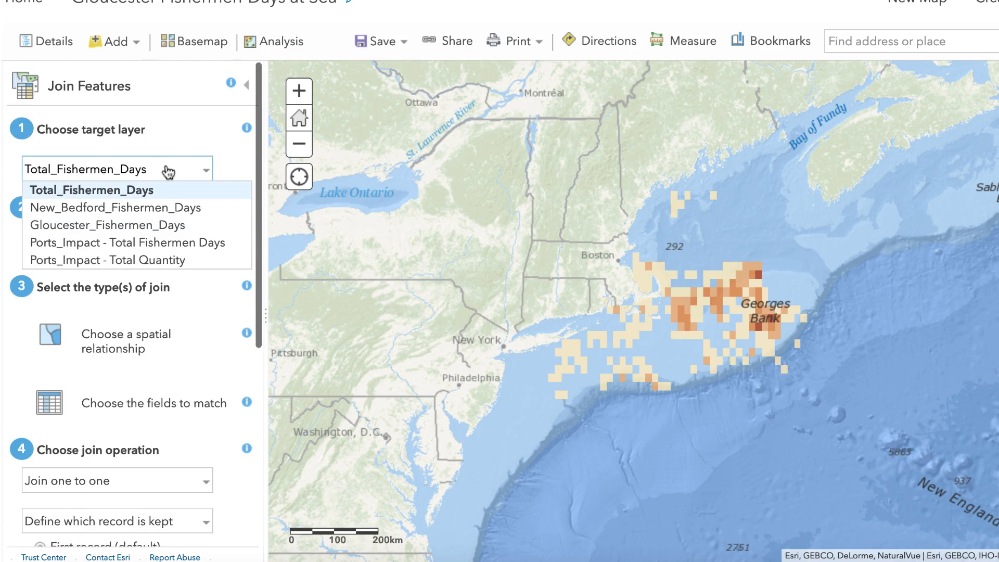
{"action": "left_click", "coordinate": [184, 138]}
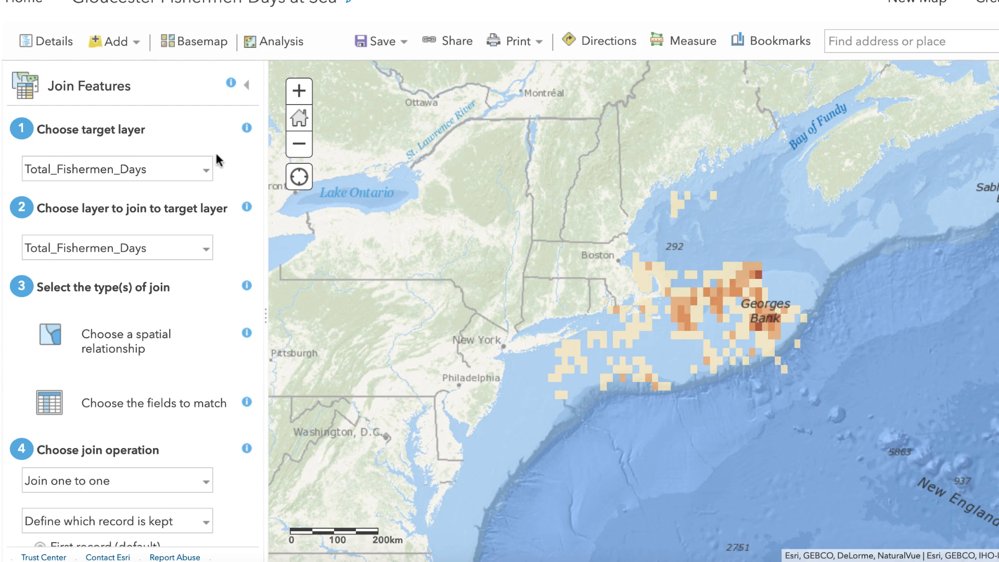
{"action": "left_click", "coordinate": [247, 85]}
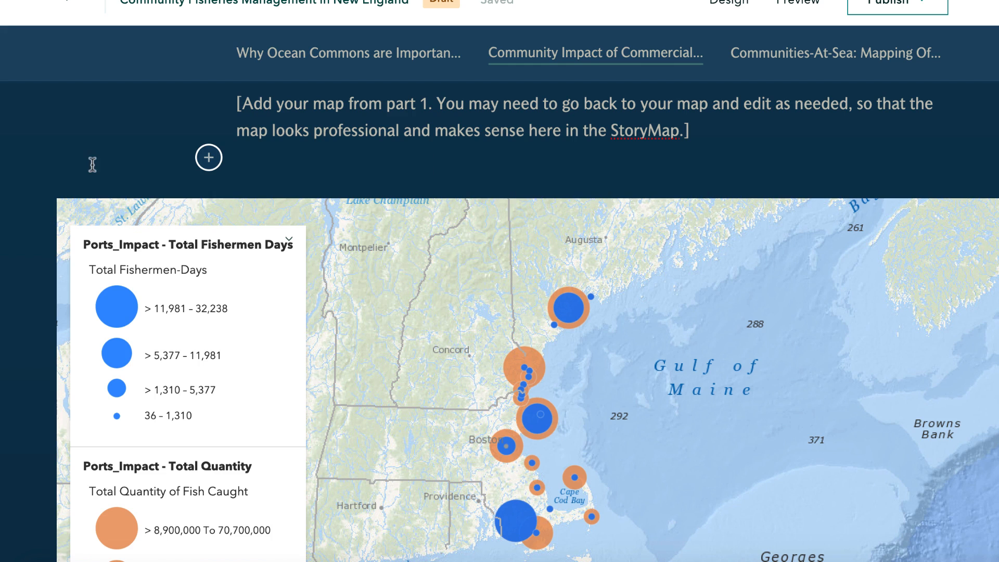
- Switch to the ArcGIS StoryMaps story and insert the Fishing Impact on Ports map after the last map at its end
{"action": "scroll", "coordinate": [46, 188], "scroll_direction": "up", "scroll_amount": 3}
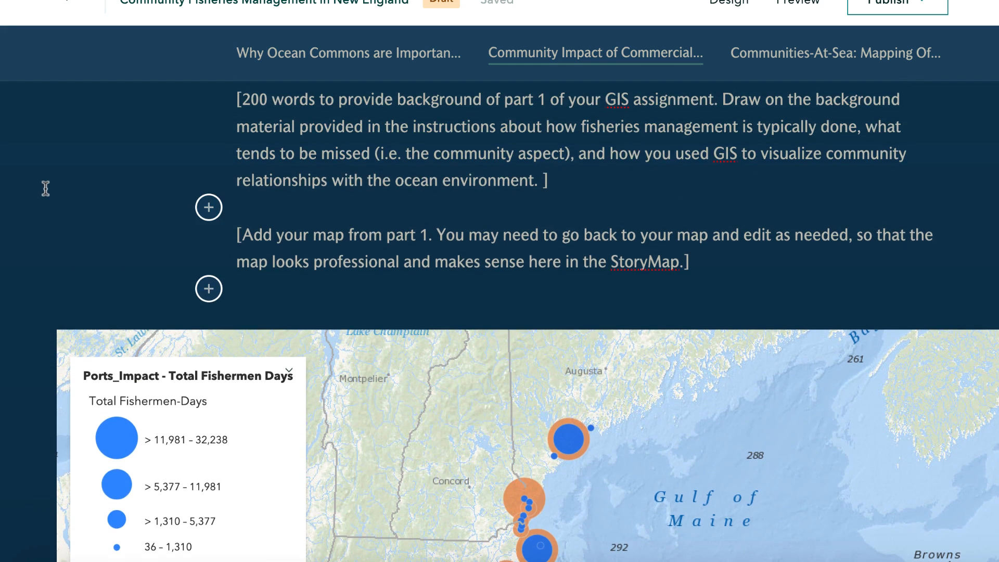
{"action": "scroll", "coordinate": [46, 188], "scroll_direction": "down", "scroll_amount": 4}
{"action": "mouse_move", "coordinate": [223, 221]}
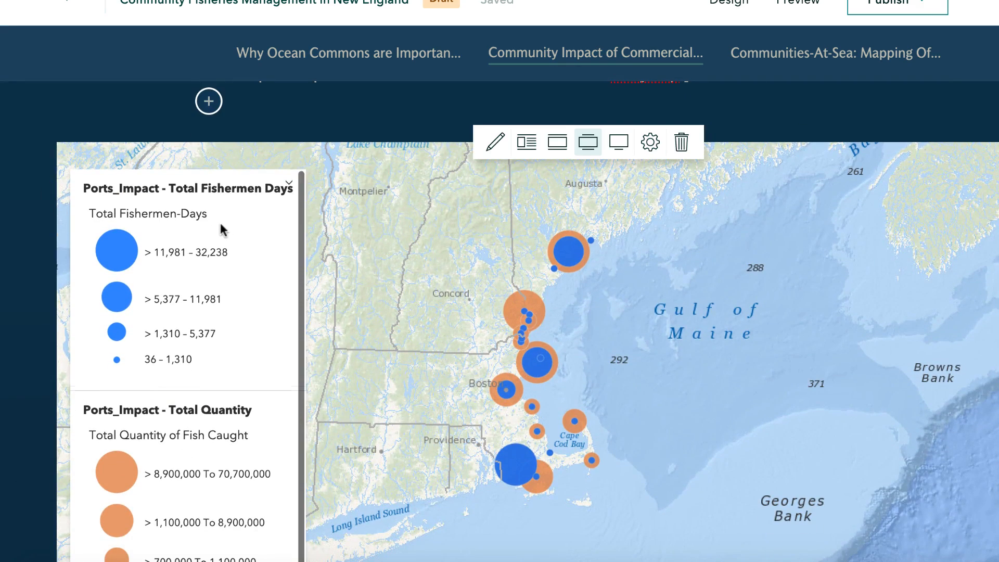
{"action": "scroll", "coordinate": [220, 221], "scroll_direction": "down", "scroll_amount": 1}
{"action": "scroll", "coordinate": [11, 289], "scroll_direction": "down", "scroll_amount": 15}
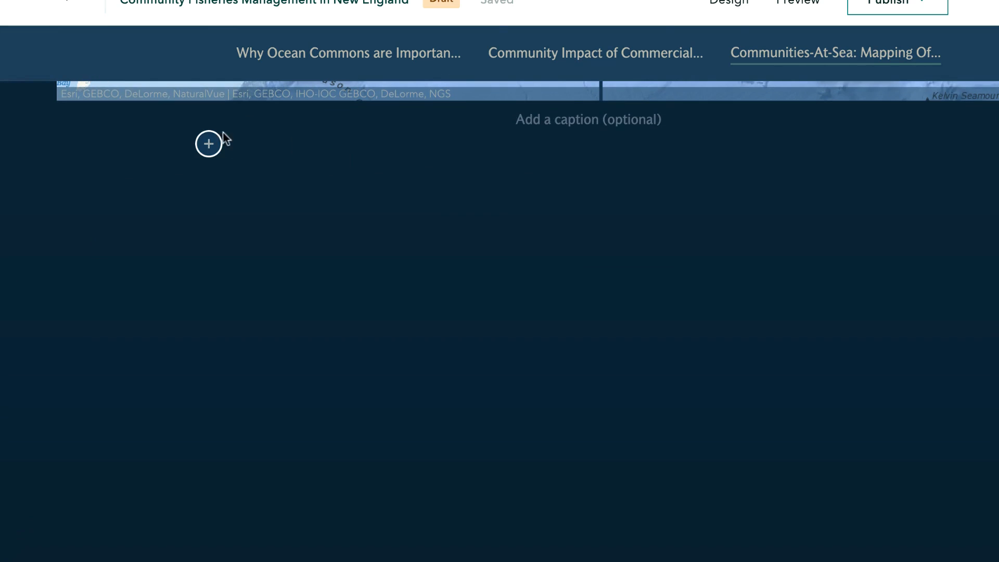
{"action": "left_click", "coordinate": [210, 145]}
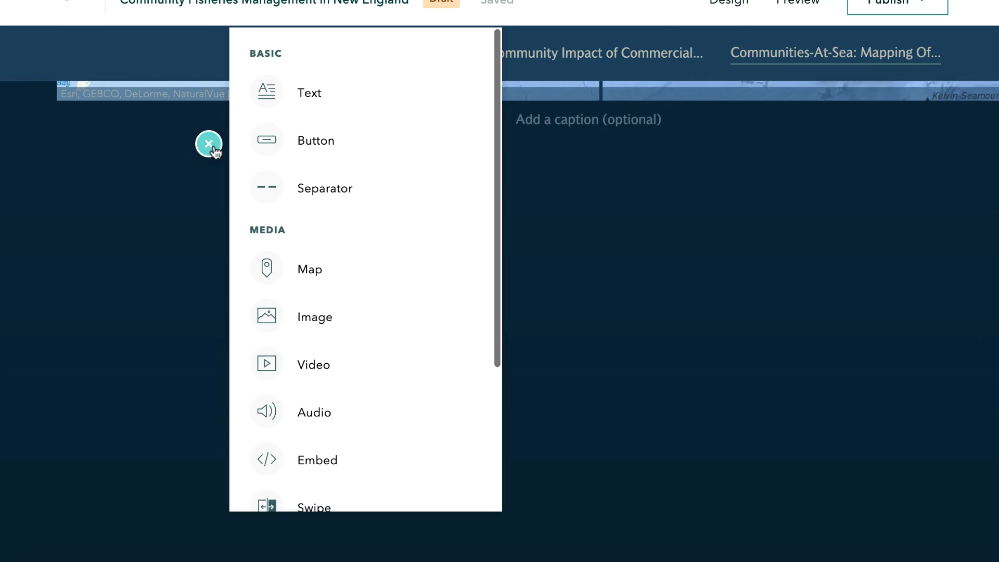
{"action": "left_click", "coordinate": [311, 271]}
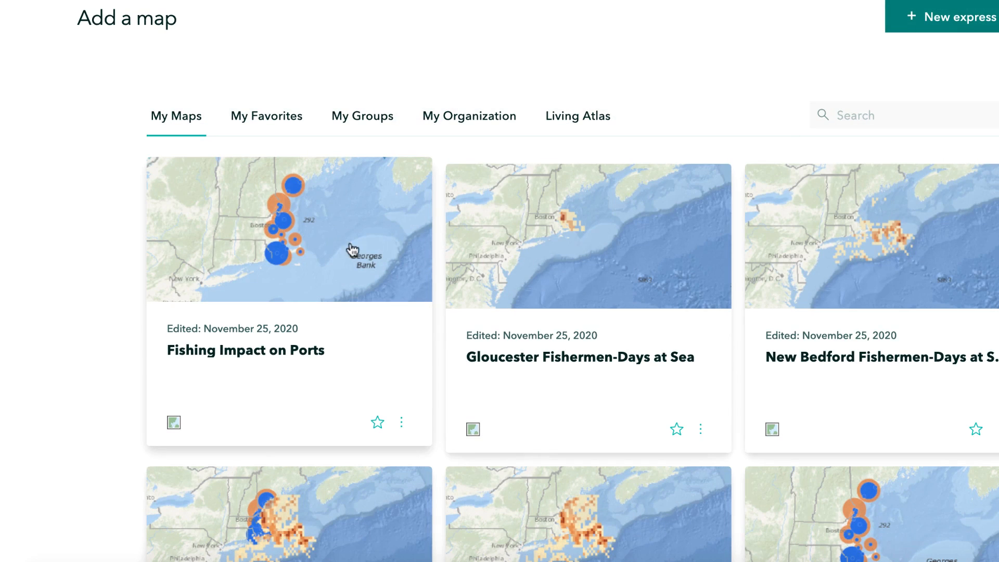
{"action": "left_click", "coordinate": [315, 251]}
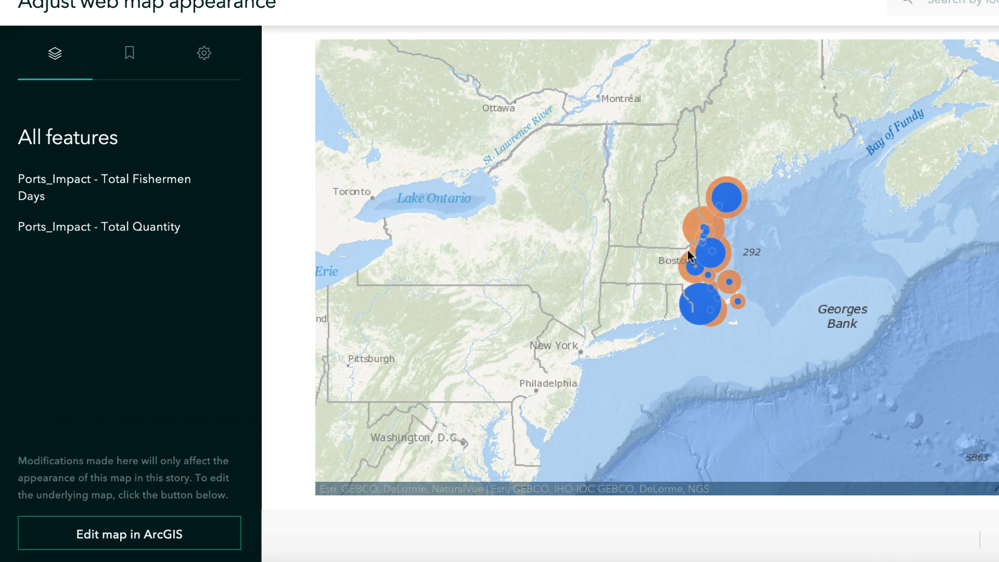
- Turn on the inserted map's legend and frame its view closely on the coast around Boston and Cape Cod Bay
{"action": "left_click", "coordinate": [205, 54]}
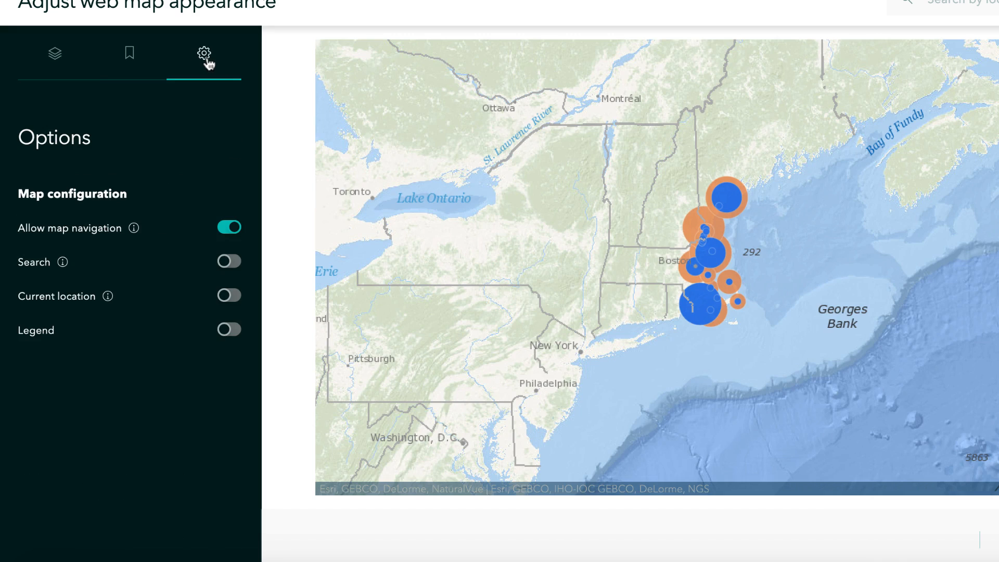
{"action": "left_click", "coordinate": [226, 335]}
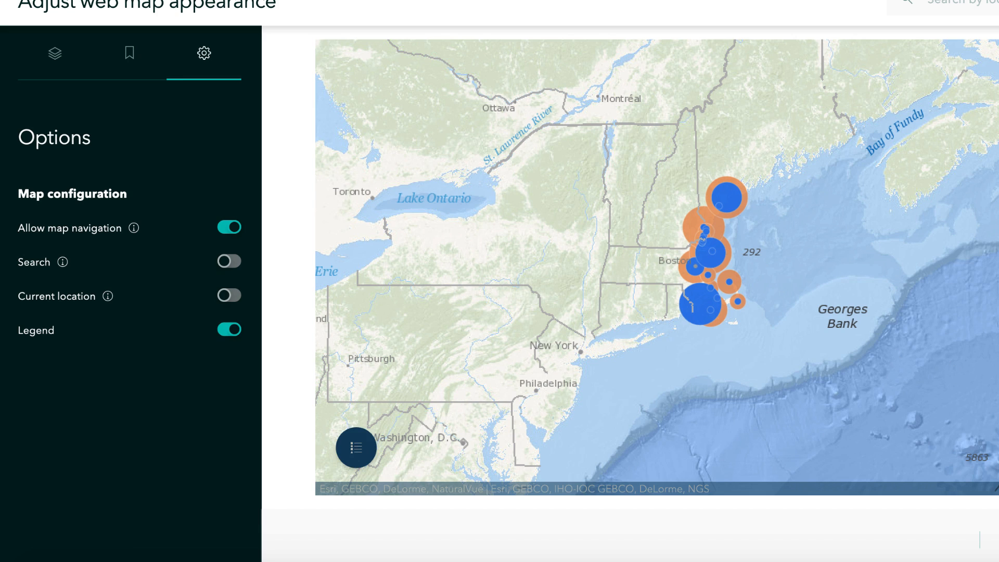
{"action": "scroll", "coordinate": [702, 263], "scroll_direction": "up", "scroll_amount": 1}
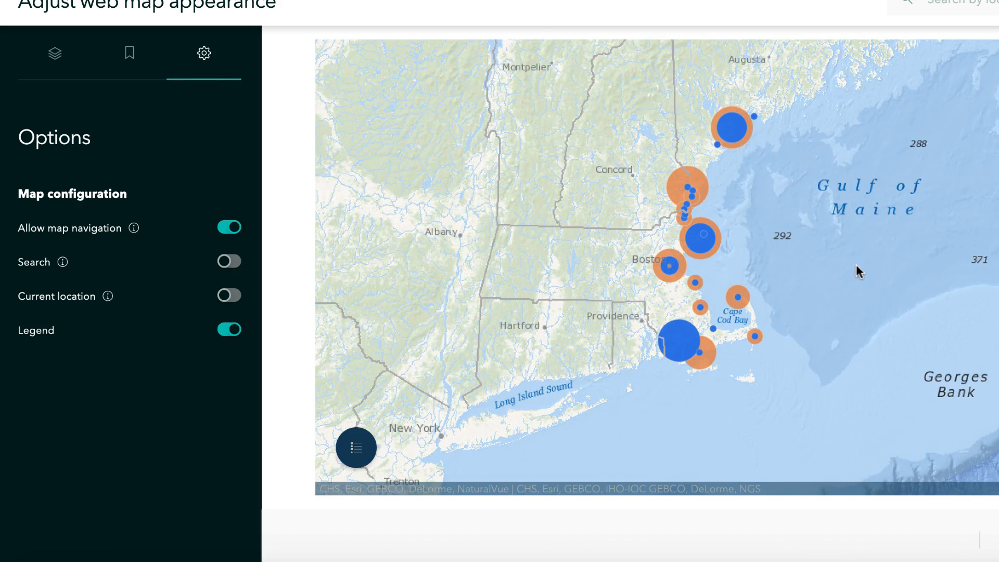
{"action": "left_click_drag", "start_coordinate": [857, 264], "coordinate": [821, 270]}
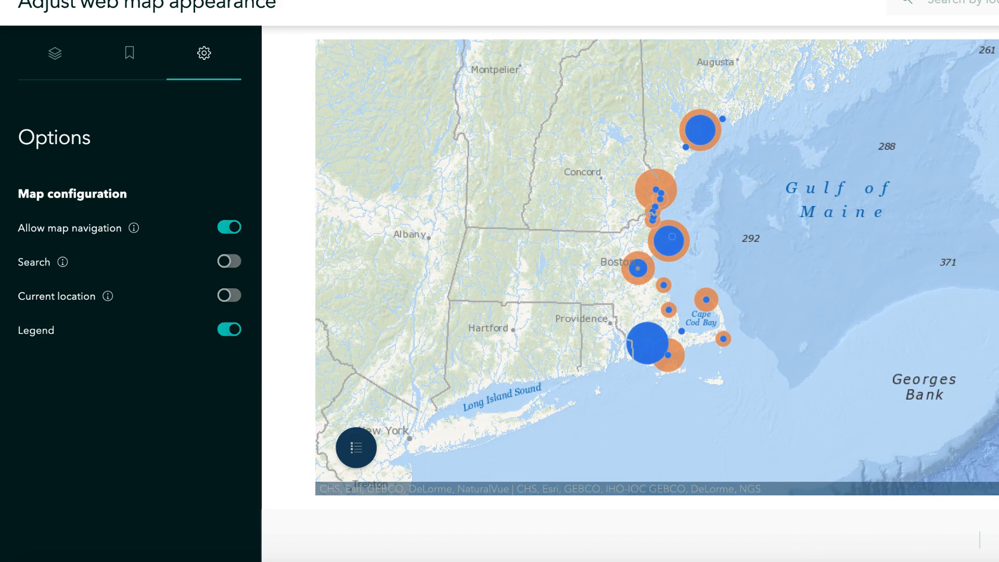
{"action": "scroll", "coordinate": [724, 267], "scroll_direction": "up", "scroll_amount": 1}
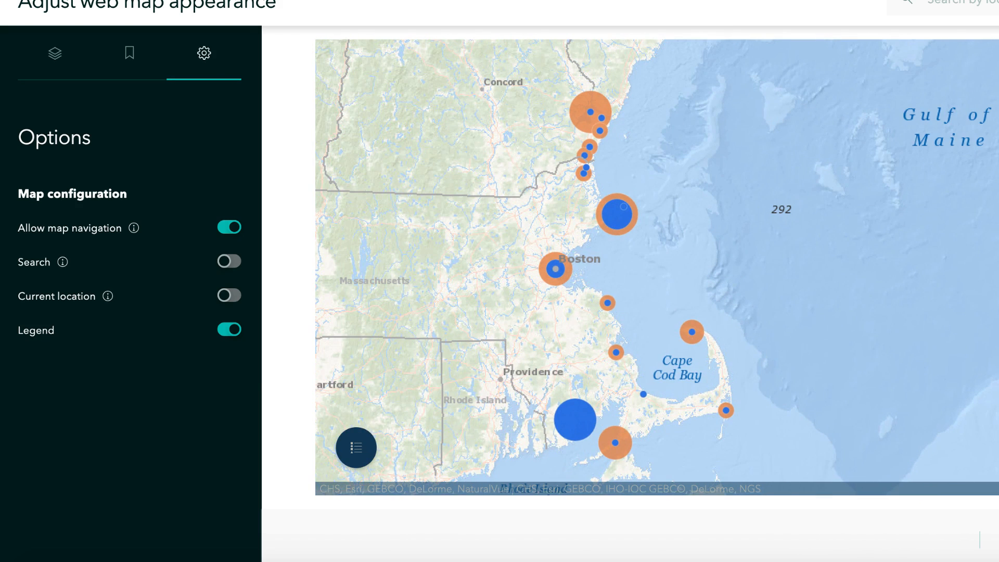
- Place the adjusted Fishing Impact on Ports map in the story and open its legend
{"action": "scroll", "coordinate": [721, 267], "scroll_direction": "down", "scroll_amount": 1}
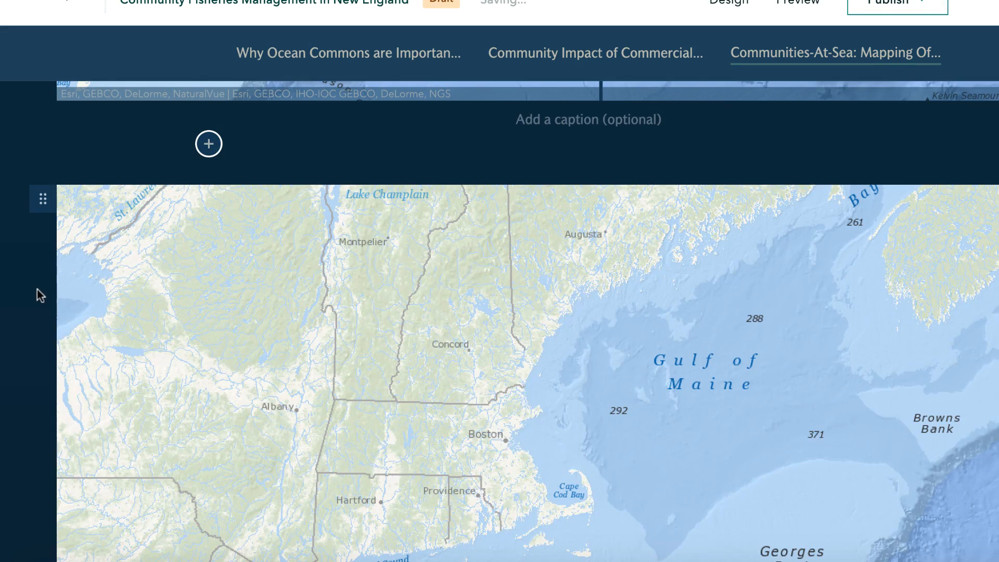
{"action": "scroll", "coordinate": [37, 289], "scroll_direction": "down", "scroll_amount": 3}
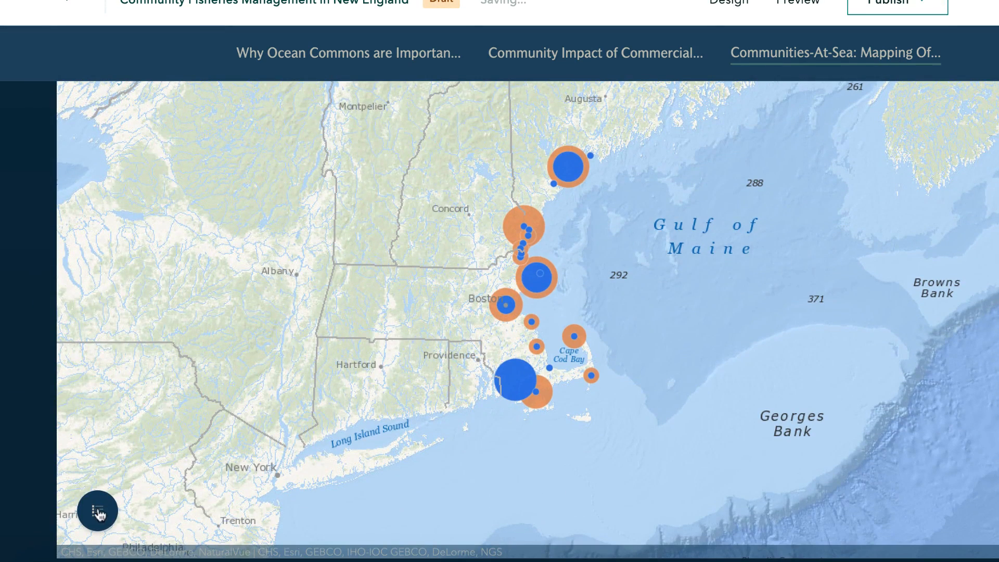
{"action": "left_click", "coordinate": [99, 514]}
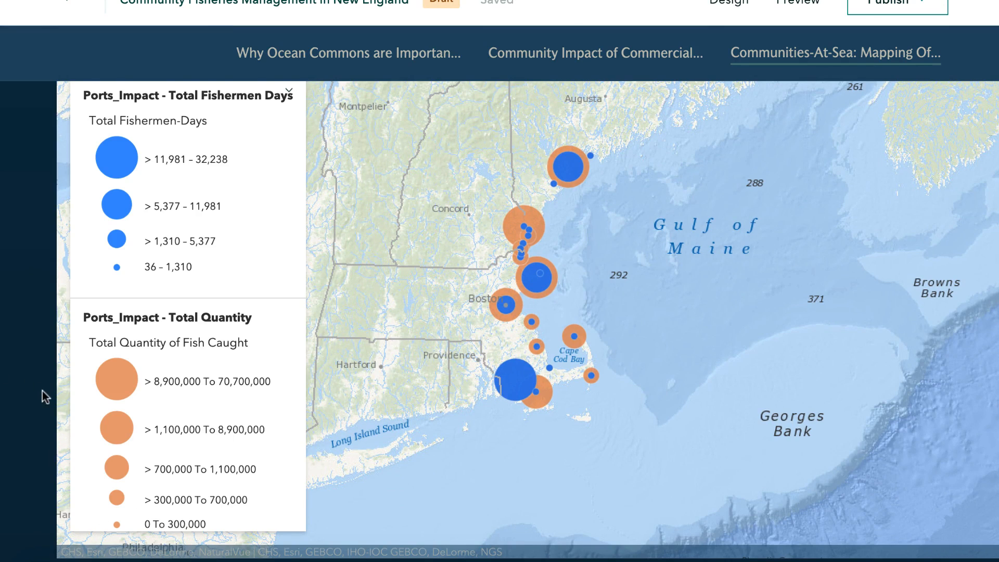
- Insert a Swipe block below the Fishing Impact on Ports map
{"action": "scroll", "coordinate": [32, 390], "scroll_direction": "down", "scroll_amount": 10}
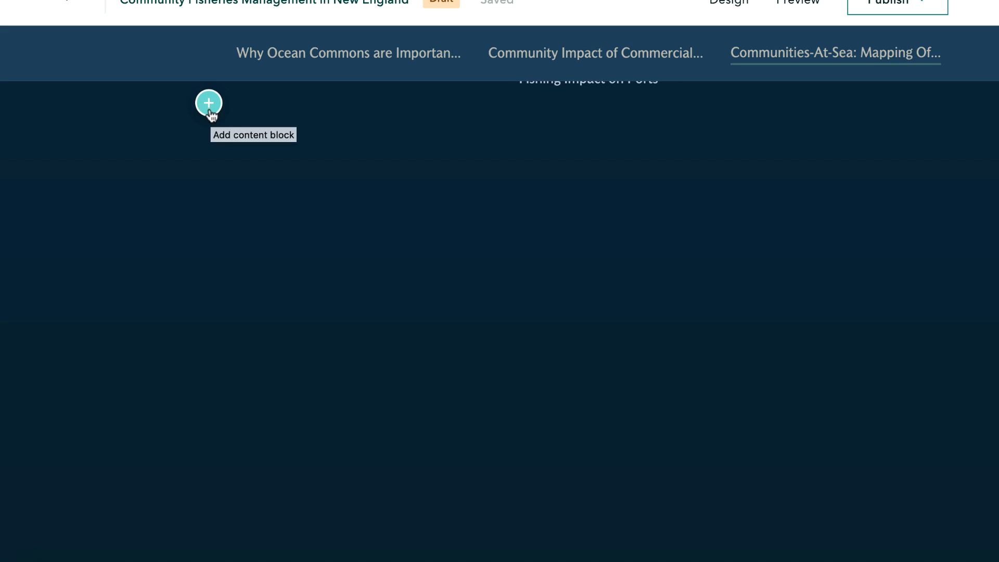
{"action": "left_click", "coordinate": [209, 104]}
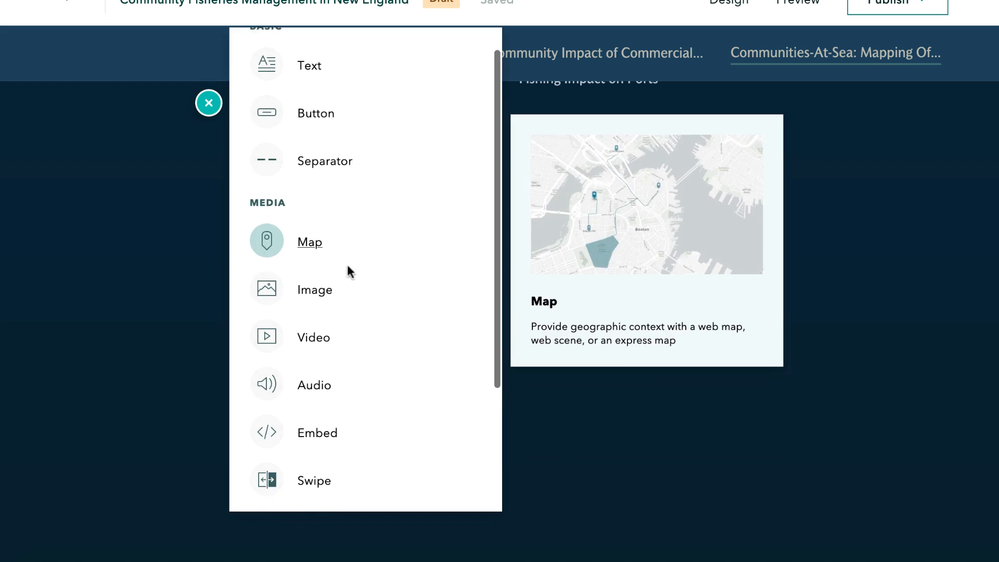
{"action": "scroll", "coordinate": [348, 268], "scroll_direction": "down", "scroll_amount": 2}
{"action": "left_click", "coordinate": [311, 390]}
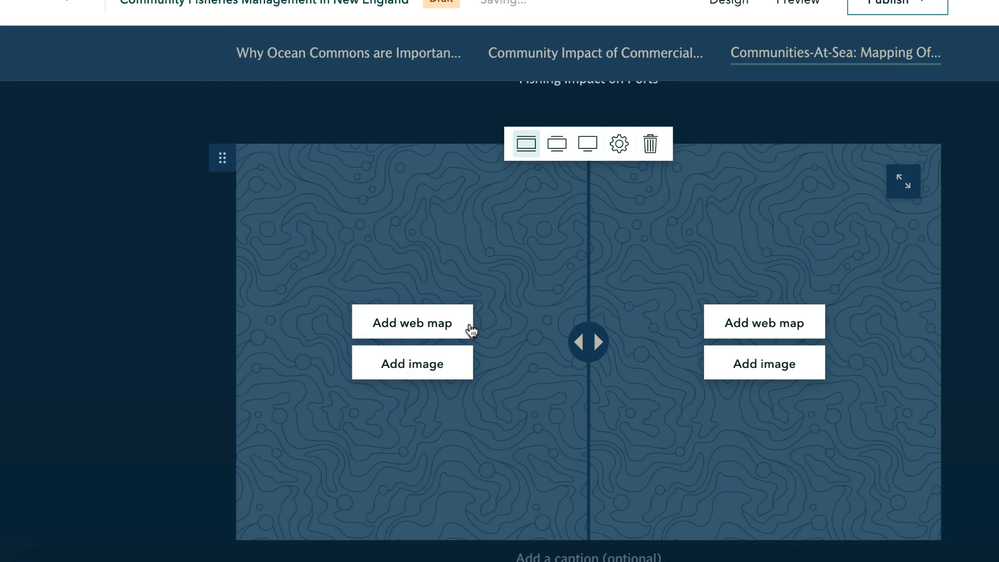
- Add the Gloucester Fishermen-Days at Sea map to the swipe's left side, framed closer on the Northeast coast
{"action": "left_click", "coordinate": [442, 321]}
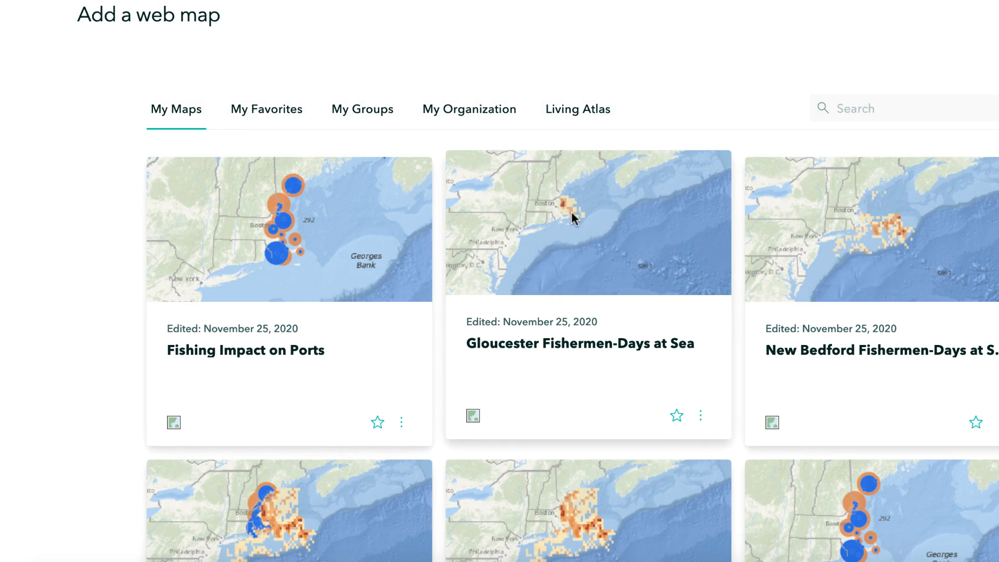
{"action": "left_click", "coordinate": [572, 212]}
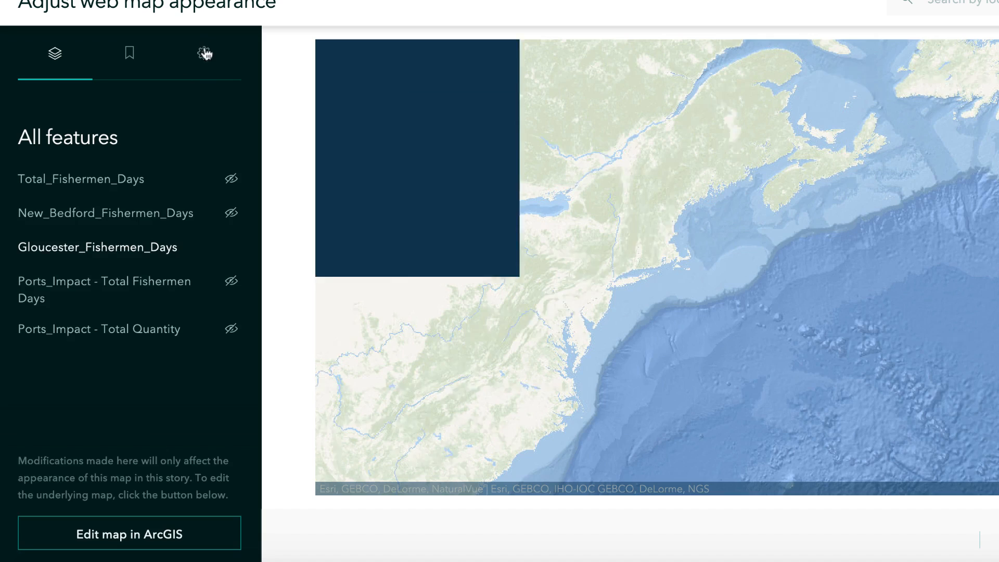
{"action": "left_click", "coordinate": [208, 54]}
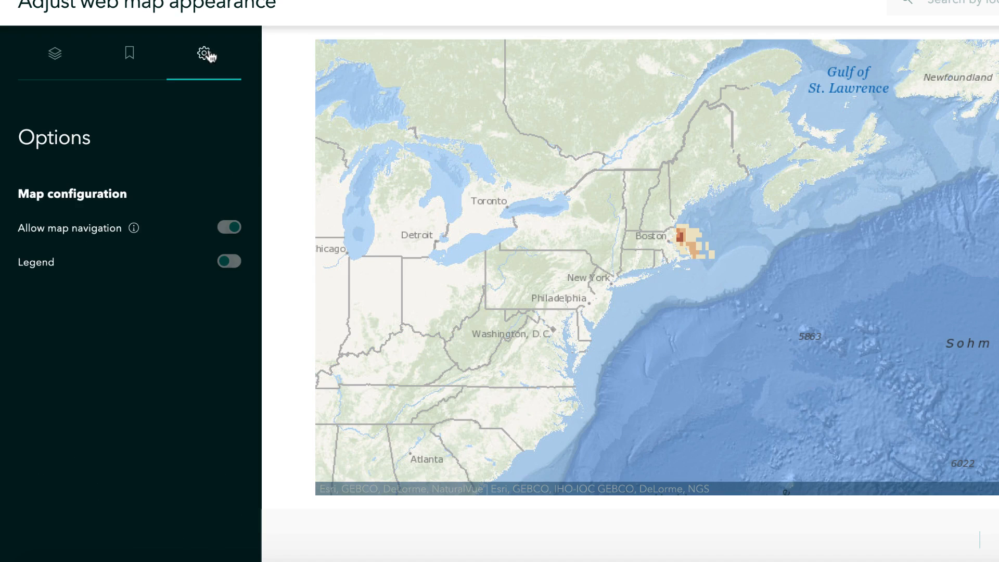
{"action": "mouse_move", "coordinate": [231, 265]}
{"action": "left_click", "coordinate": [67, 68]}
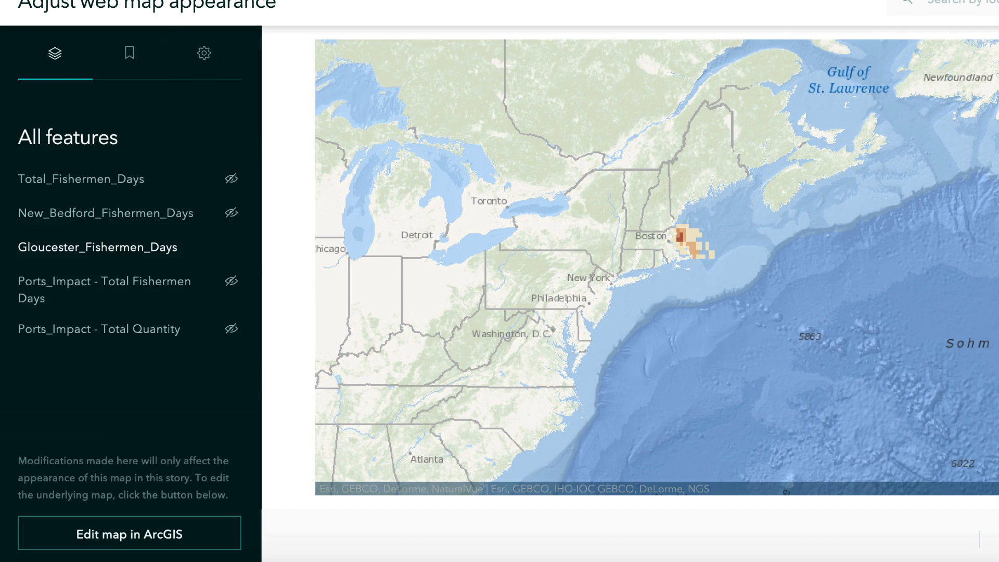
{"action": "scroll", "coordinate": [703, 263], "scroll_direction": "up", "scroll_amount": 1}
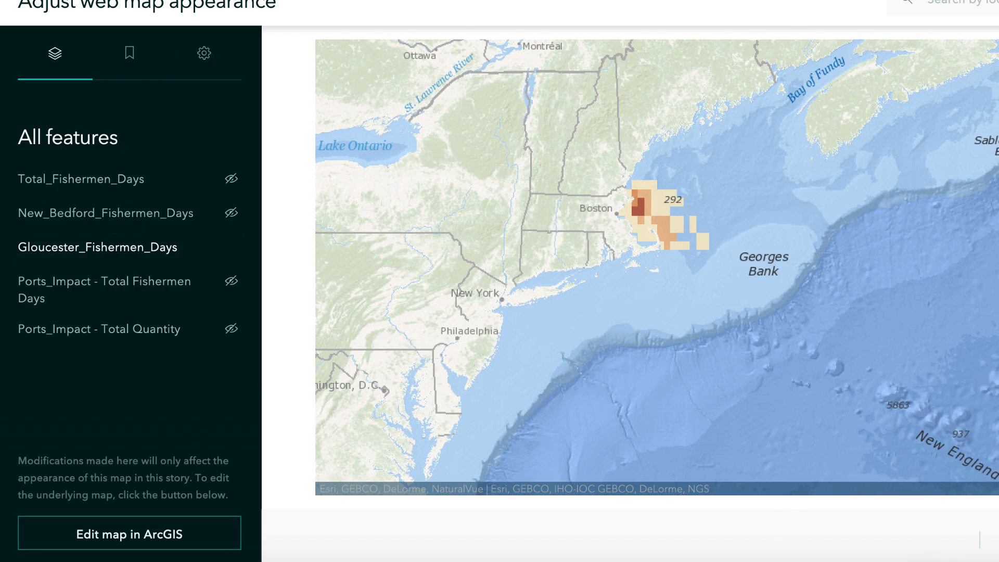
{"action": "left_click", "coordinate": [997, 539]}
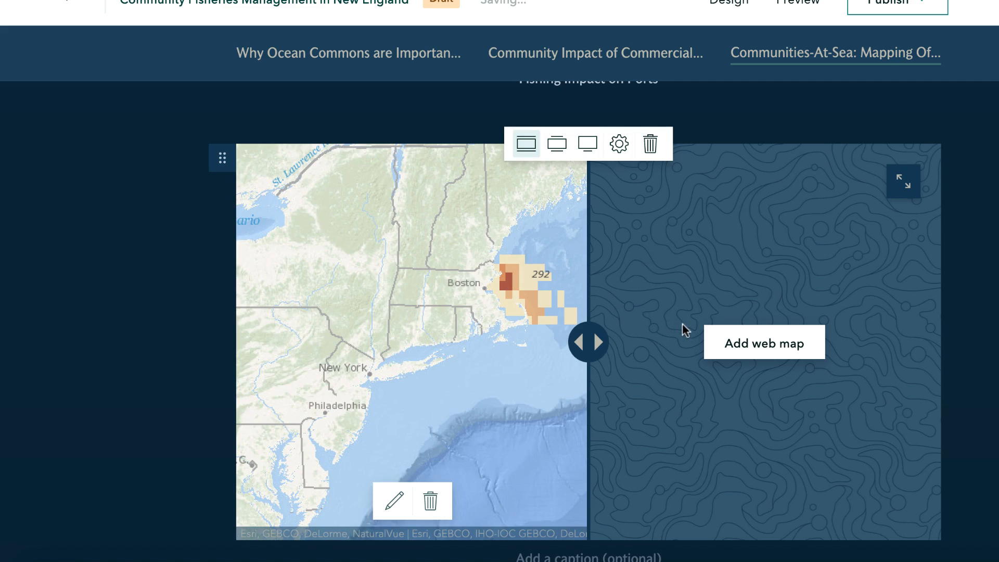
- Add the New Bedford Fishermen-Days at Sea map to the swipe's right side, framed closer on the Northeast coast
{"action": "left_click", "coordinate": [764, 349]}
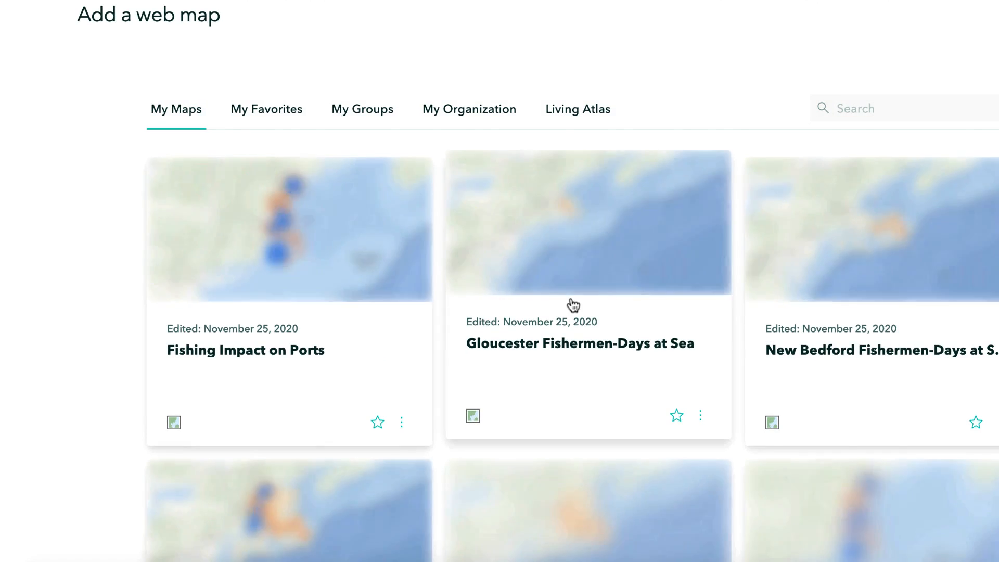
{"action": "left_click", "coordinate": [828, 240]}
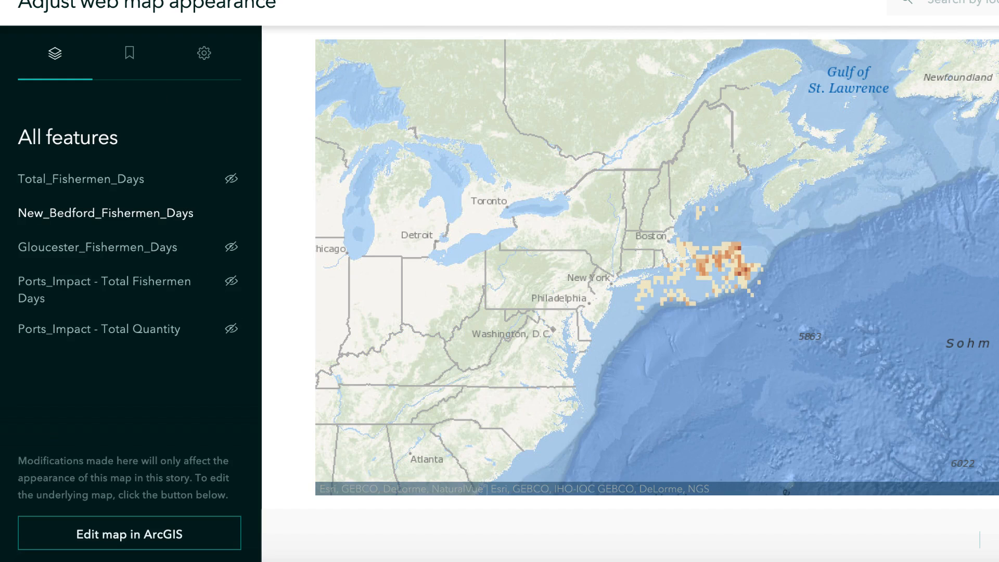
{"action": "scroll", "coordinate": [721, 268], "scroll_direction": "up", "scroll_amount": 1}
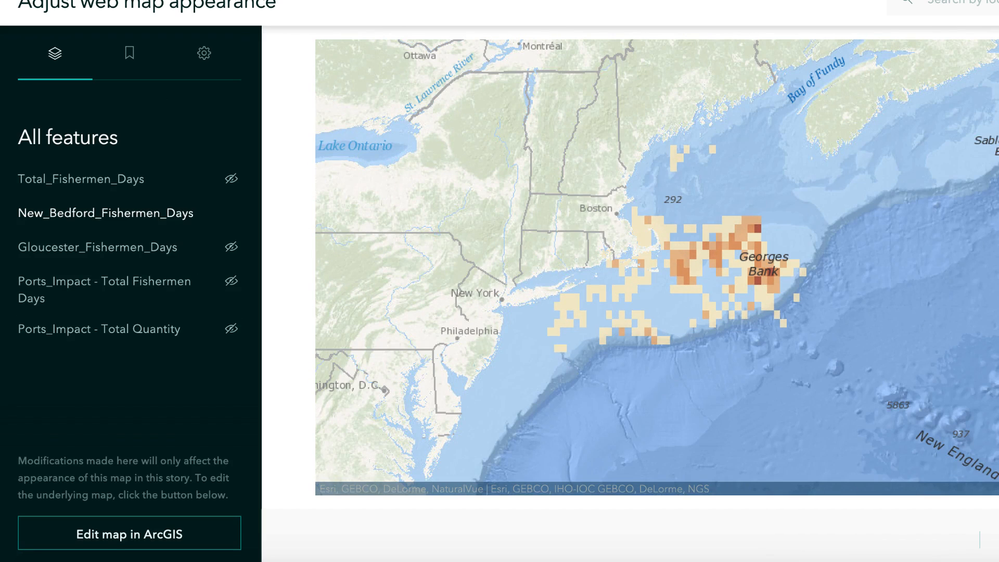
{"action": "left_click", "coordinate": [997, 540]}
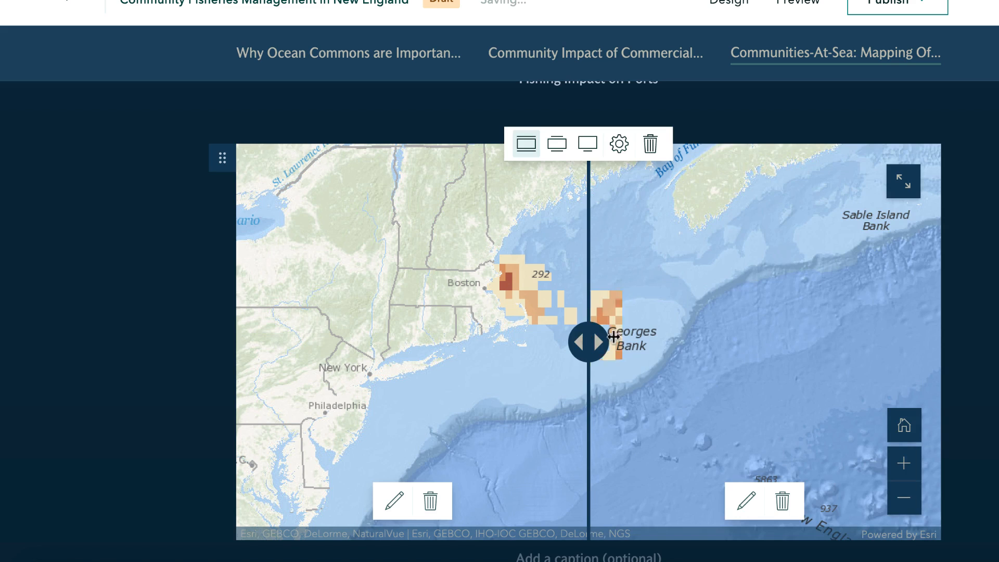
- Compare the Gloucester and New Bedford fishing squares by moving the swipe divider and zooming the maps in and back out
{"action": "left_click_drag", "start_coordinate": [588, 342], "coordinate": [575, 310]}
{"action": "left_click", "coordinate": [904, 463]}
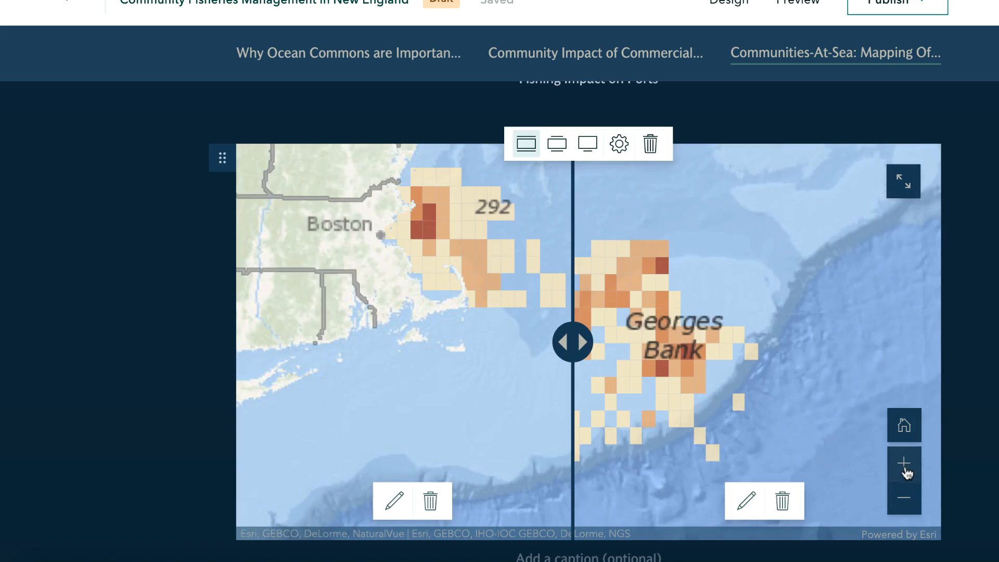
{"action": "left_click", "coordinate": [908, 505]}
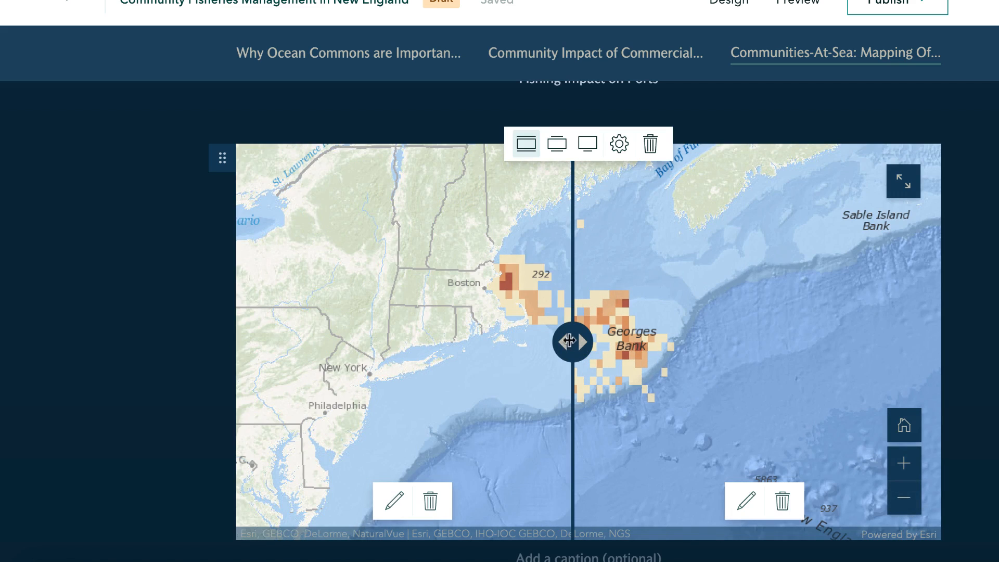
{"action": "left_click_drag", "start_coordinate": [577, 347], "coordinate": [587, 327]}
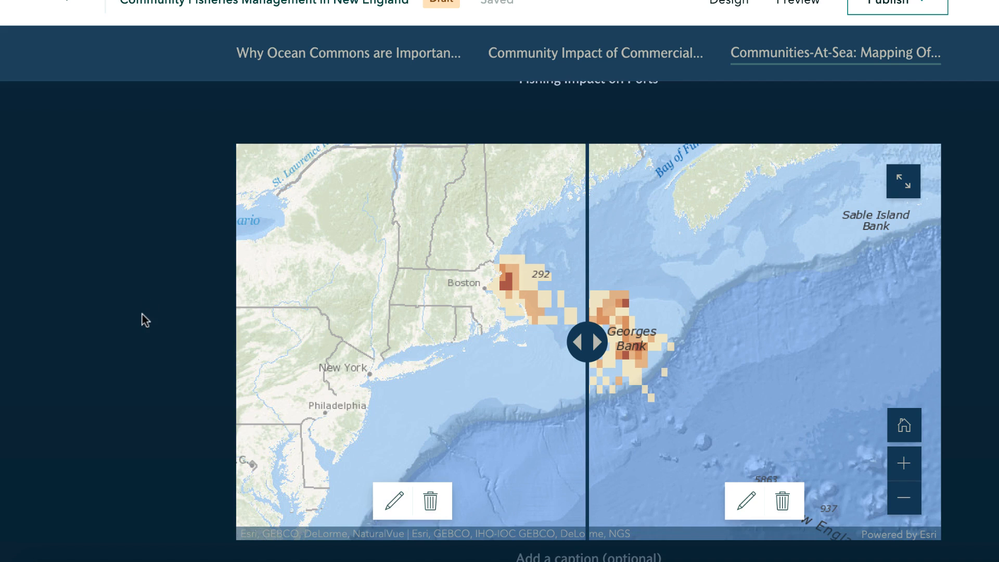
{"action": "scroll", "coordinate": [142, 314], "scroll_direction": "up", "scroll_amount": 2}
{"action": "scroll", "coordinate": [142, 315], "scroll_direction": "down", "scroll_amount": 3}
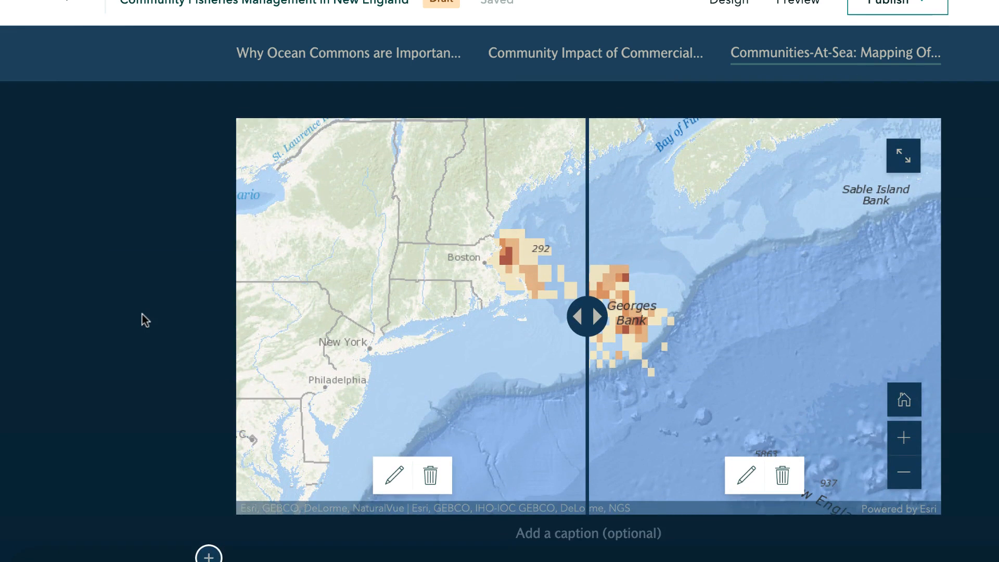